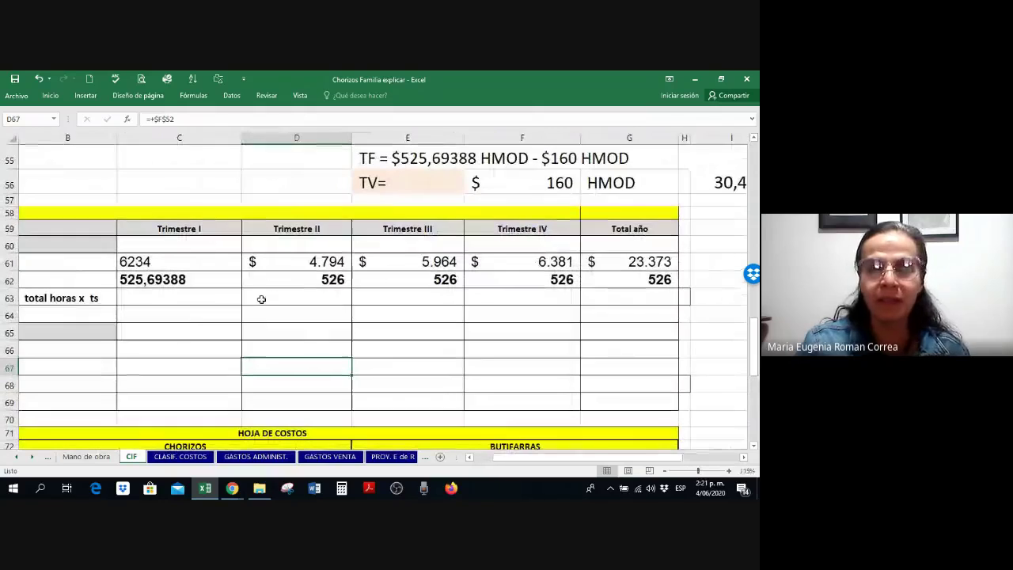
- Format the CHORIZOS TOTAL HORAS row, C61:G61, with a thousands separator, no currency symbol and no decimals
left_click_drag(518, 458, 499, 462)
left_click(324, 257)
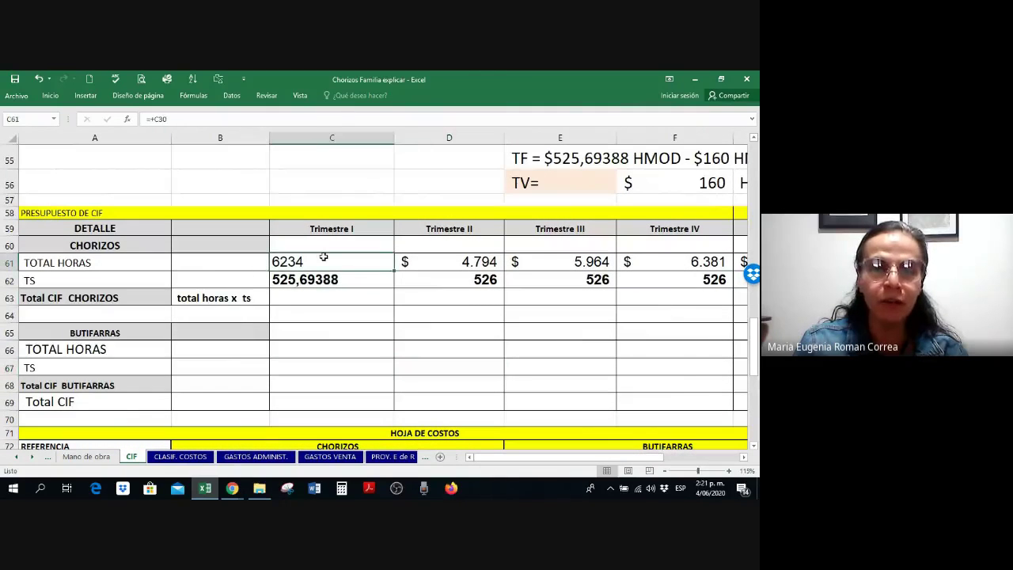
left_click_drag(324, 261, 560, 266)
right_click(559, 266)
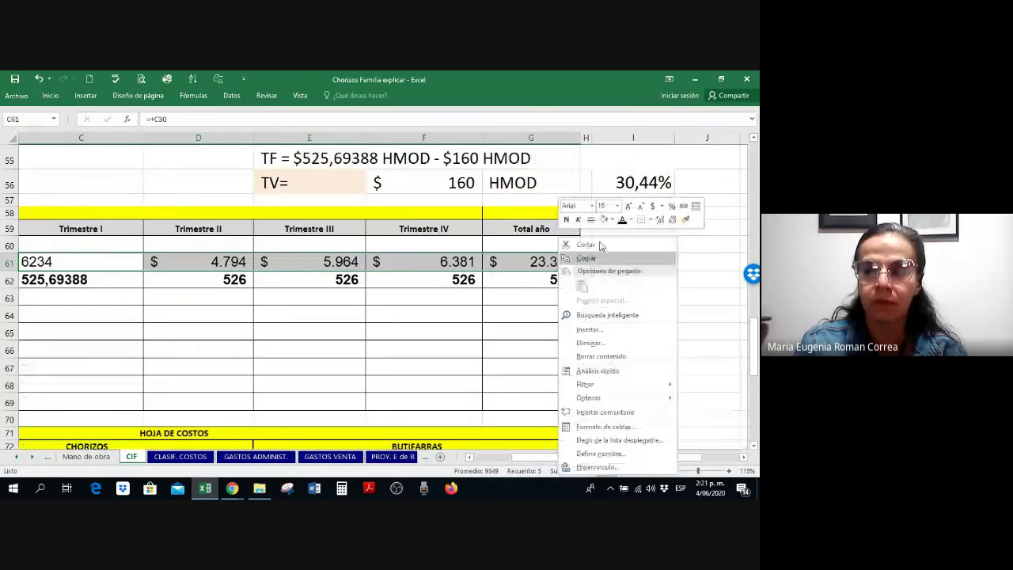
left_click(653, 207)
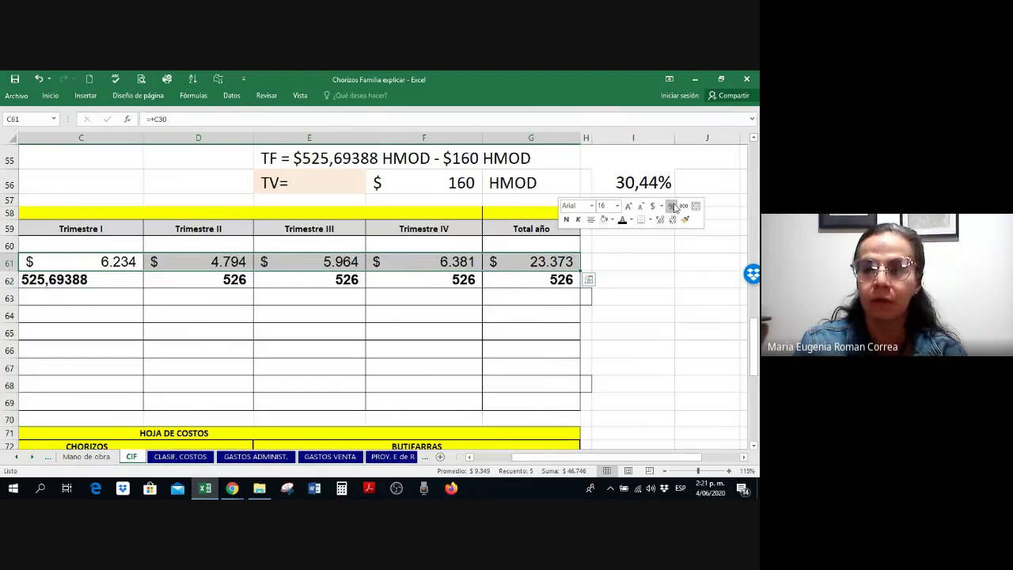
left_click(683, 207)
left_click(374, 369)
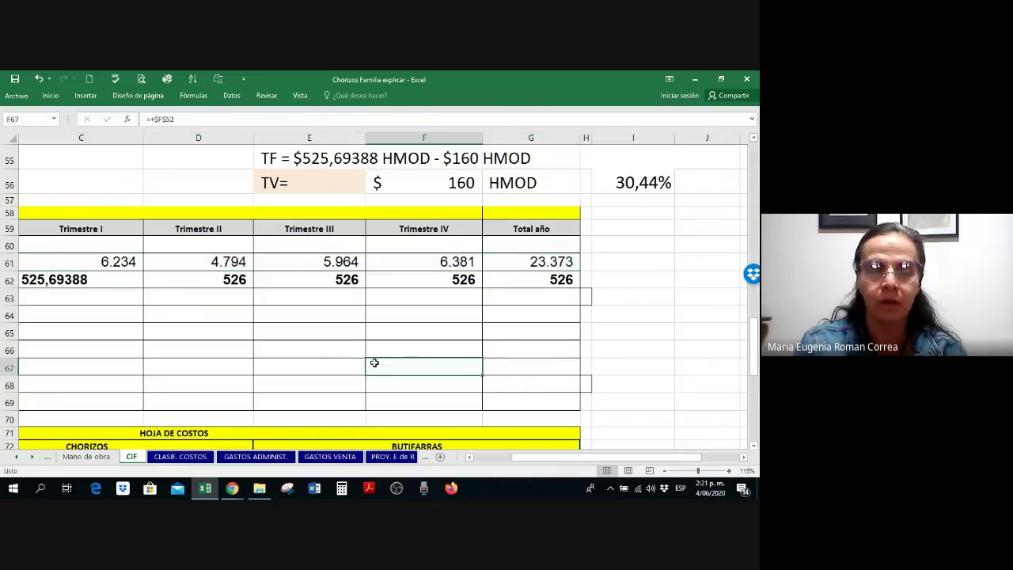
- Examine the CHORIZOS hours for Trimestre I in the CIF budget and their source in the NUMERO DE HORAS MOD table
key("Left")
key("Left")
key("Left")
key("Left")
key("Left")
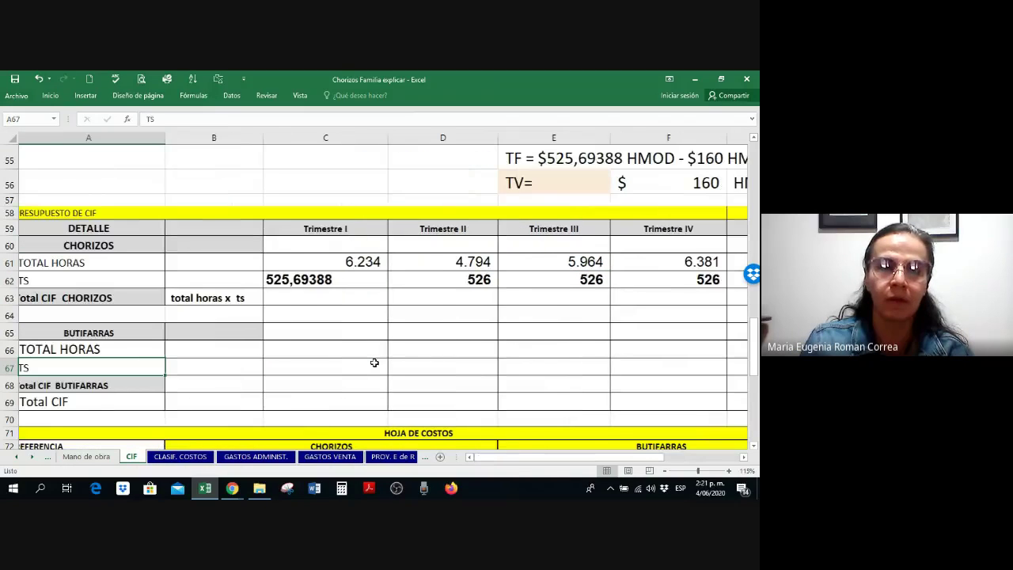
left_click(368, 262)
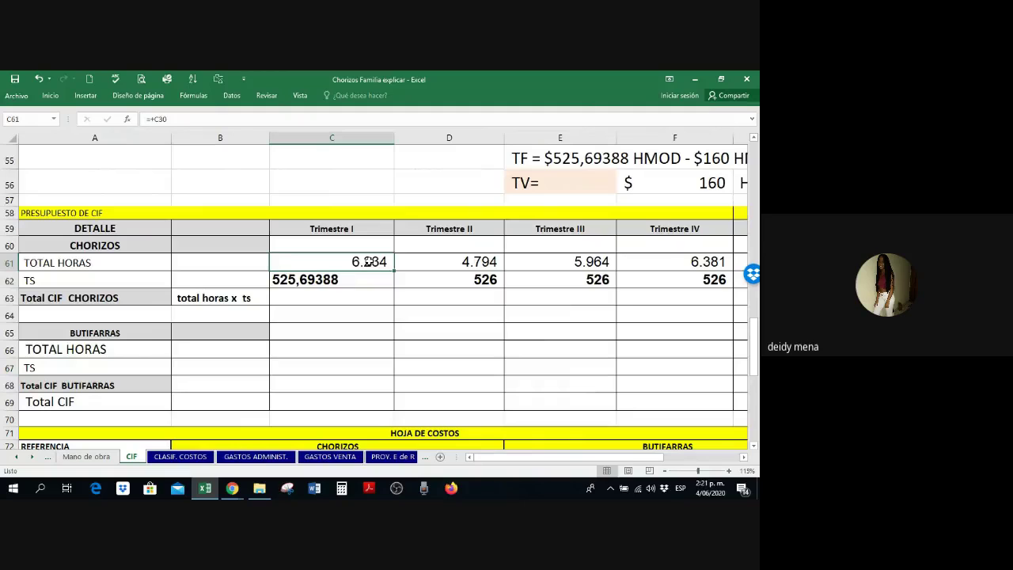
scroll(388, 266, "up", 2)
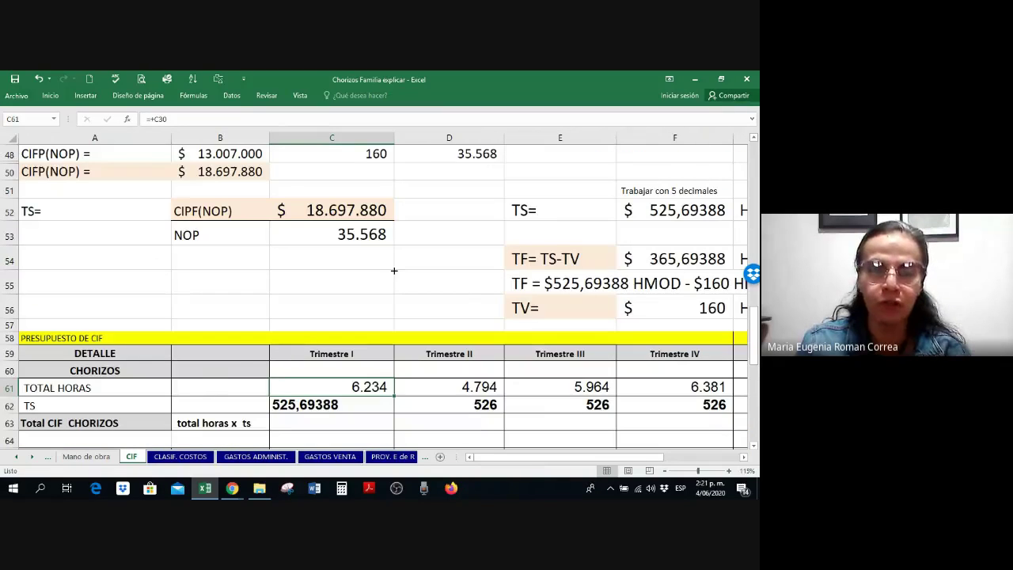
scroll(394, 271, "up", 9)
scroll(237, 273, "down", 1)
left_click_drag(95, 271, 348, 271)
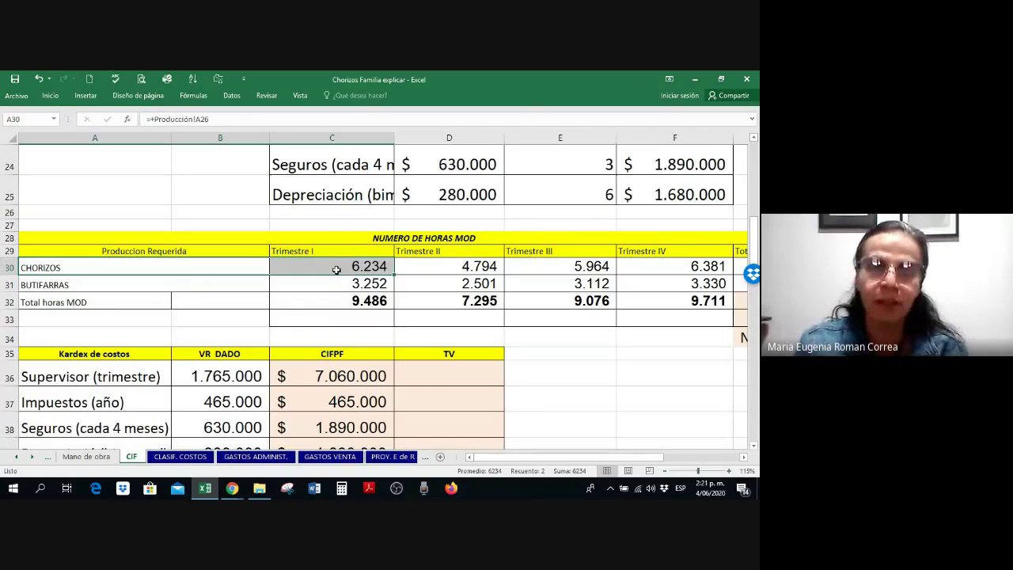
left_click(337, 270)
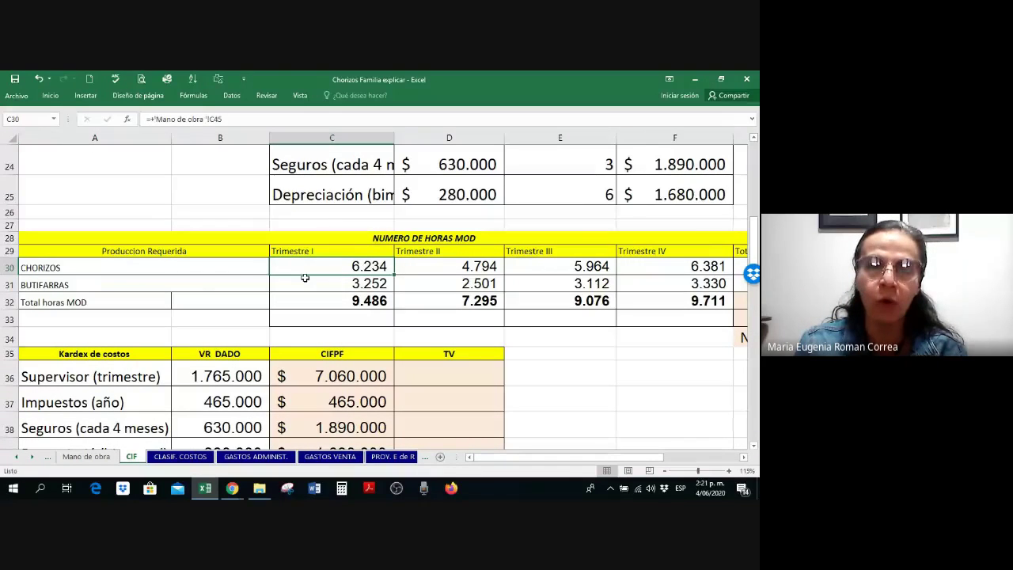
- Format the CHORIZOS TS row, C62:G62, as currency with five decimal places
scroll(305, 278, "down", 11)
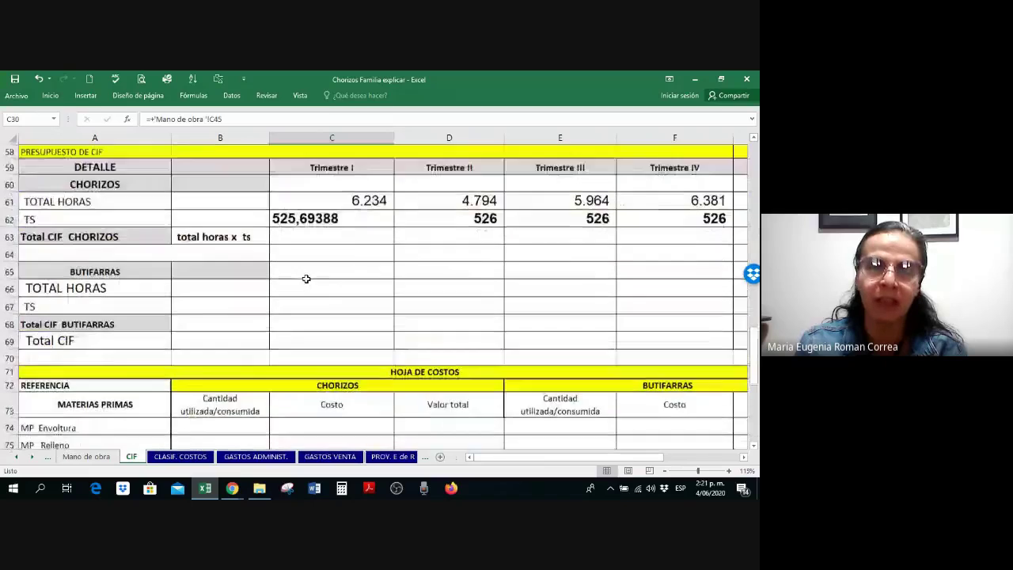
scroll(306, 278, "up", 2)
left_click(323, 305)
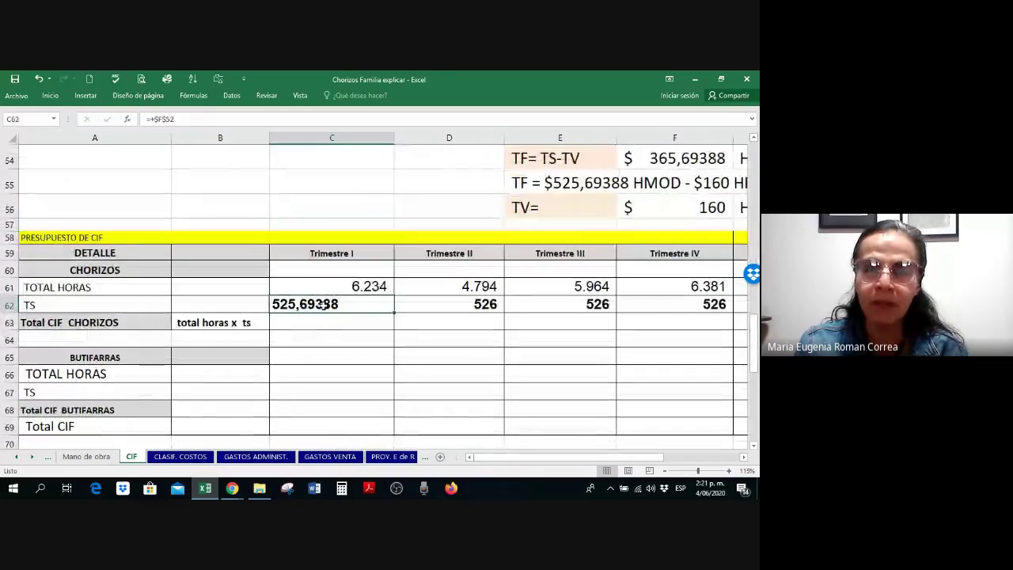
left_click_drag(324, 305, 563, 310)
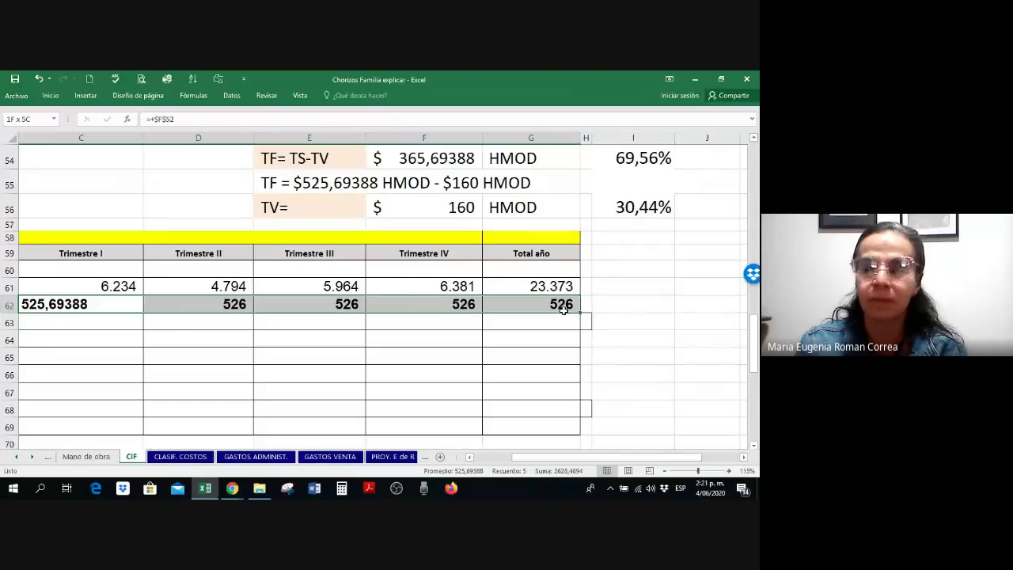
left_click(52, 97)
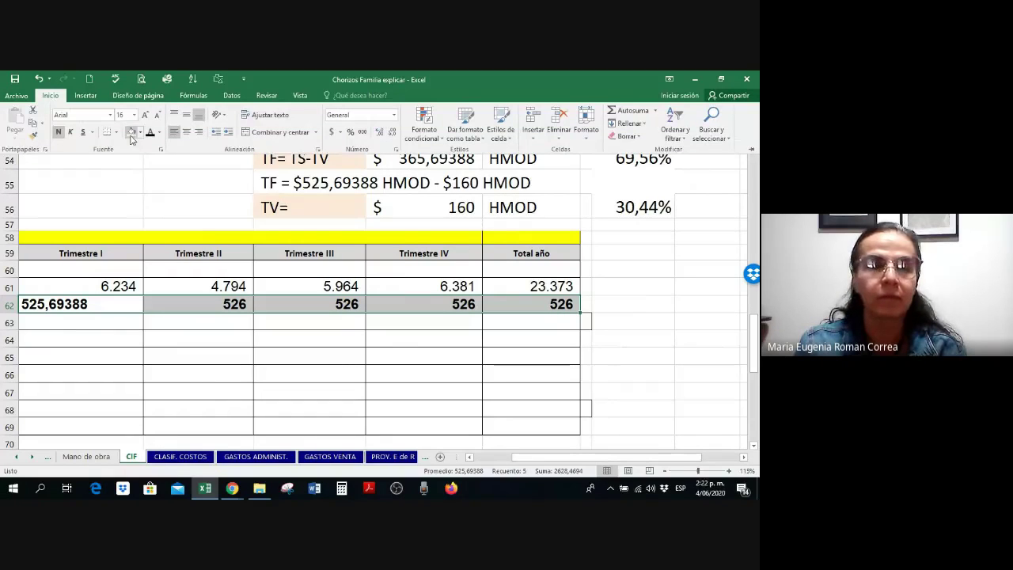
left_click(331, 133)
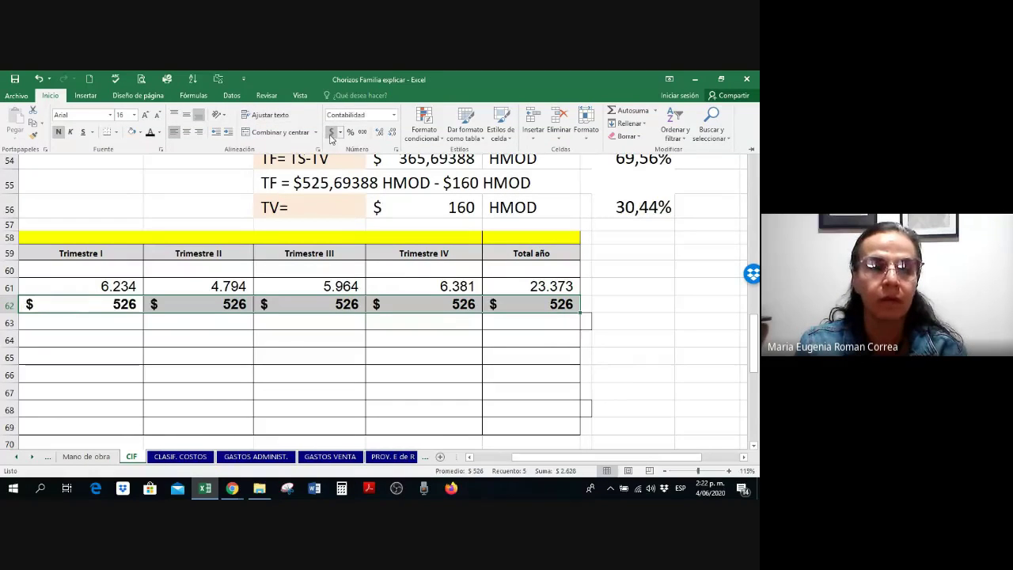
left_click(379, 133)
left_click(379, 133)
left_click(379, 133)
left_click(379, 133)
left_click(379, 133)
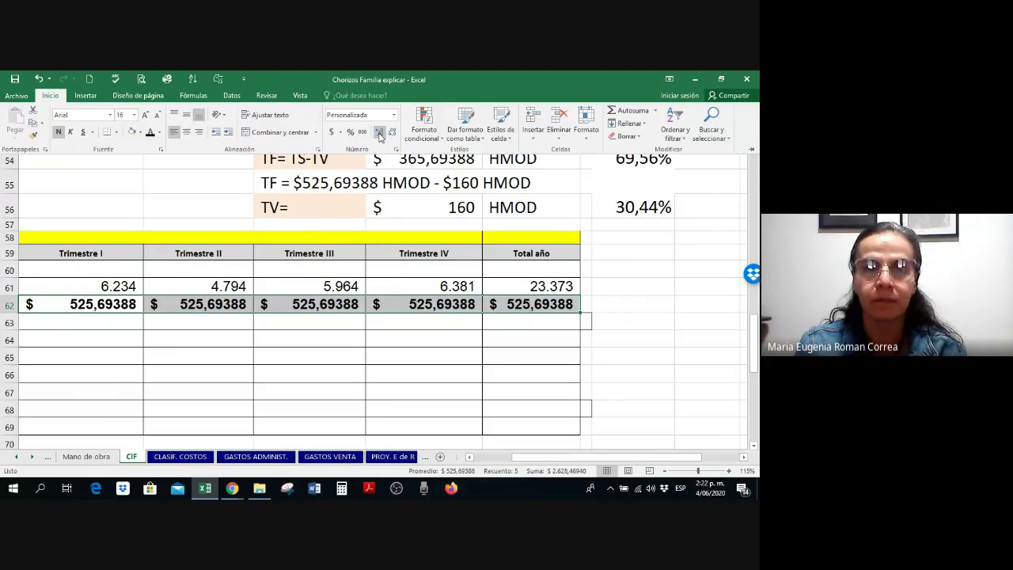
- Examine the CHORIZOS TOTAL HORAS and TS rows and the Trimestre I Total CIF formula that multiplies them
left_click_drag(570, 463, 413, 460)
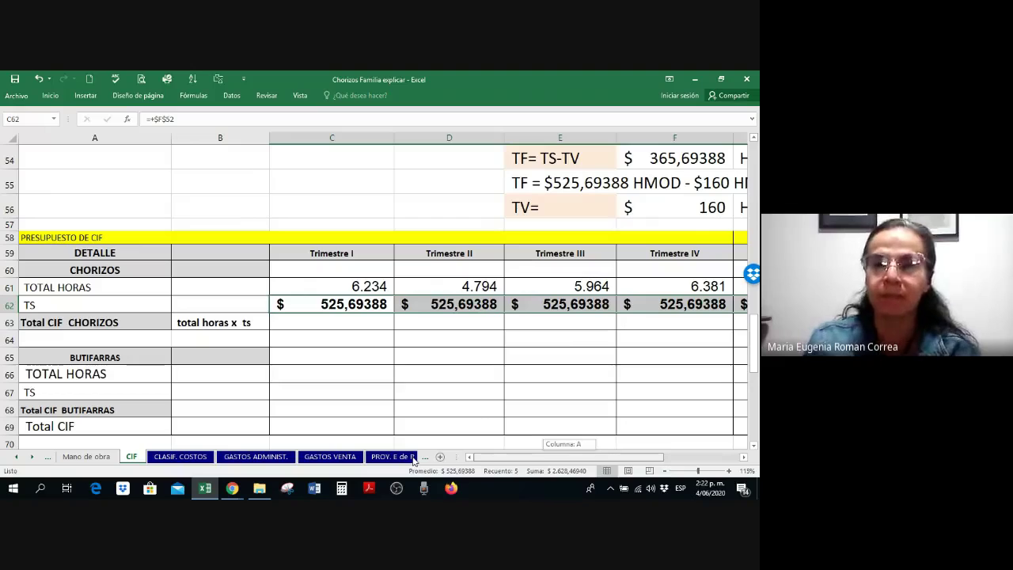
left_click(119, 339)
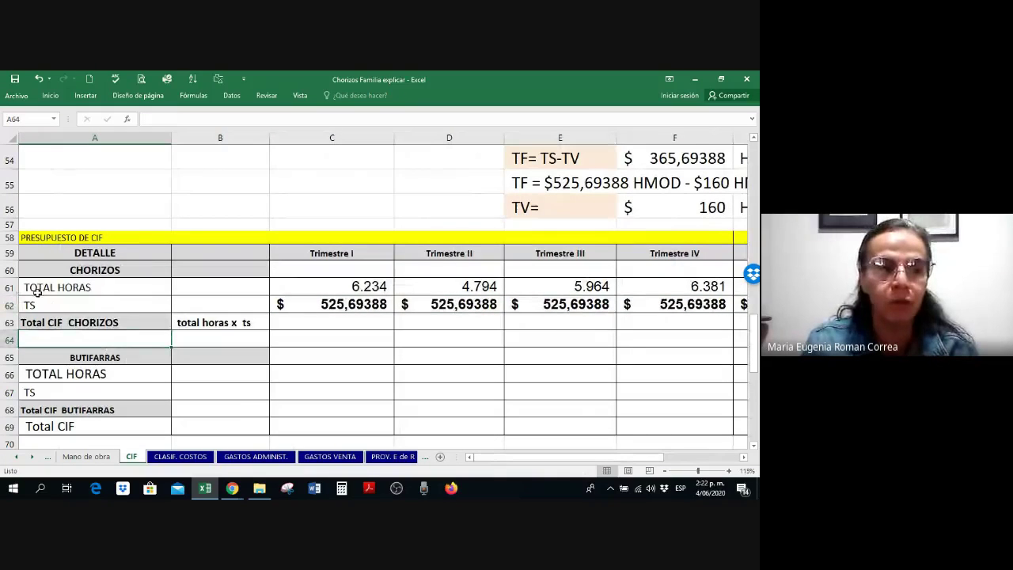
left_click(363, 284)
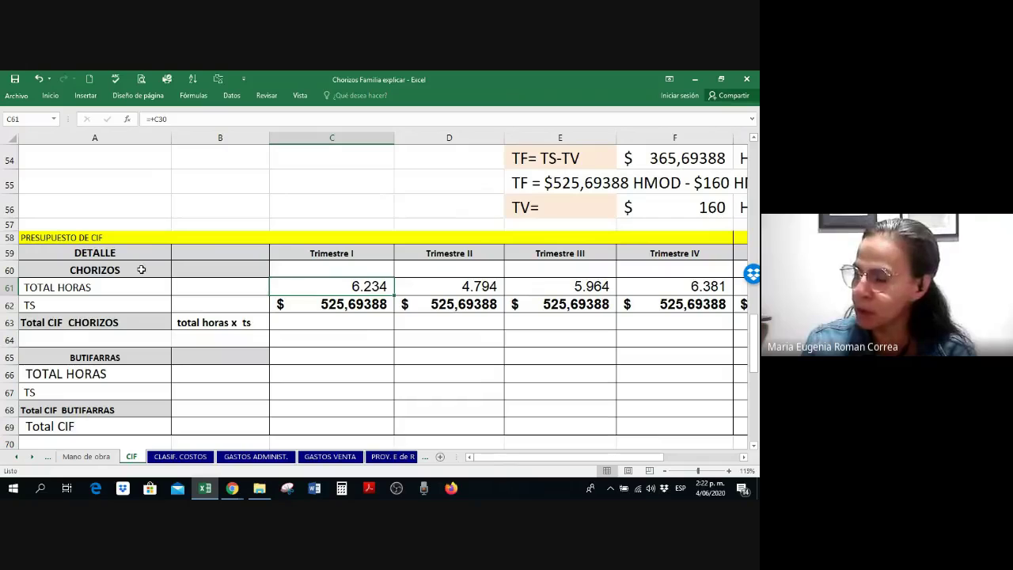
left_click(130, 303)
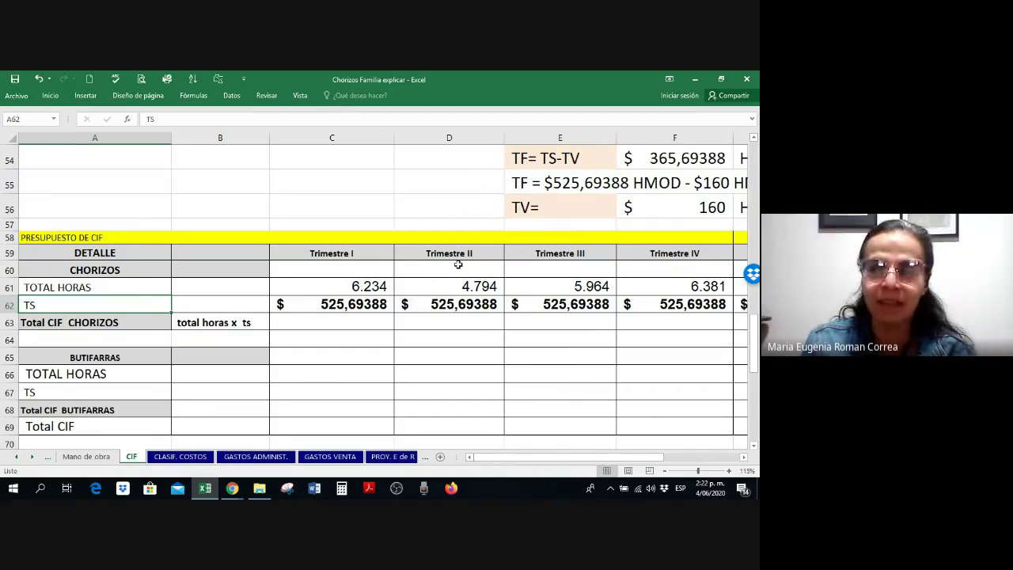
scroll(458, 264, "up", 2)
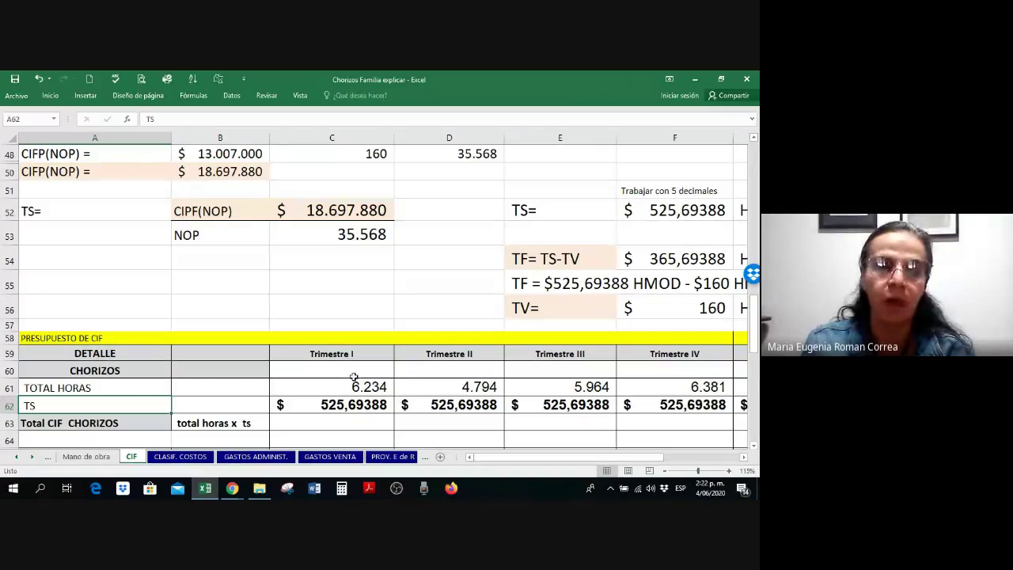
scroll(353, 376, "down", 2)
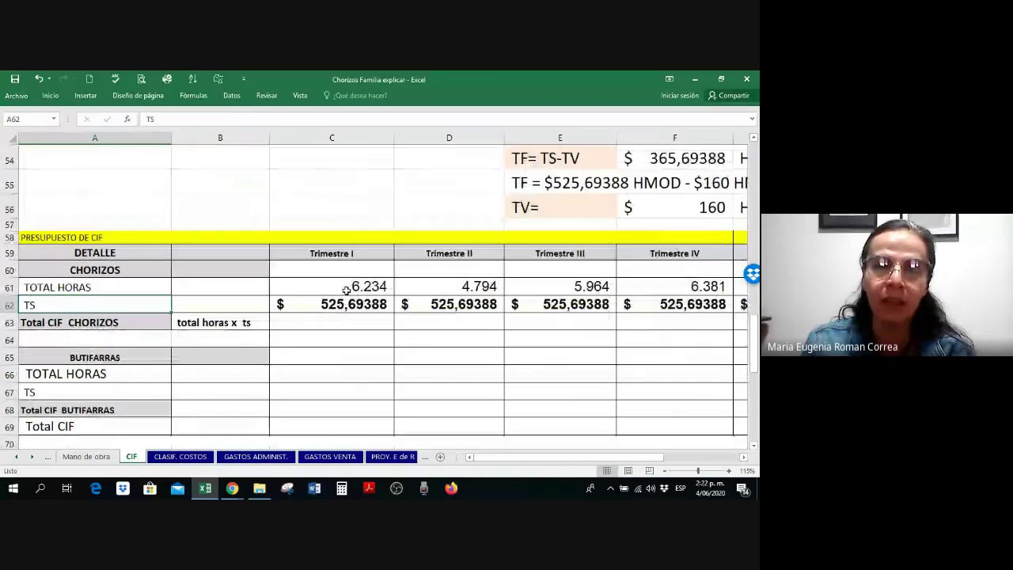
left_click(351, 304)
left_click(348, 319)
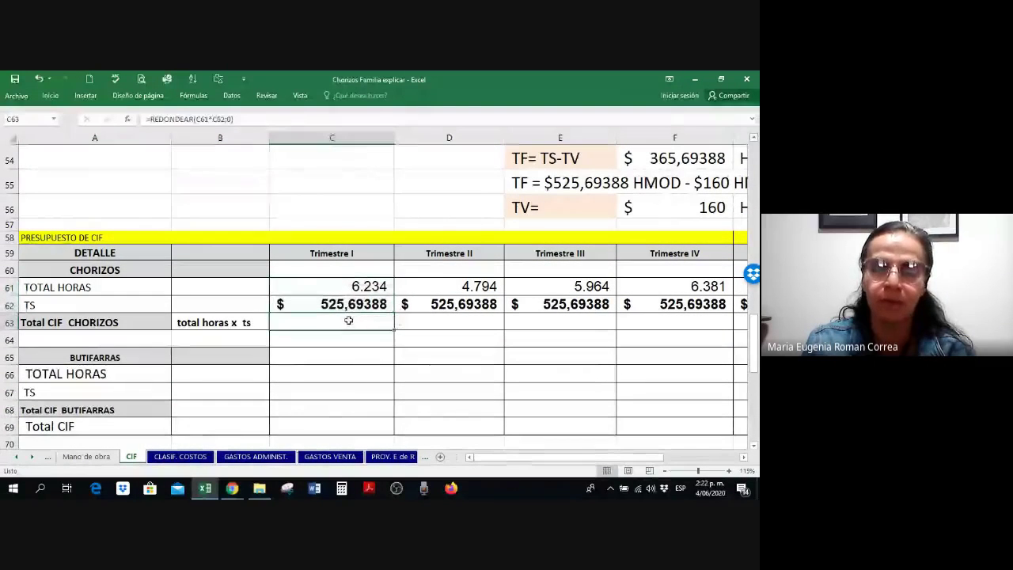
left_click(375, 287)
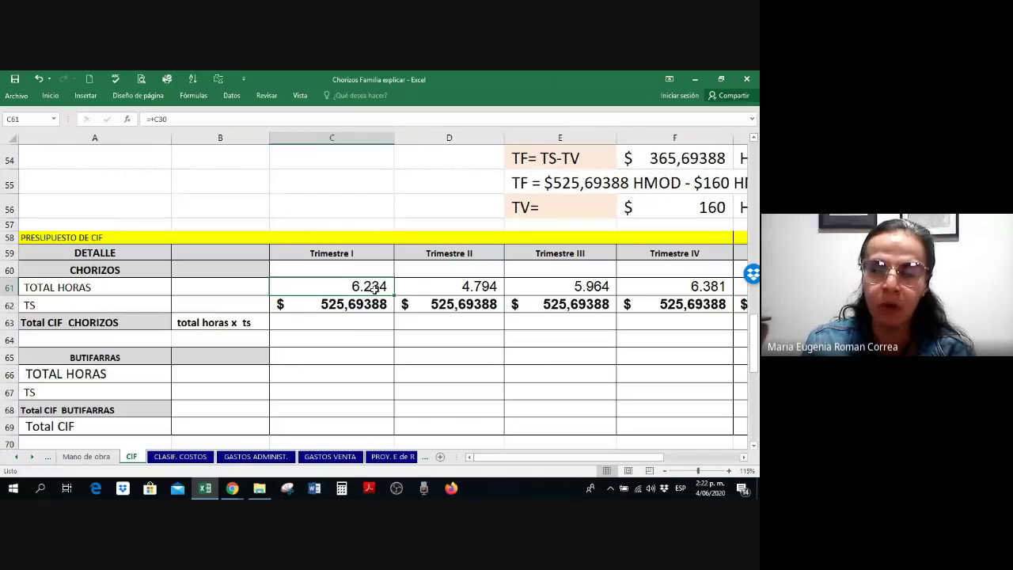
left_click(373, 307)
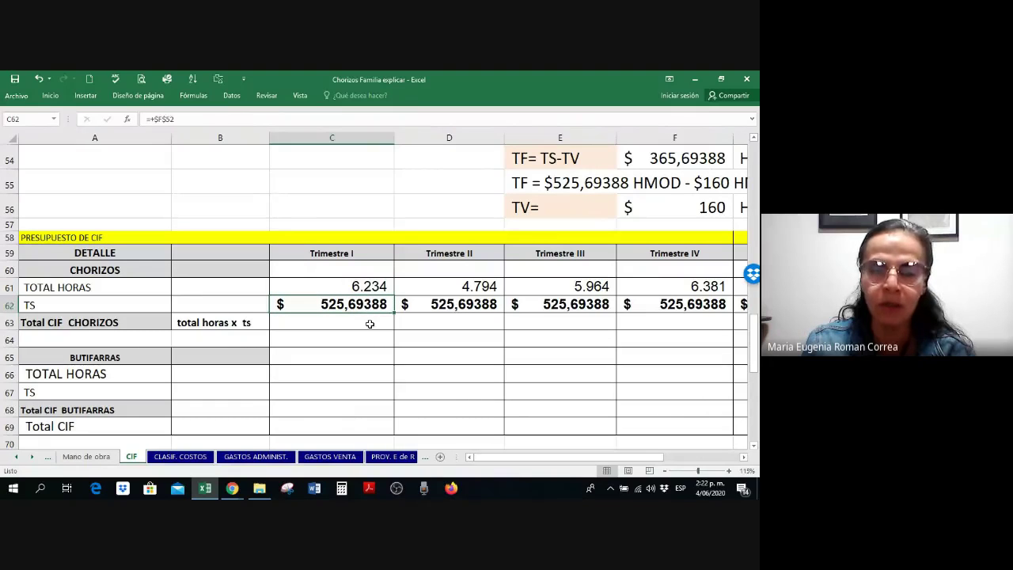
- Reveal the Trimestre I Total CIF CHORIZOS value in C63 with a black font and format it as currency without decimals
left_click(370, 324)
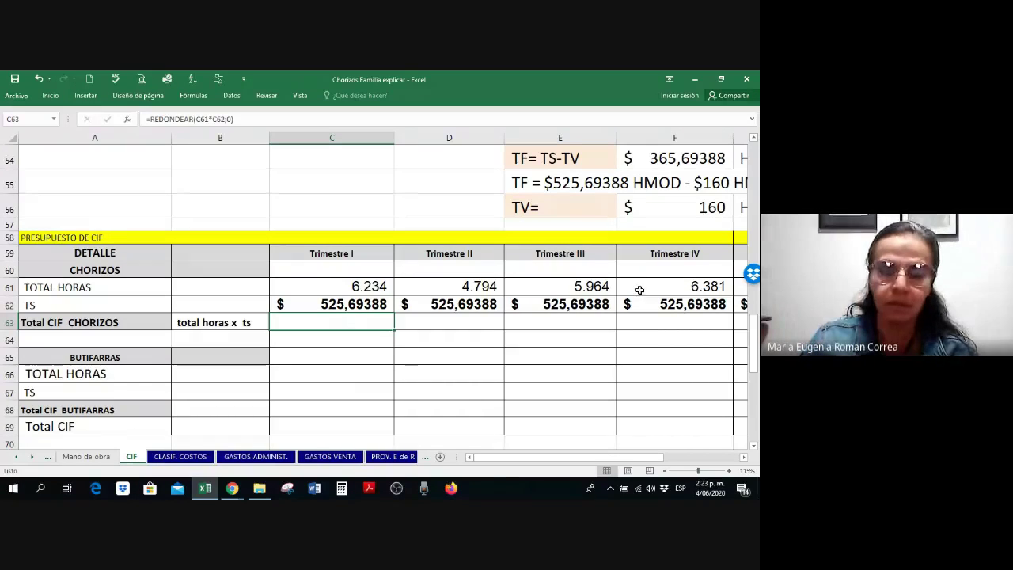
right_click(338, 323)
left_click(402, 352)
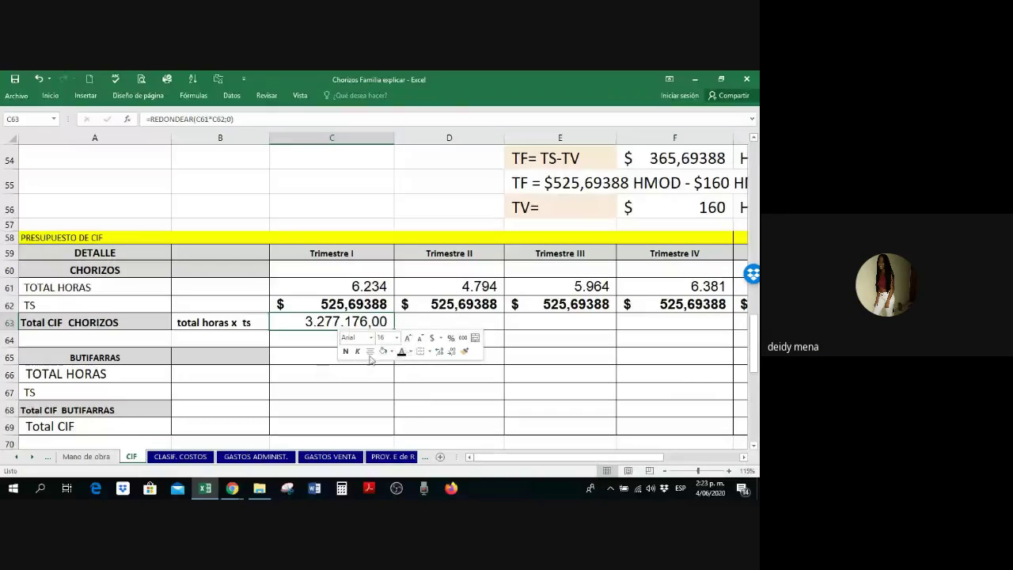
left_click(430, 338)
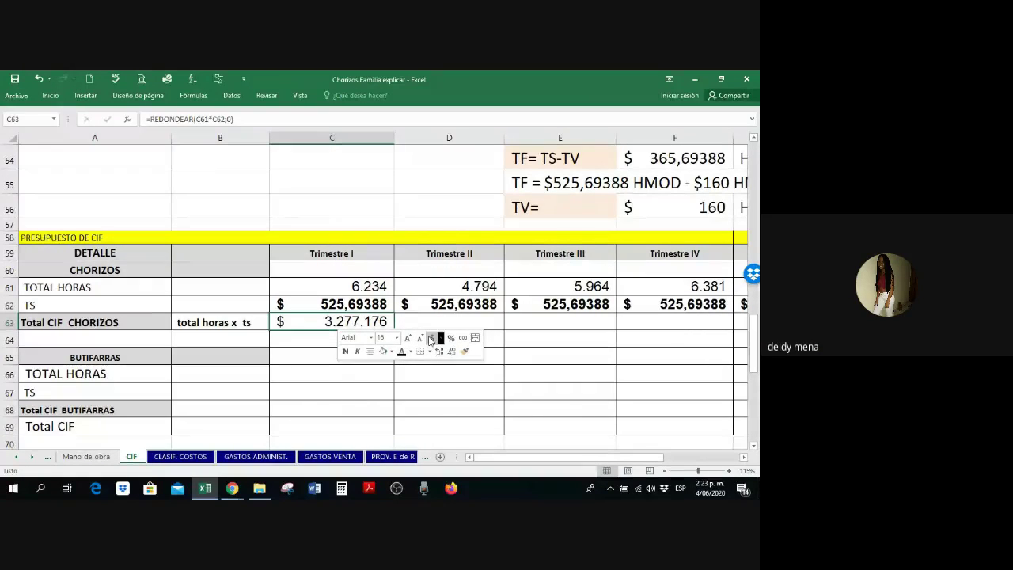
left_click(328, 404)
- Apply the black font and the currency format without decimals to the whole Total CIF CHORIZOS row, C63:G63
left_click(362, 321)
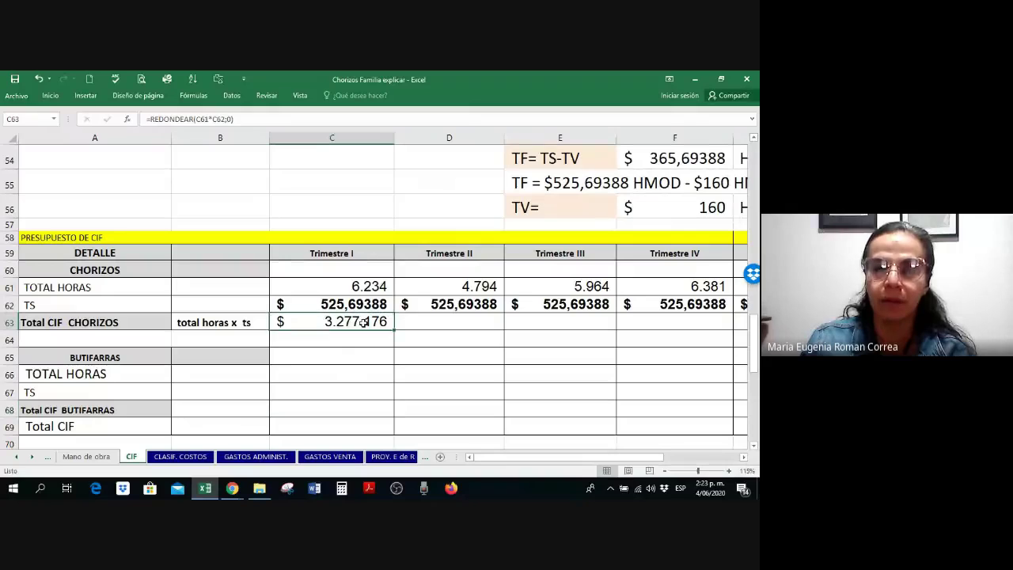
left_click_drag(362, 321, 552, 324)
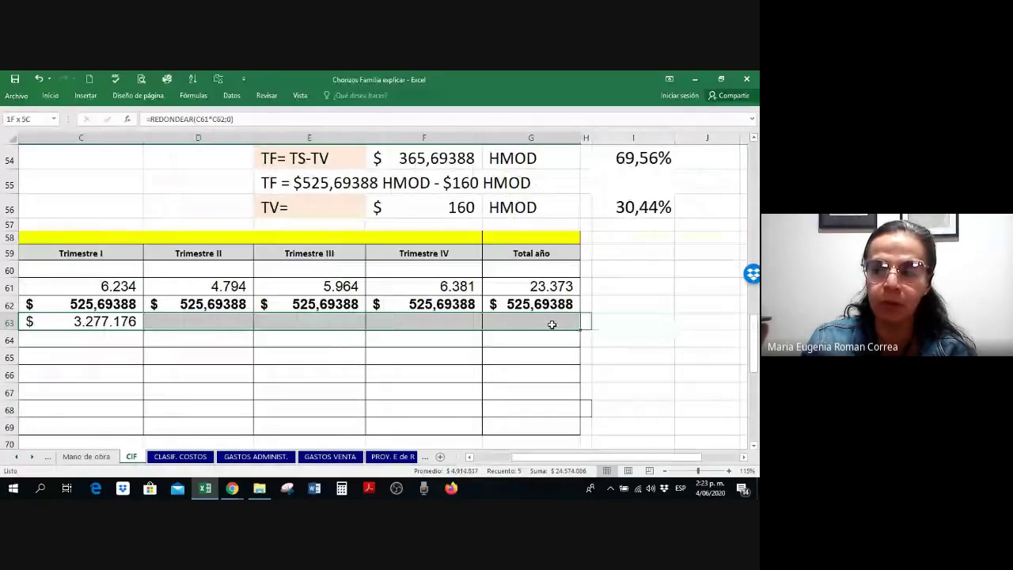
right_click(552, 323)
left_click(576, 135)
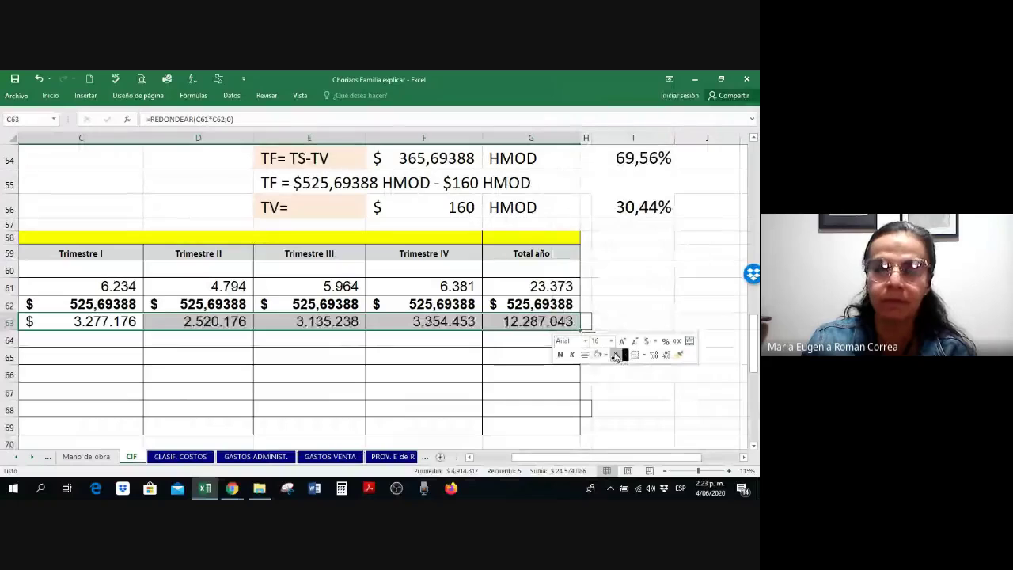
left_click(646, 341)
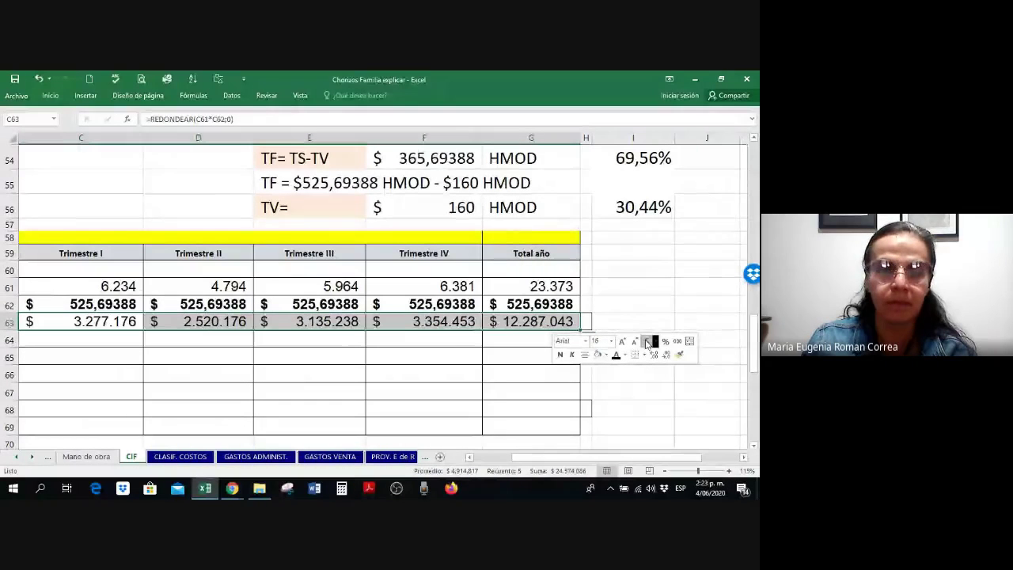
left_click(335, 389)
- Narrow column C, which holds the Trimestre I amounts, slightly
left_click_drag(608, 458, 588, 464)
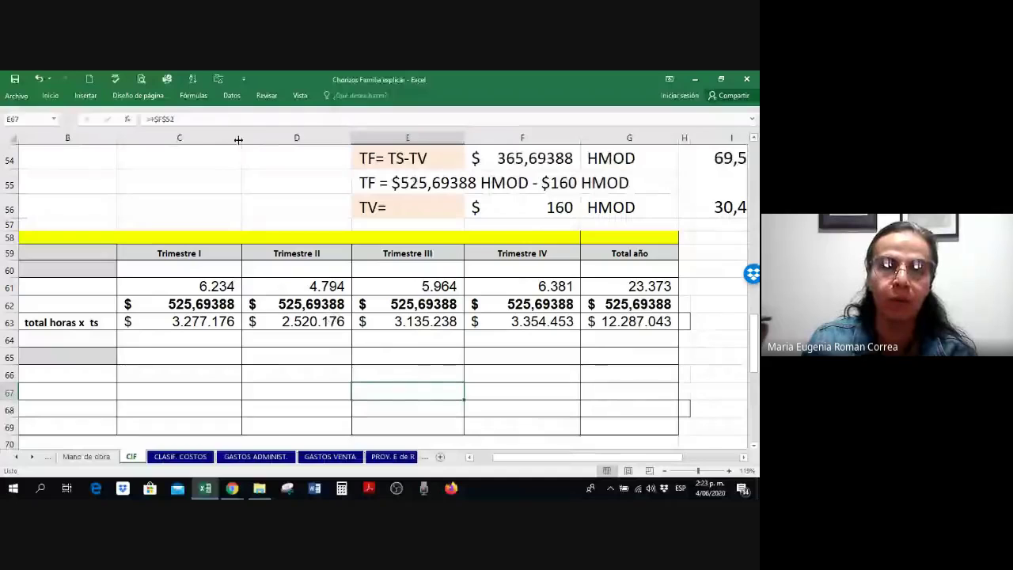
left_click_drag(238, 139, 231, 139)
left_click(294, 357)
- Reveal the BUTIFARRAS TOTAL HORAS and TS amounts by applying a black font to B66:G67
scroll(298, 365, "down", 1)
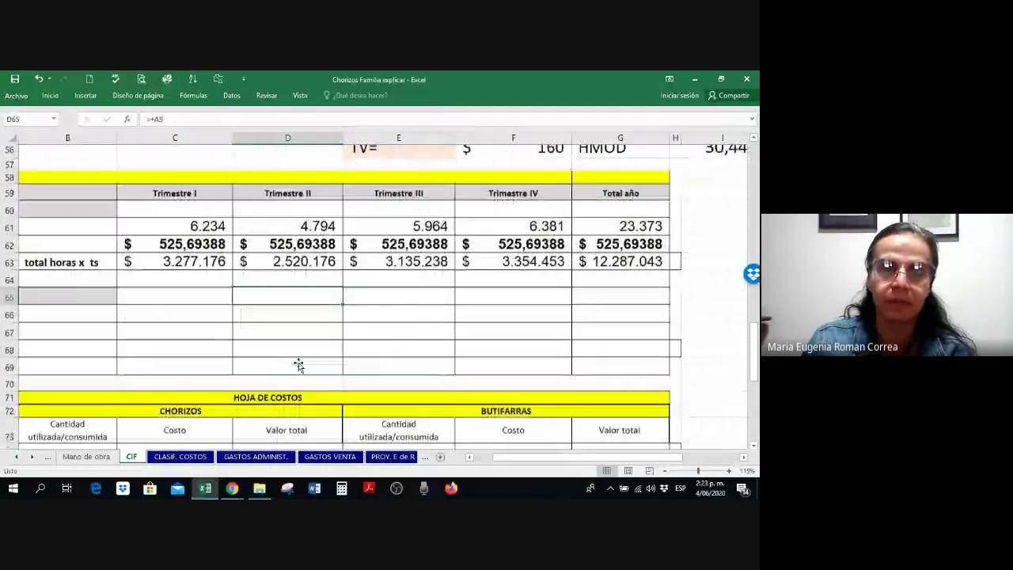
scroll(299, 365, "down", 1)
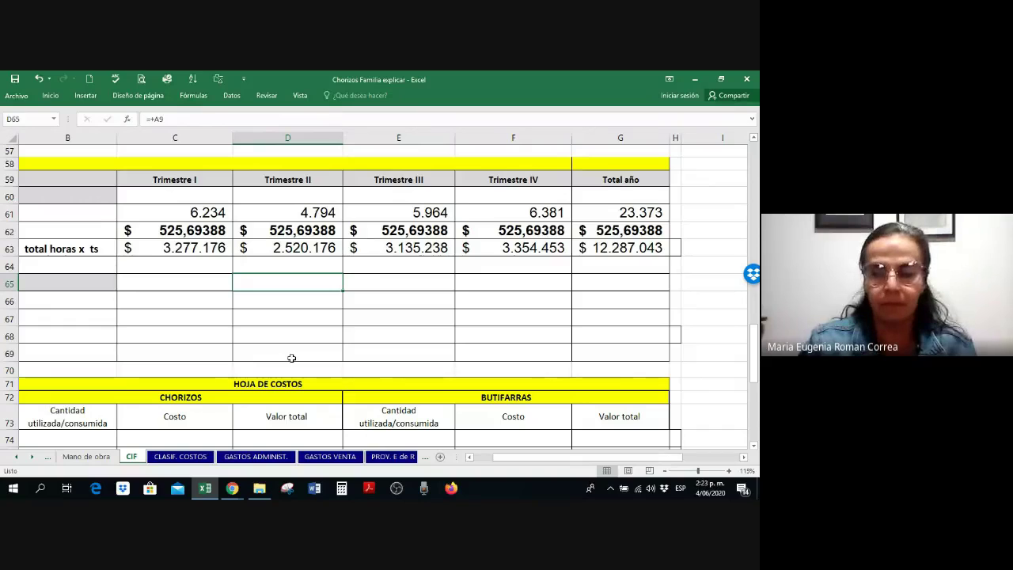
mouse_move(495, 459)
left_mouse_down()
mouse_move(506, 460)
mouse_move(490, 459)
left_mouse_up()
left_click_drag(222, 300, 545, 319)
right_click(541, 320)
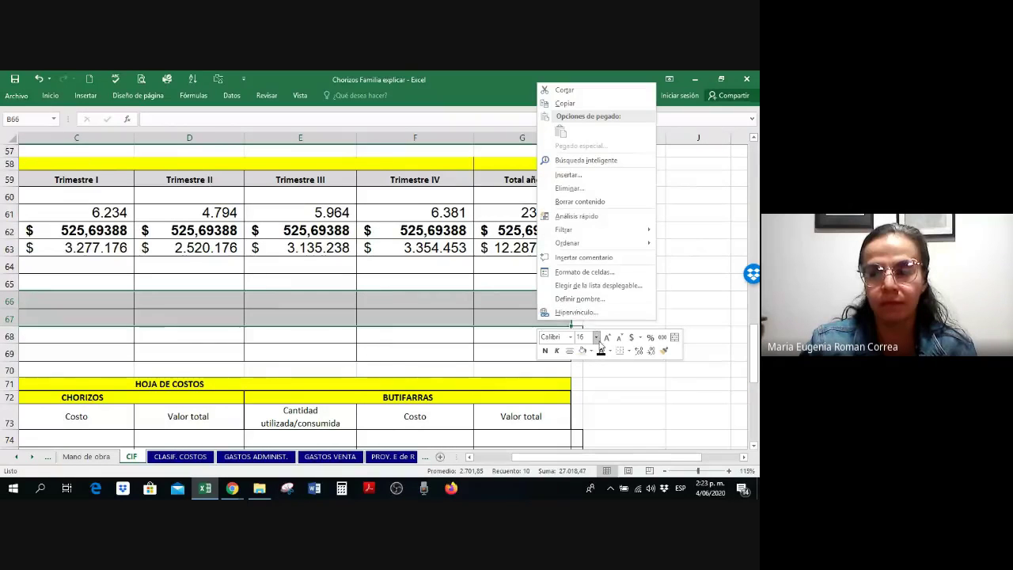
left_click(603, 351)
- Copy the formatting of the CHORIZOS Trimestre I hours and TS cells, C61:C62, onto the BUTIFARRAS range C66:G67
left_click_drag(336, 214, 361, 228)
right_click(360, 228)
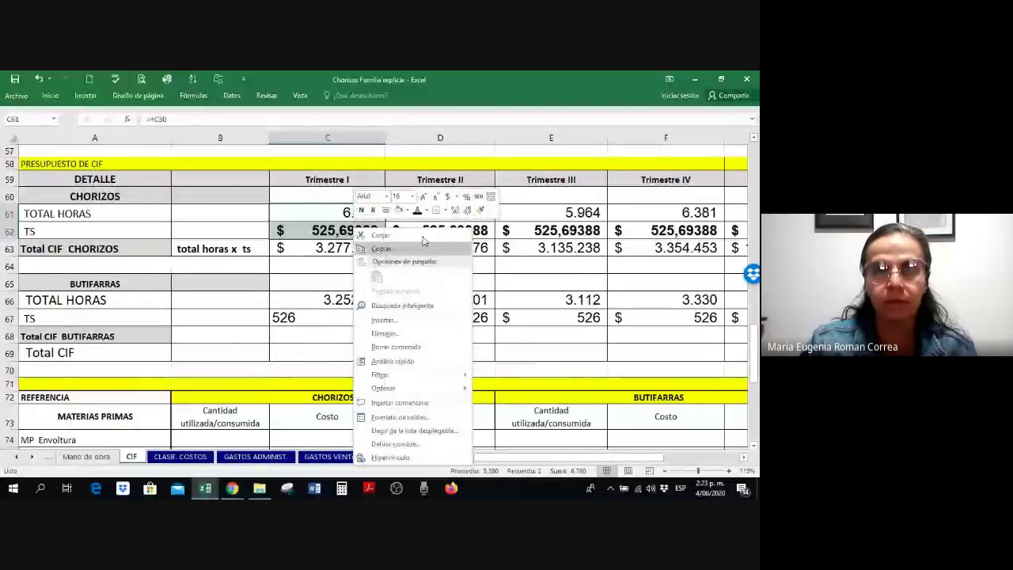
left_click(480, 211)
mouse_move(344, 296)
left_mouse_down()
mouse_move(585, 300)
mouse_move(701, 316)
mouse_move(523, 318)
left_mouse_up()
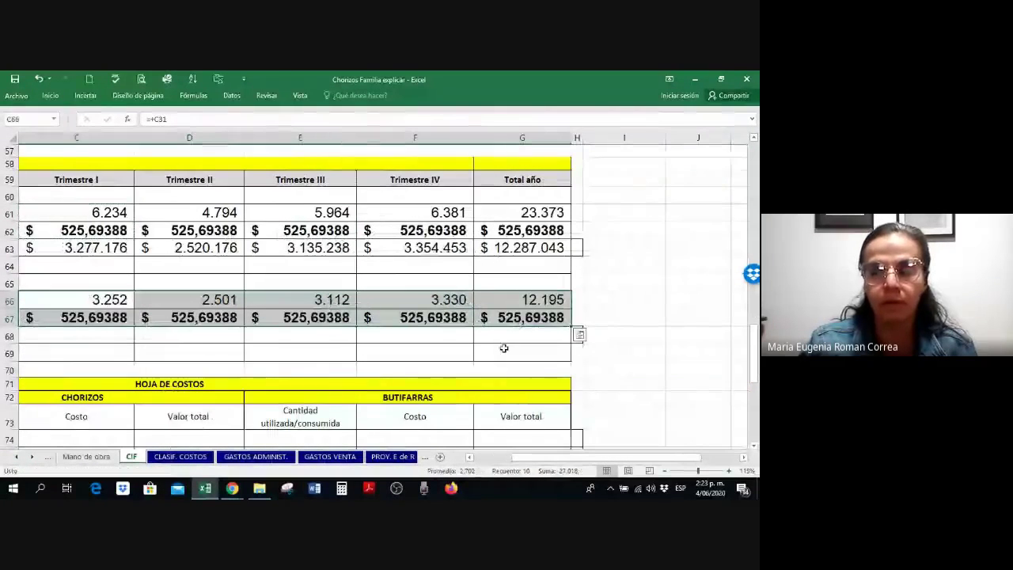
scroll(613, 465, "left", 1)
scroll(606, 467, "down", 1)
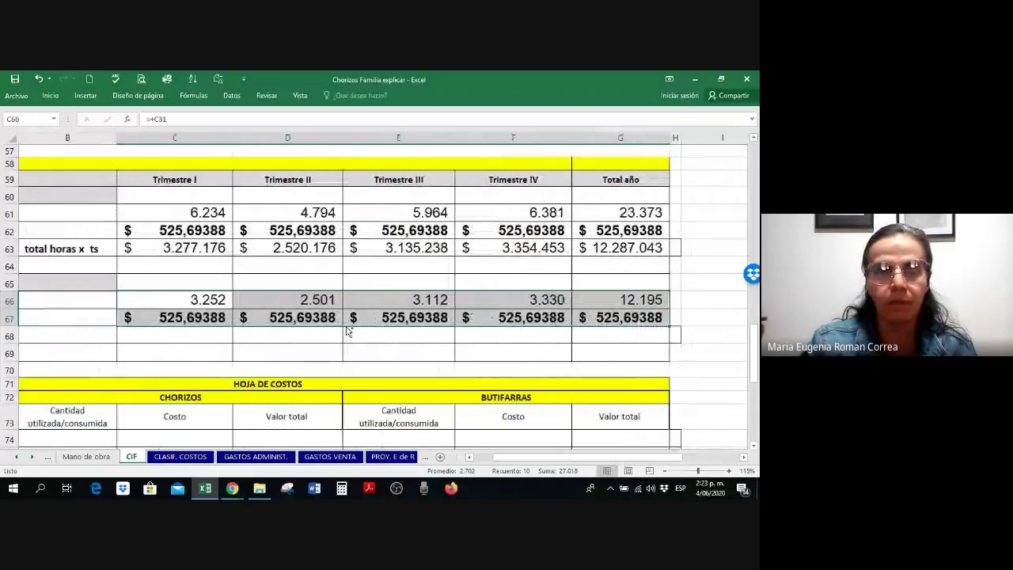
scroll(594, 472, "up", 1)
scroll(594, 468, "left", 1)
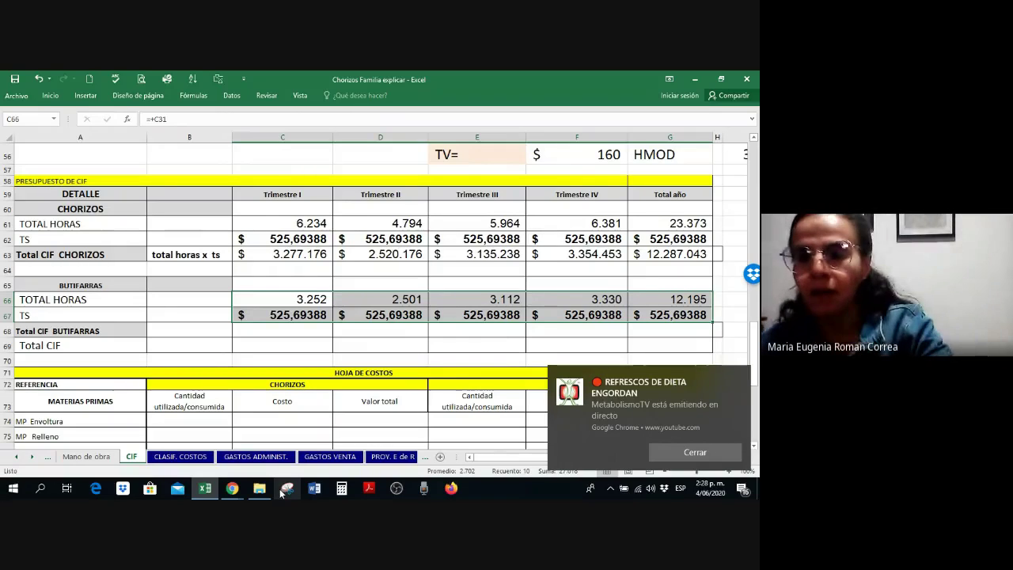
- Bring up the 001 Presupuestos folder window, dismiss the notification over it and minimize the folder window
mouse_move(259, 488)
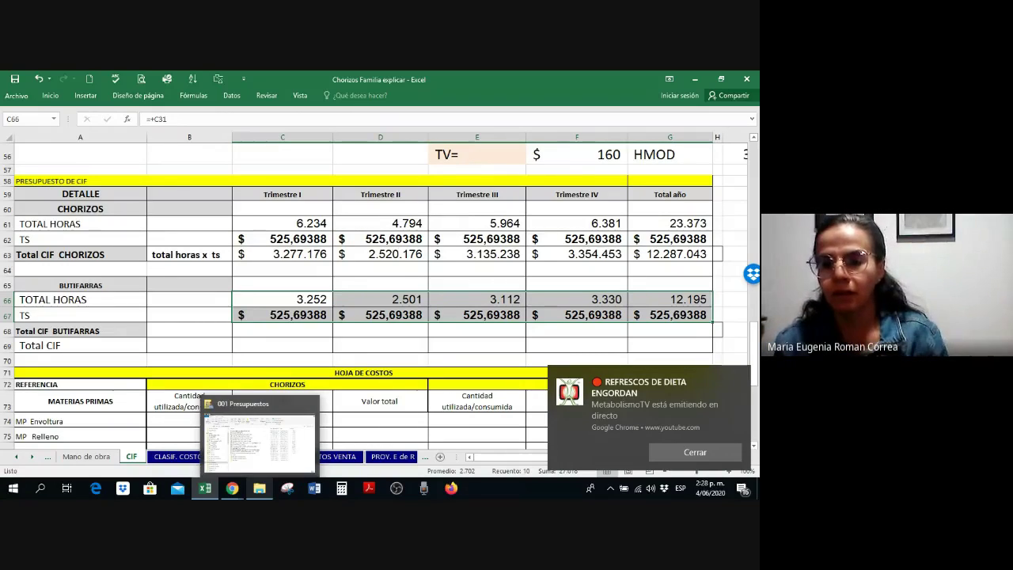
left_click(259, 439)
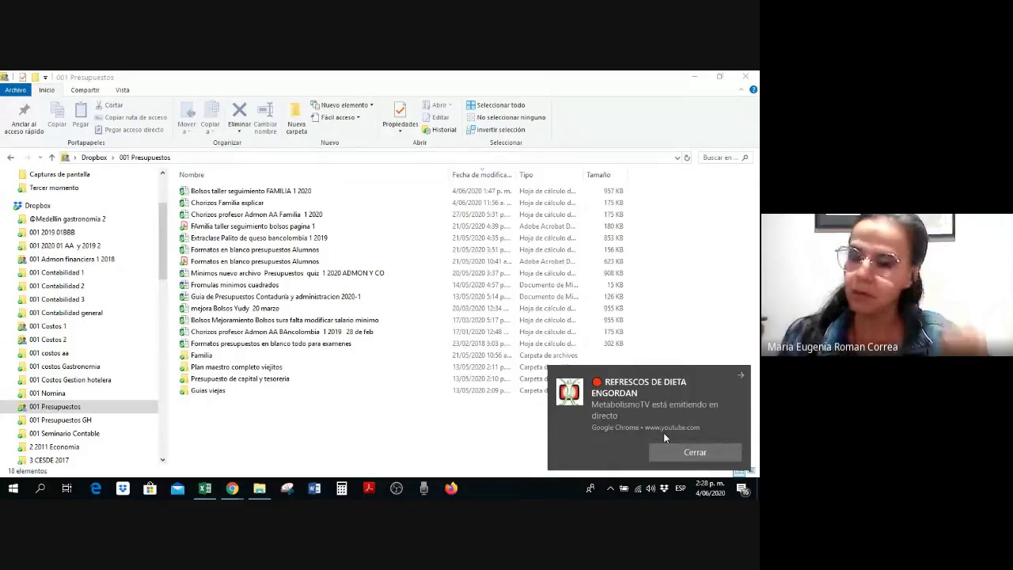
left_click(681, 449)
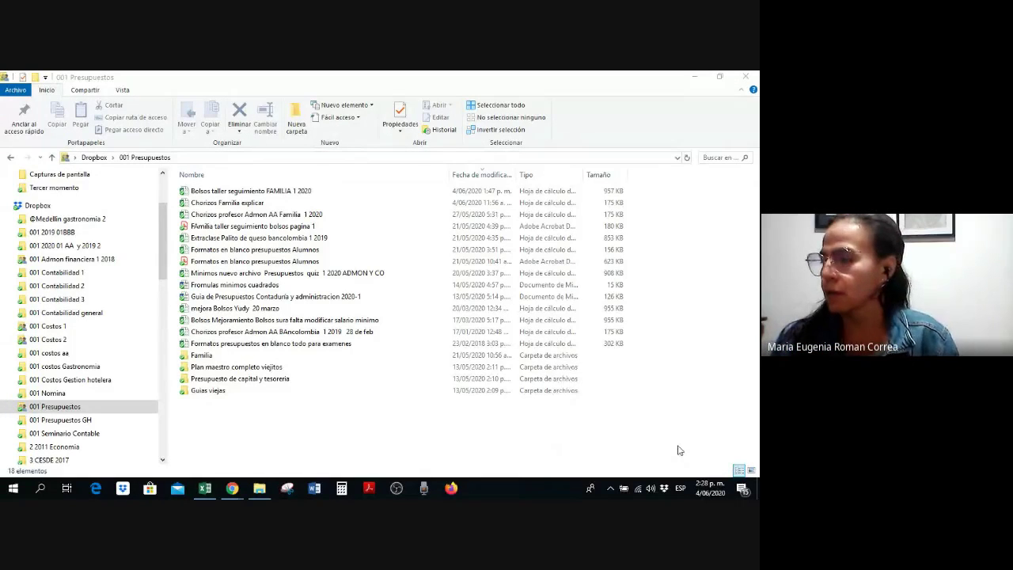
left_click(694, 80)
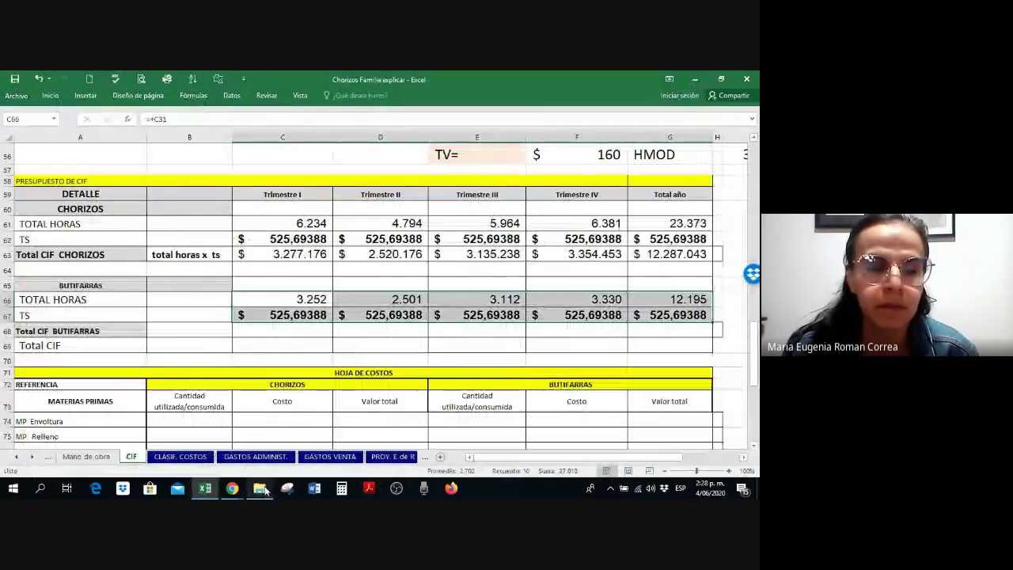
- Switch to the Google Meet call in Chrome, mute the microphone and return to the Excel workbook
mouse_move(241, 488)
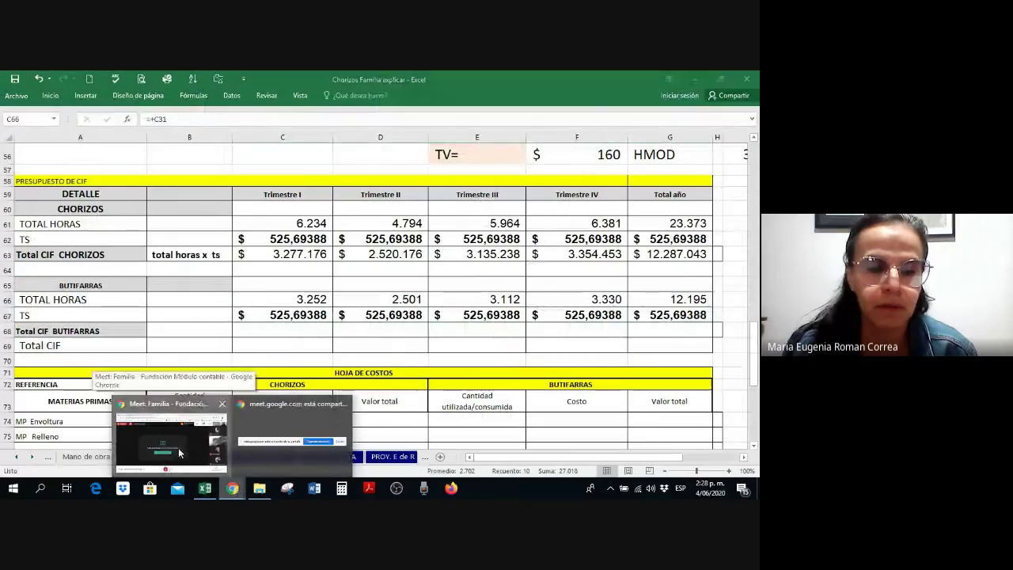
left_click(327, 437)
left_click(339, 452)
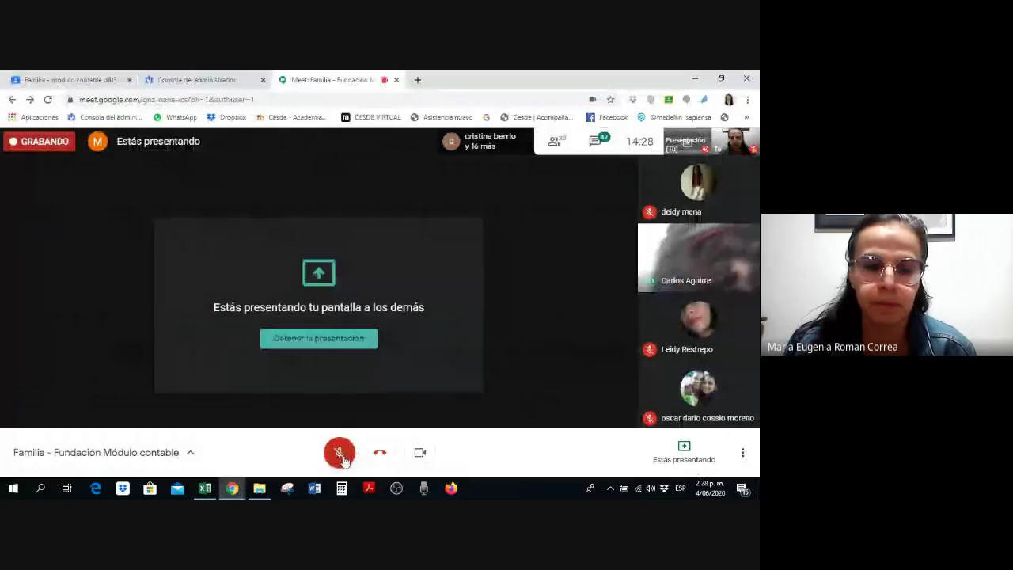
left_click(206, 489)
- Reveal the Total CIF BUTIFARRAS and Total CIF amounts by applying a black font to C63:G69
left_click_drag(267, 342, 697, 255)
right_click(528, 240)
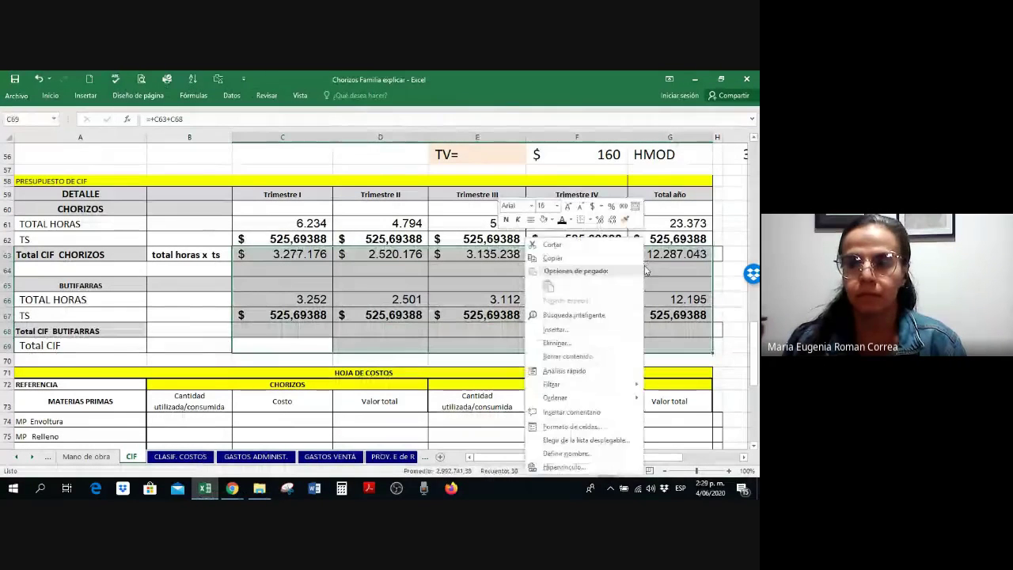
left_click(563, 220)
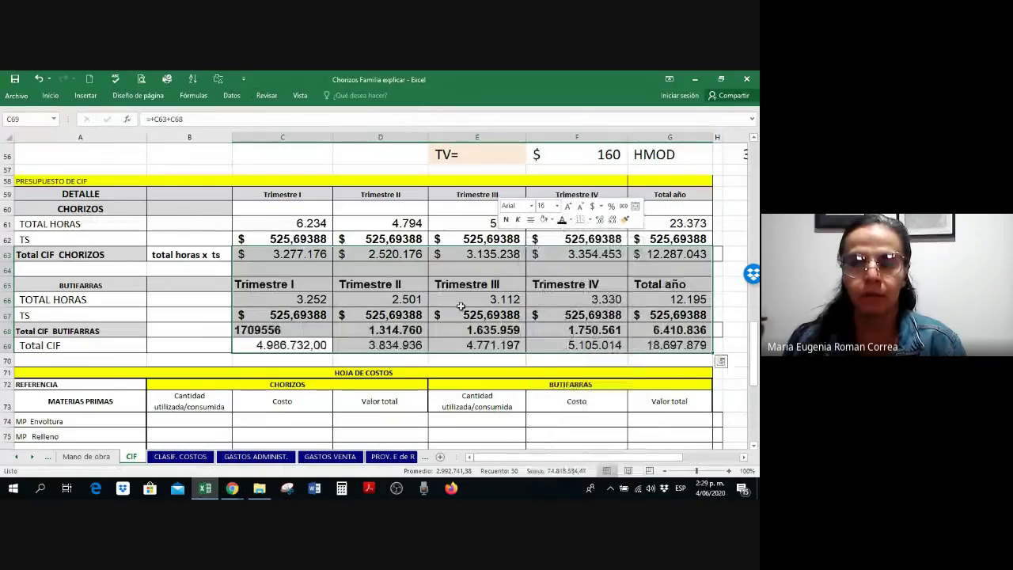
- Copy the formatting of the BUTIFARRAS hours and TS rows, C66:G67, onto the two total rows C68:G69
left_click(354, 339)
left_click_drag(302, 299, 657, 317)
right_click(658, 317)
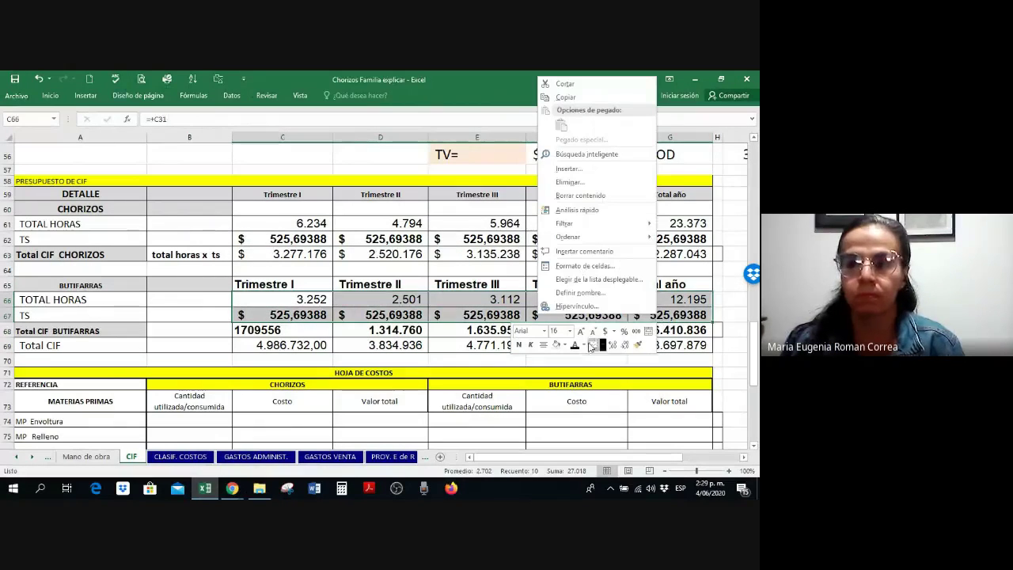
left_click(589, 346)
left_click_drag(260, 334, 307, 336)
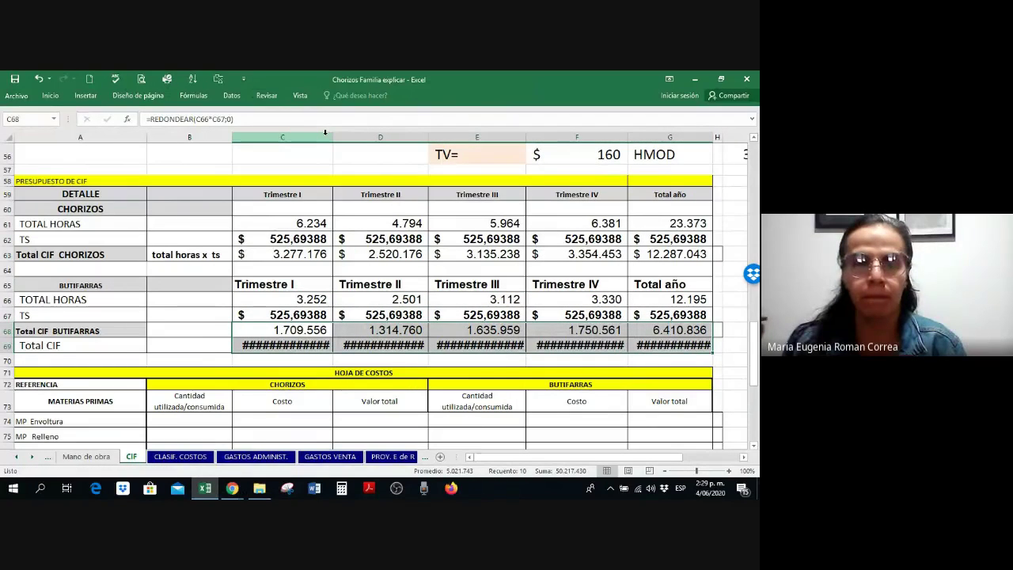
- Widen columns C to G equally and remove all decimals from the Total CIF row, C69:G69
left_click_drag(324, 132, 744, 137)
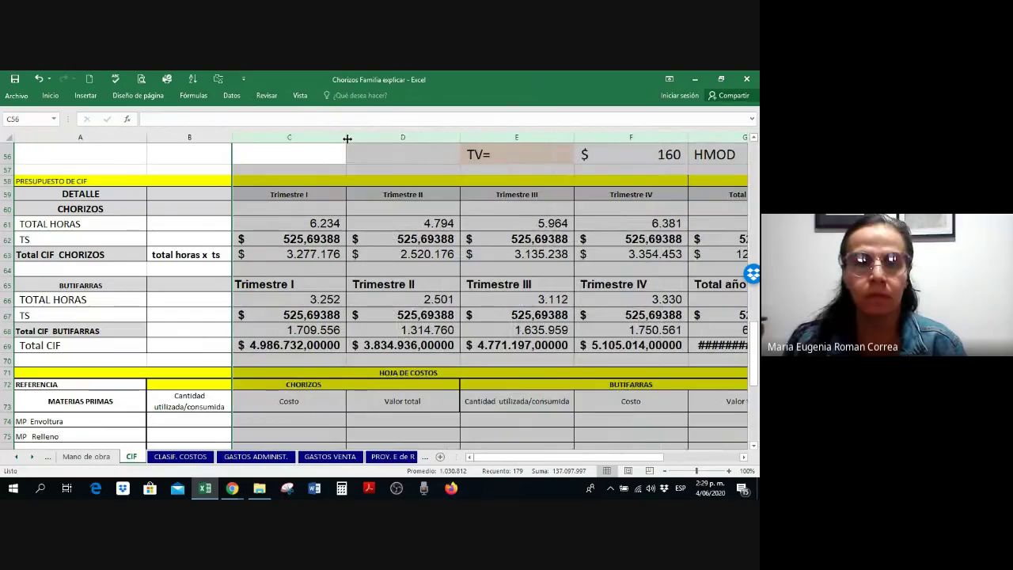
left_click_drag(260, 348, 721, 347)
right_click(332, 349)
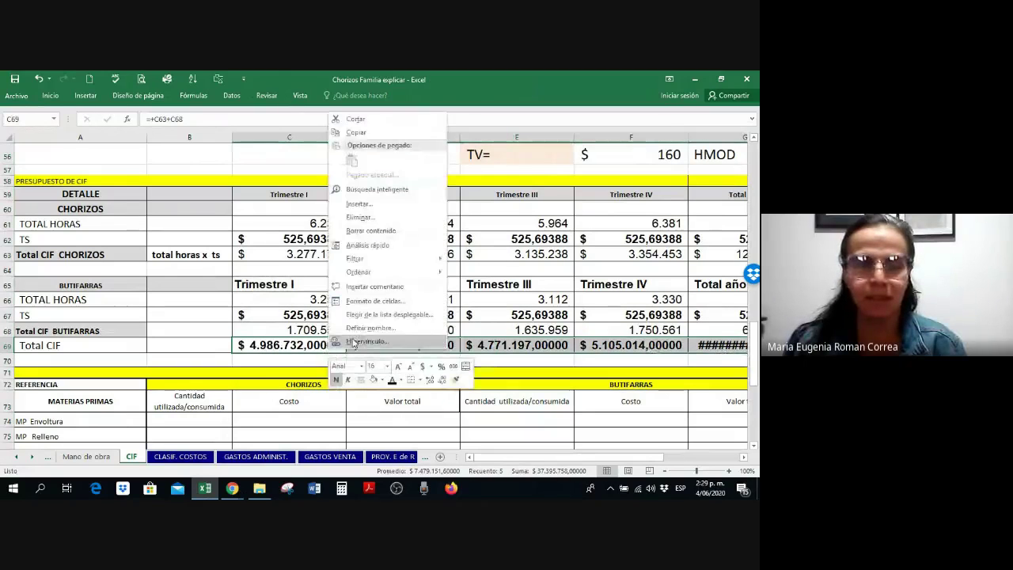
left_click(443, 381)
left_click(443, 381)
left_click(442, 381)
left_click(443, 381)
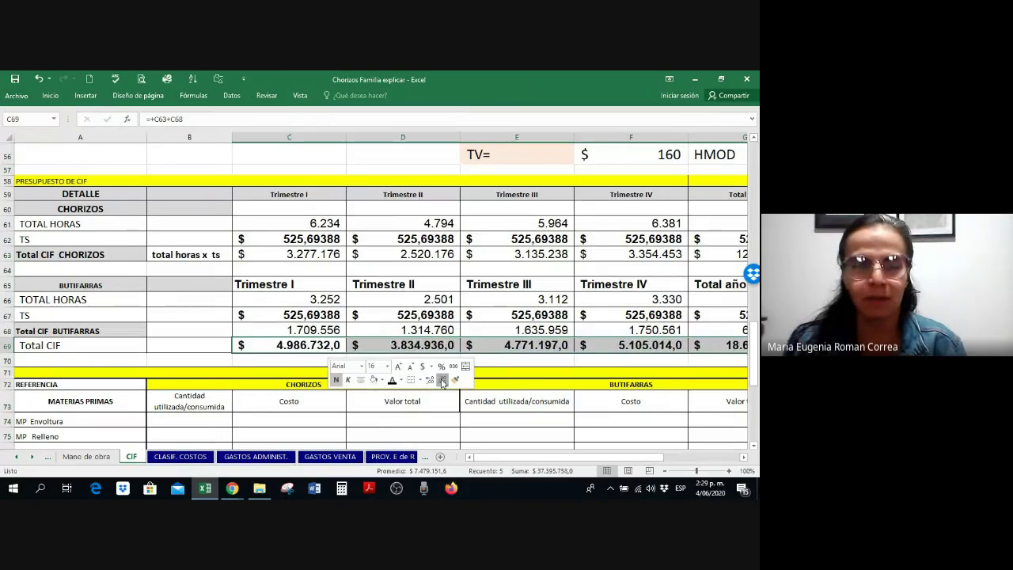
left_click(443, 381)
- Examine the formula behind the Trimestre I Total CIF BUTIFARRAS amount in C68
left_click(273, 329)
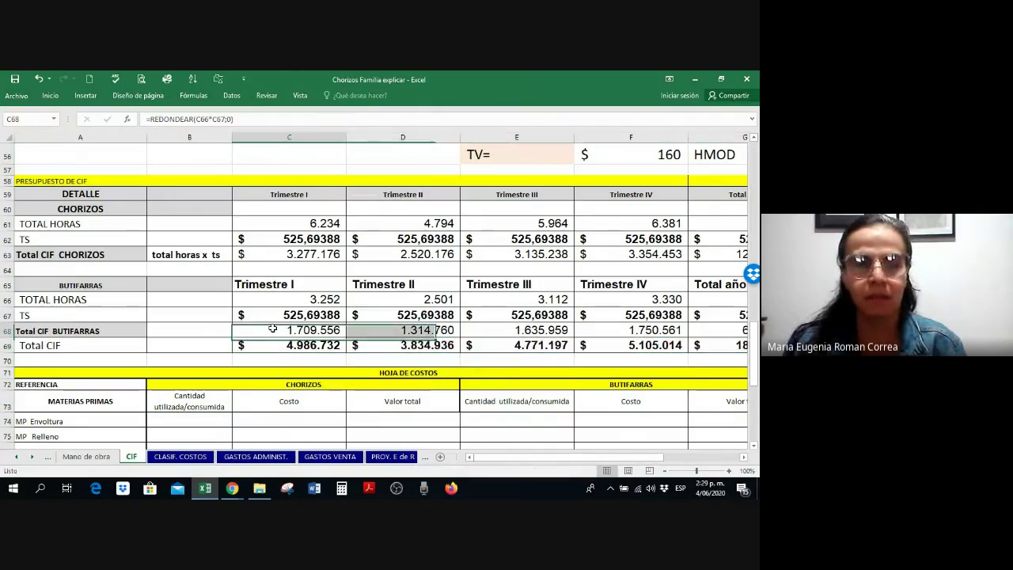
double_click(274, 329)
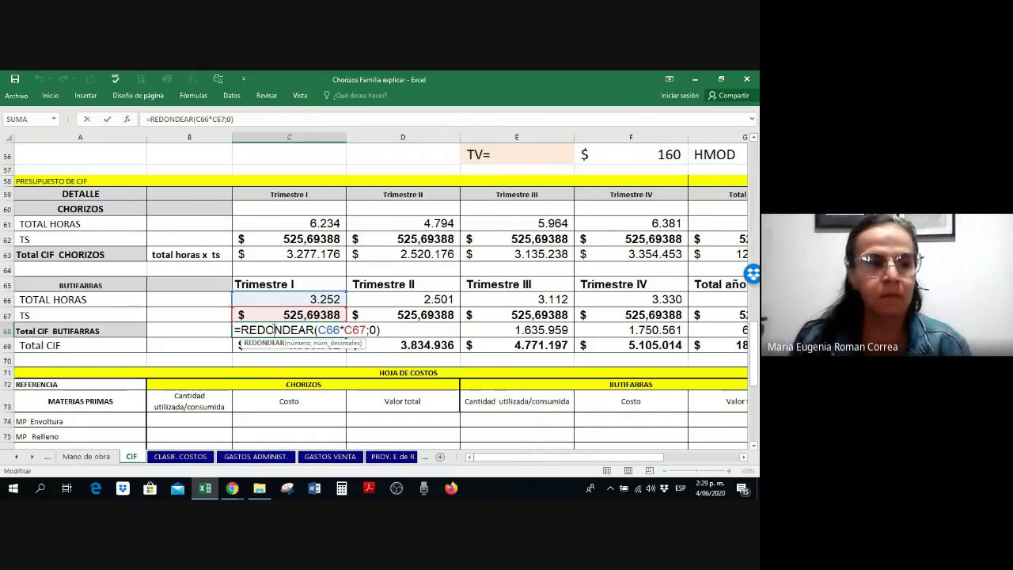
key("Return")
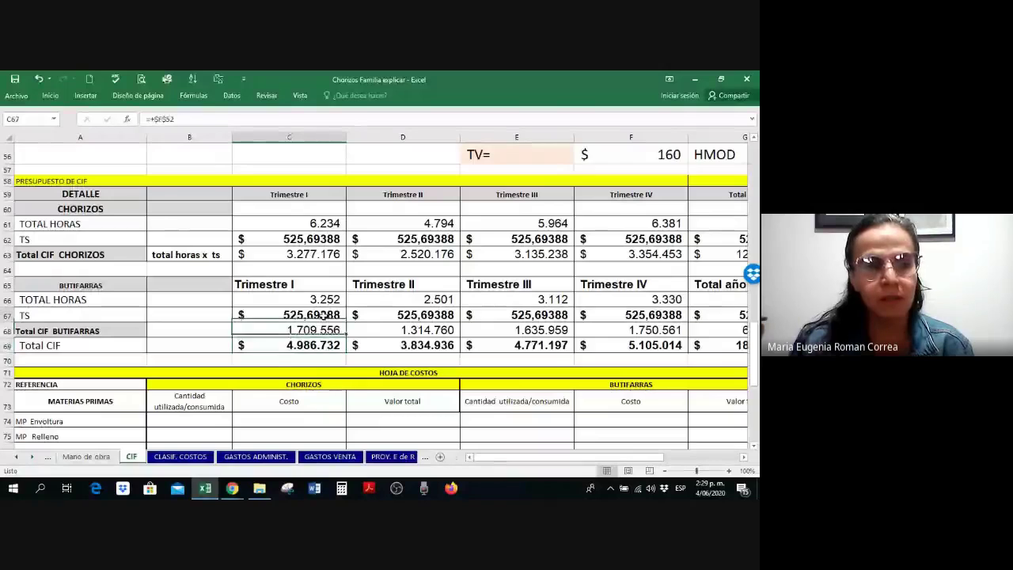
left_click(315, 333)
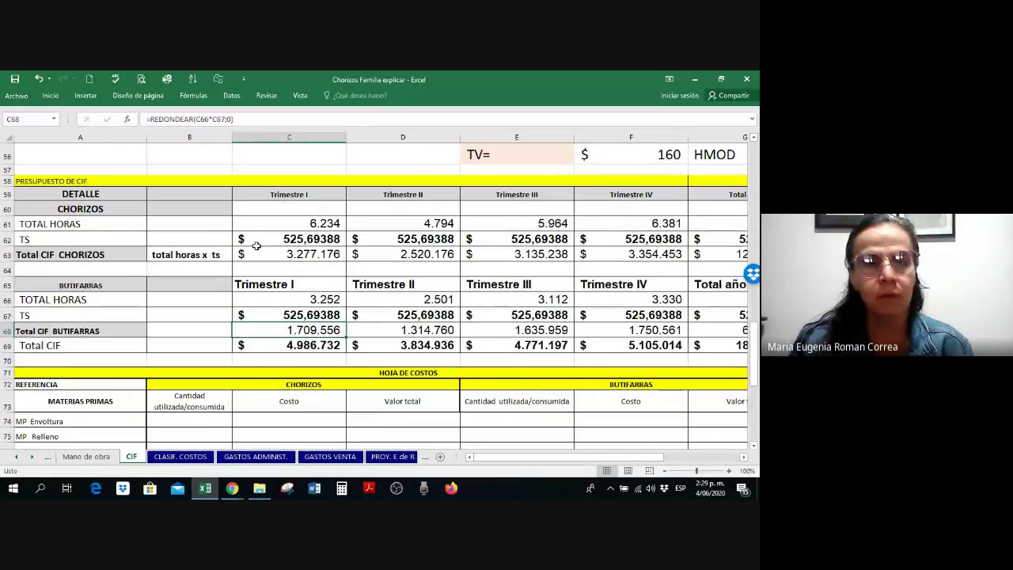
- Fill the Total CIF CHORIZOS row, C63:G63, and the Total CIF BUTIFARRAS row, C68:G68, with light orange
left_click_drag(260, 251, 716, 254)
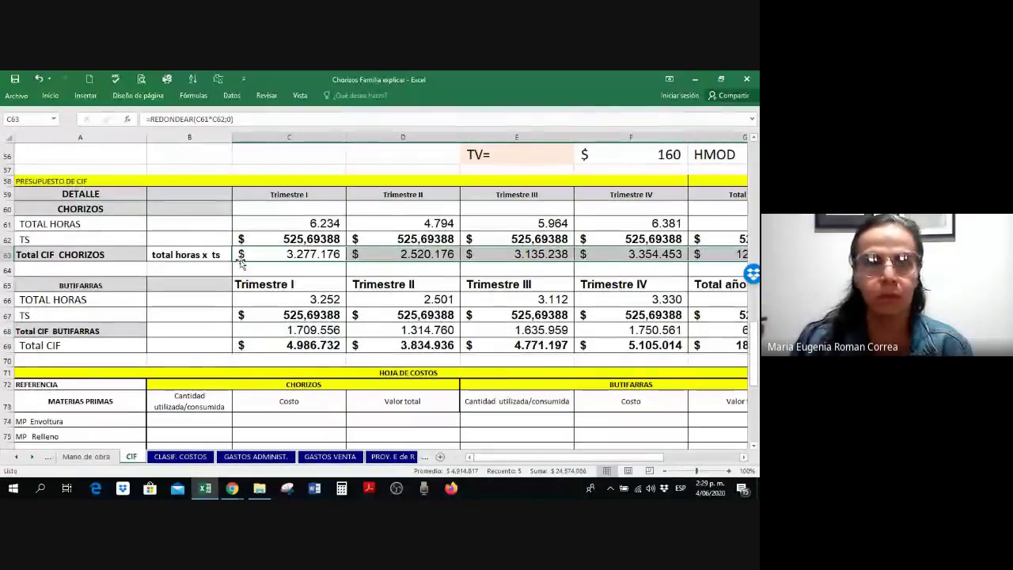
right_click(276, 255)
left_click(323, 219)
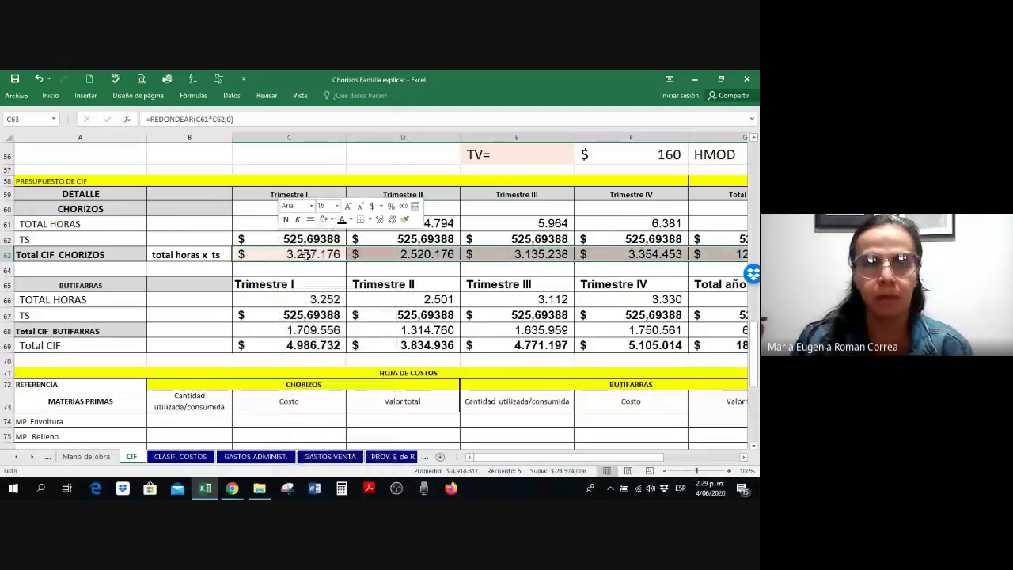
left_click_drag(255, 327, 704, 328)
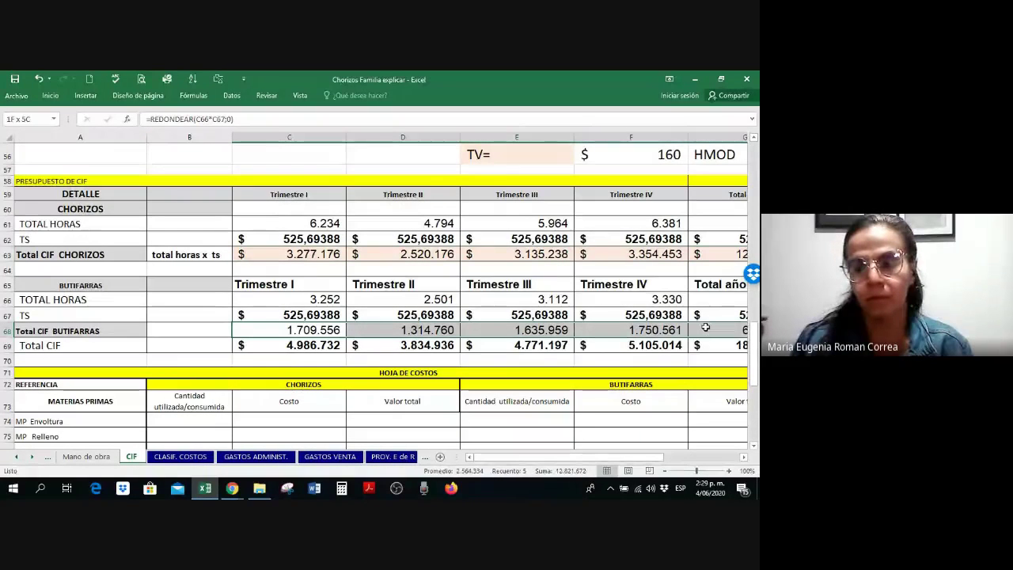
right_click(261, 331)
left_click(307, 359)
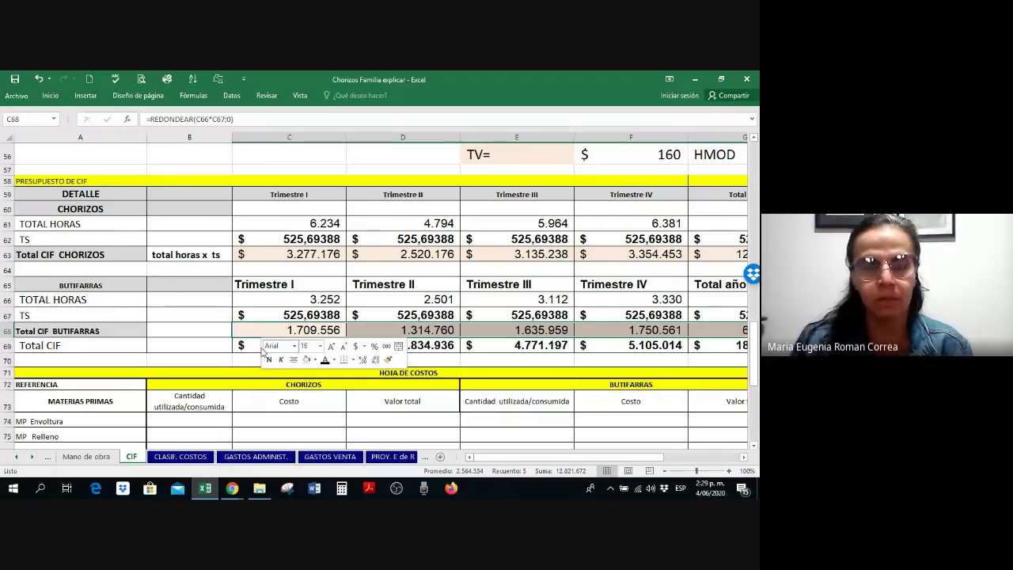
- Fill the Total CIF row, C69:G69, with dark blue
left_click(247, 346)
left_click_drag(247, 346, 727, 346)
right_click(601, 349)
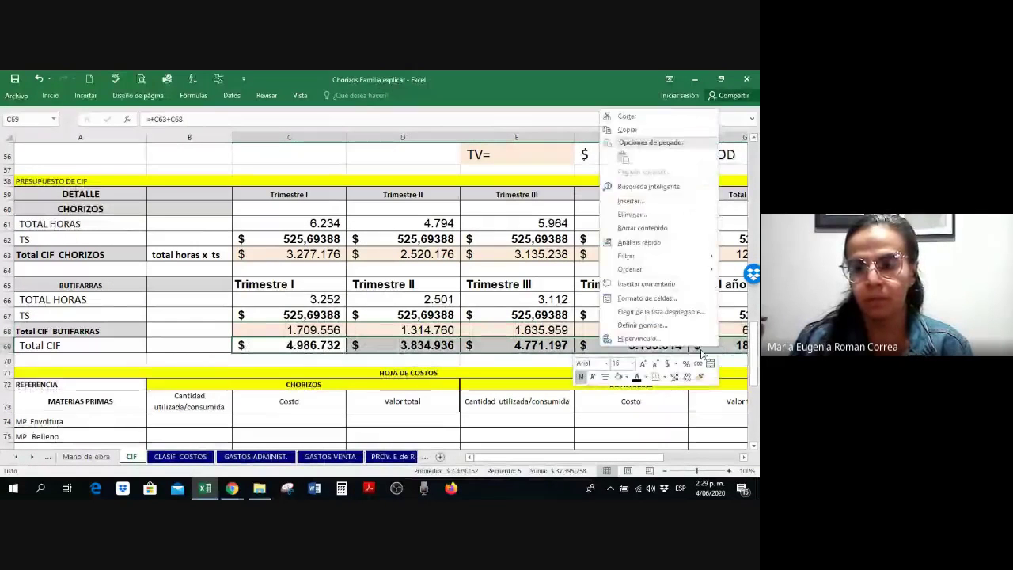
left_click(626, 377)
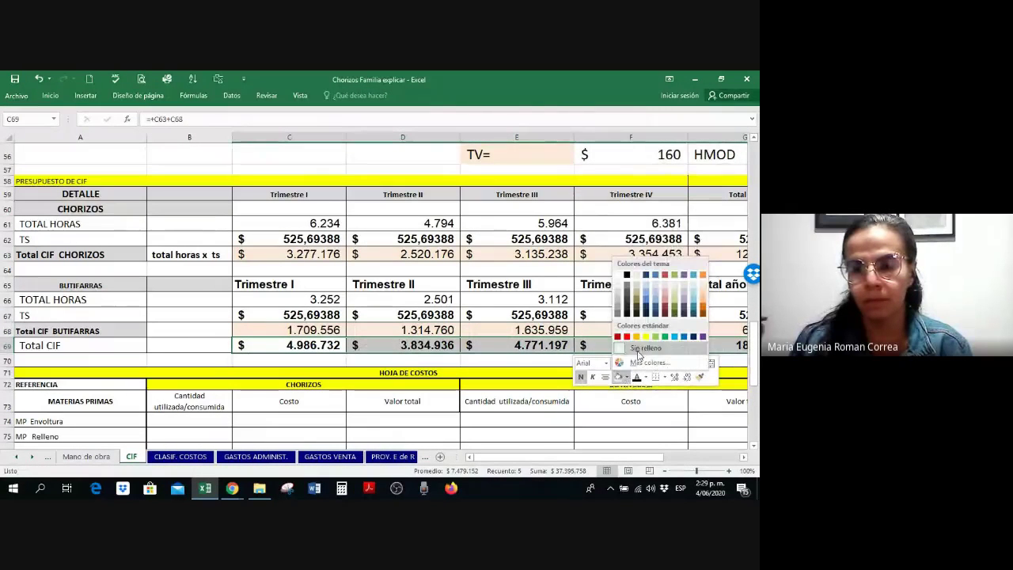
left_click(656, 303)
left_click(427, 342)
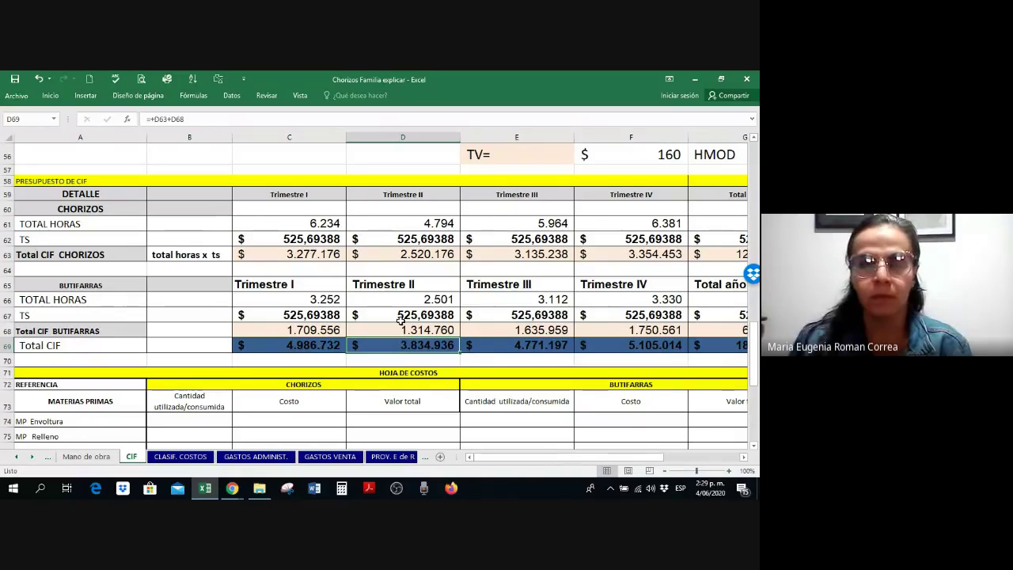
- Change the fill of the Total CIF row, C69:G69, to a light red theme color
left_click_drag(291, 346, 453, 354)
right_click(453, 354)
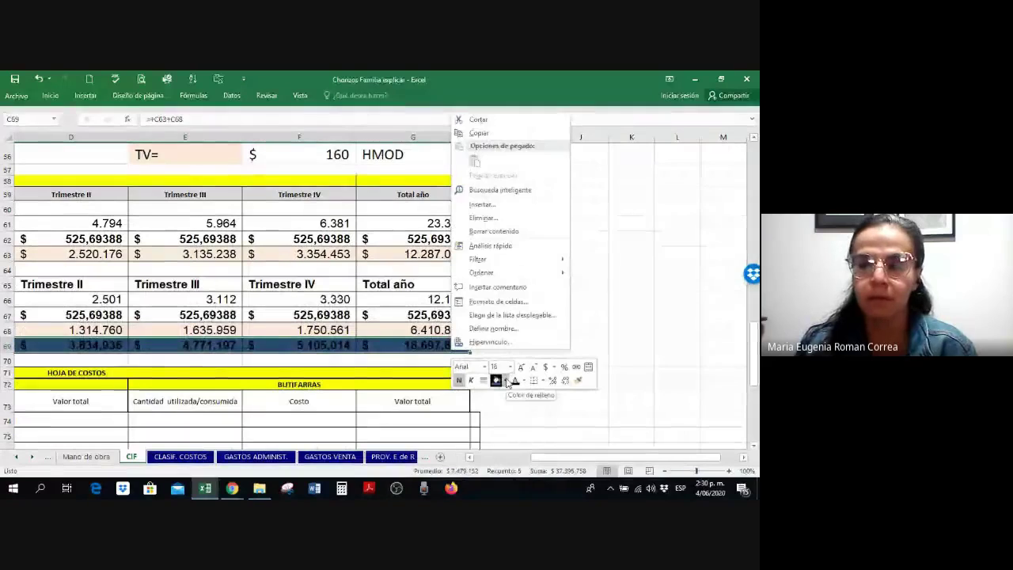
left_click(499, 382)
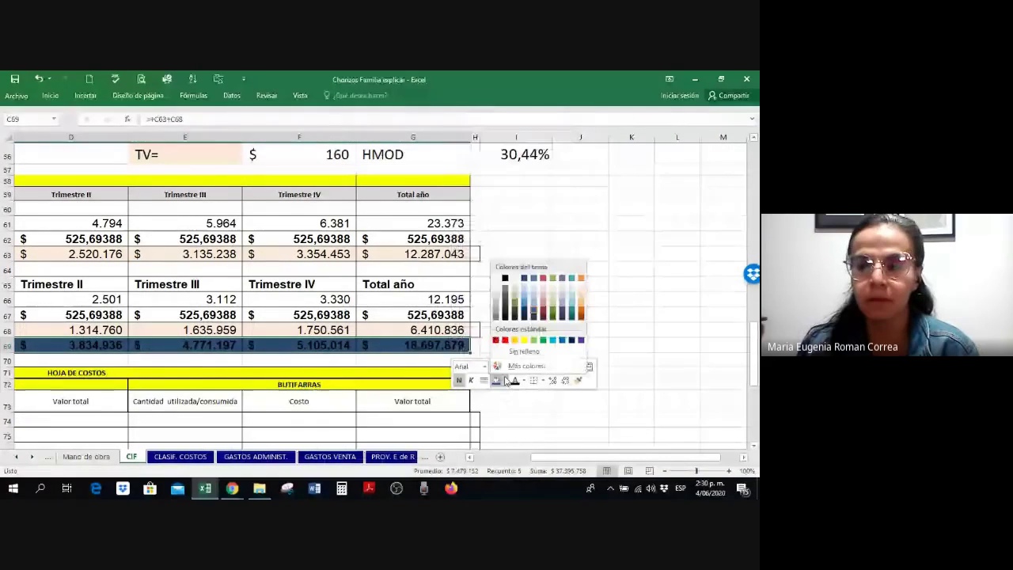
left_click(543, 309)
scroll(396, 316, "left", 3)
left_click(352, 420)
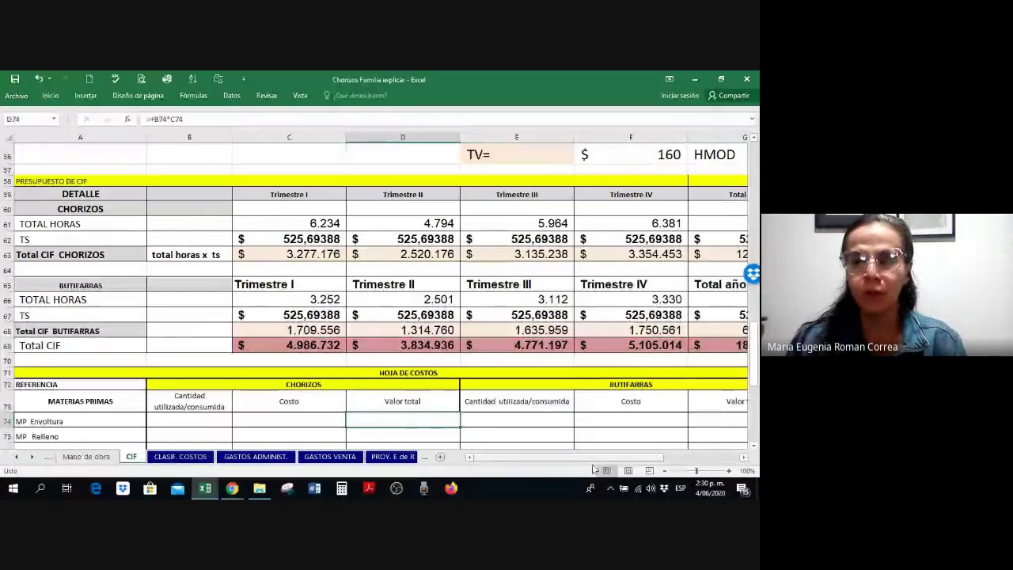
left_click(744, 457)
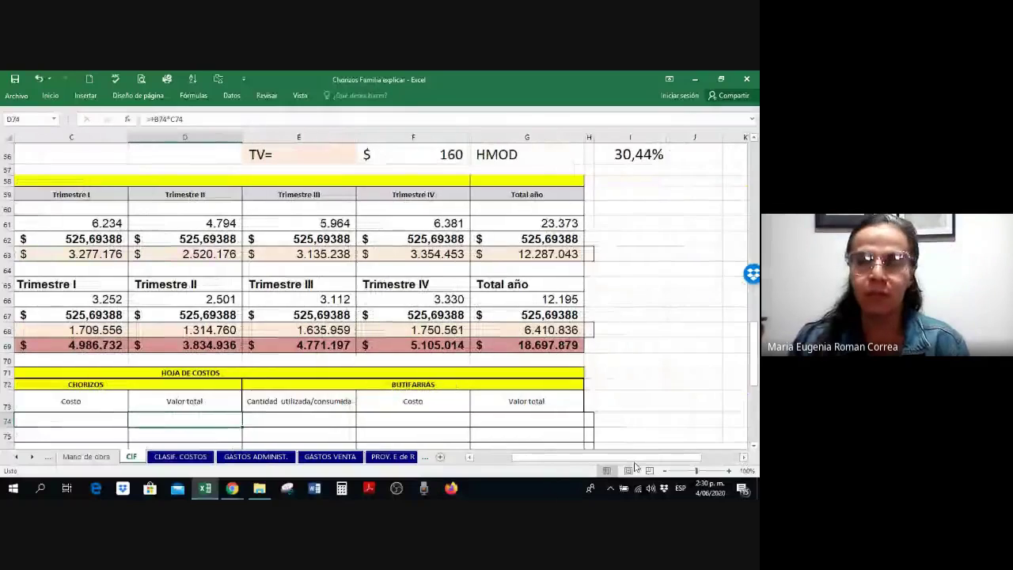
- Examine how Total CIF CHORIZOS in row 63 is calculated and check the TS rate formula in F52
left_click_drag(623, 458, 617, 463)
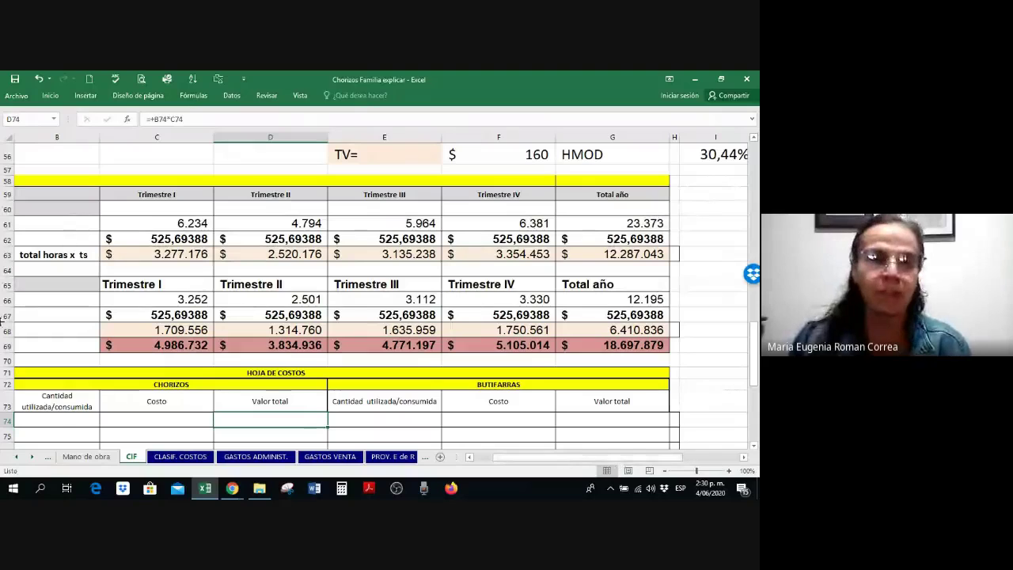
left_click(136, 250)
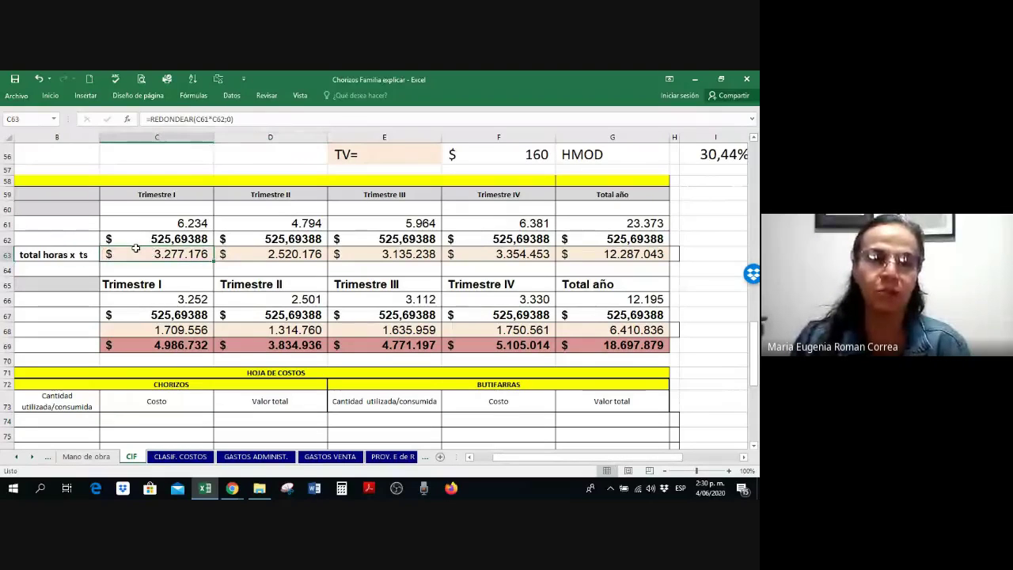
key("Left")
key("Left")
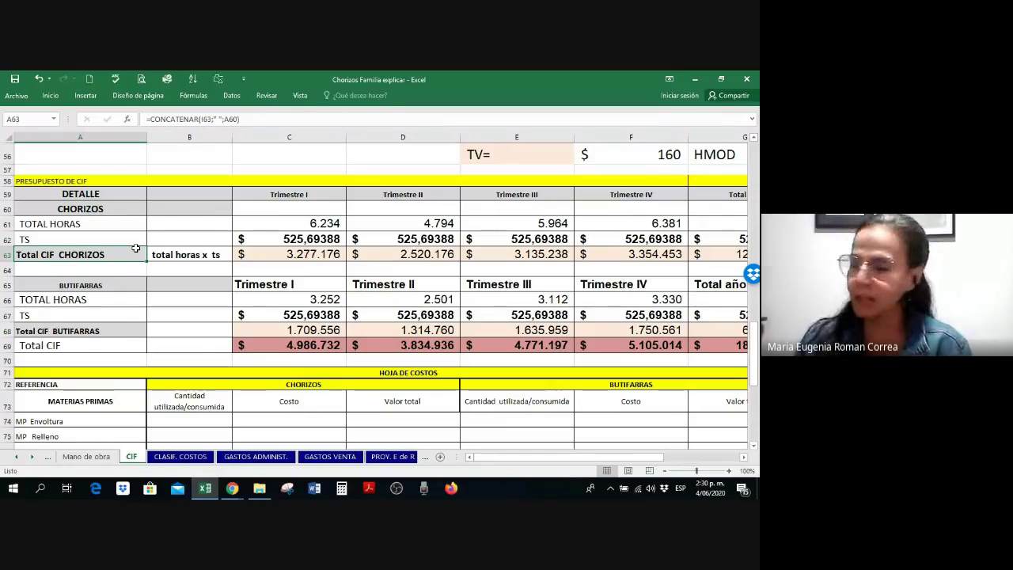
scroll(131, 250, "up", 3)
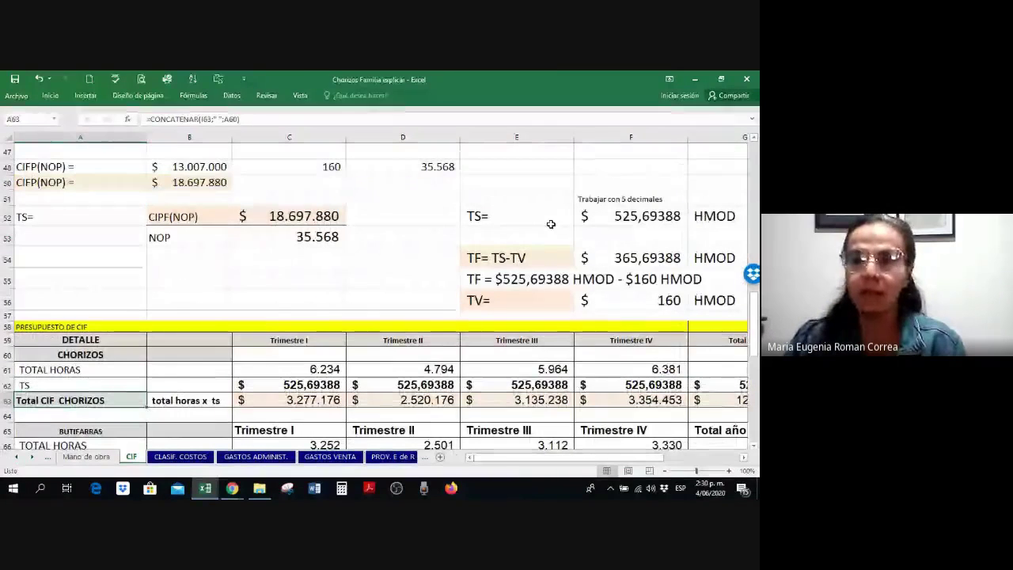
left_click(657, 220)
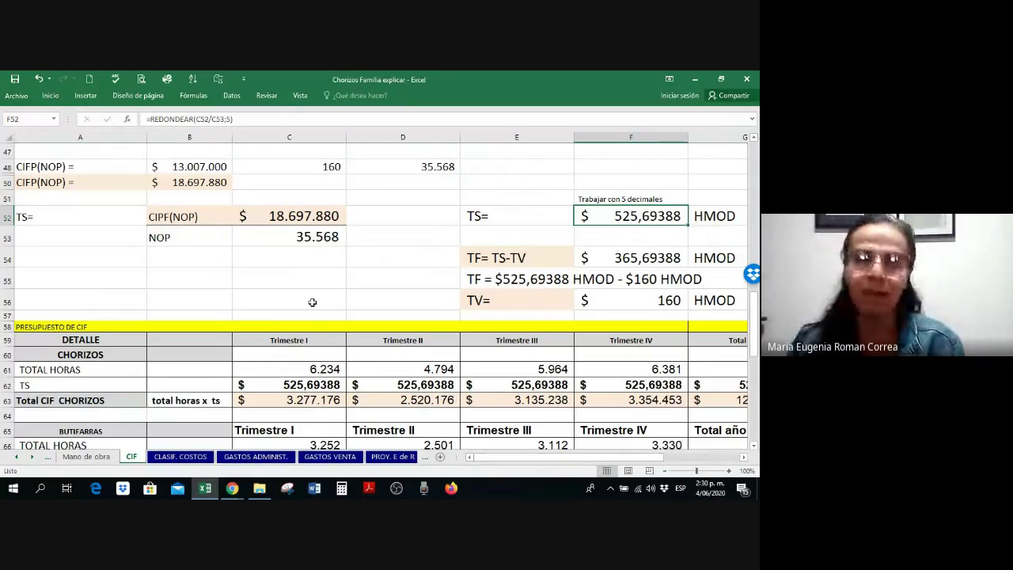
scroll(312, 303, "down", 1)
scroll(312, 303, "down", 1)
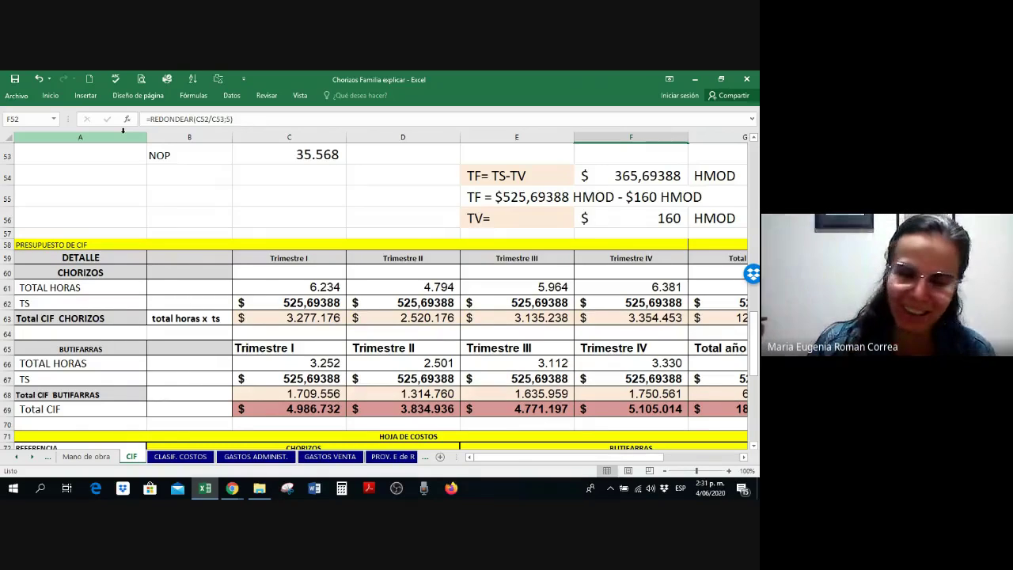
left_click(371, 315)
- Increase the font size of the chorizos block of the HOJA DE COSTOS table, A72:D83, to 20
scroll(393, 334, "down", 5)
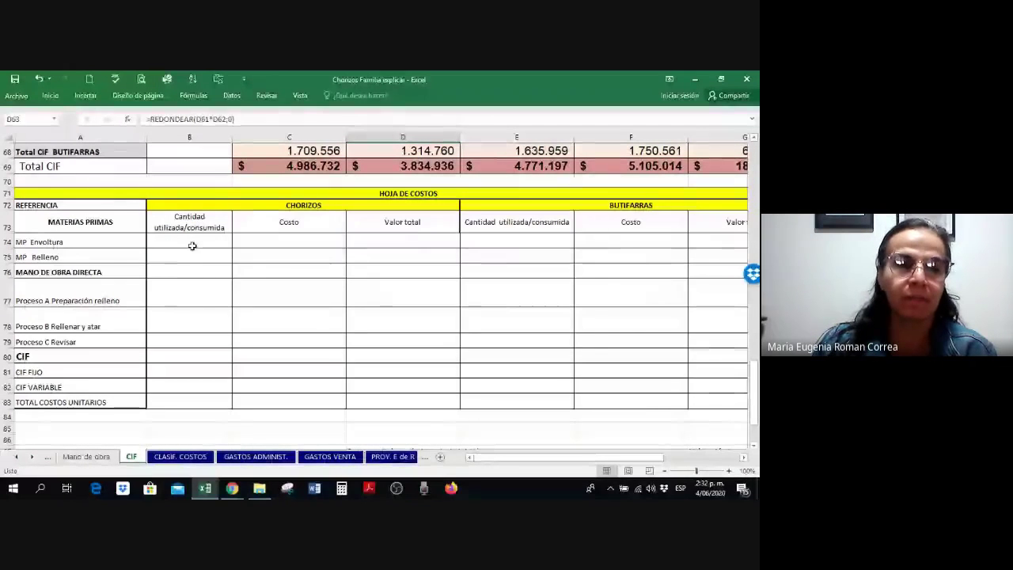
left_click(191, 243)
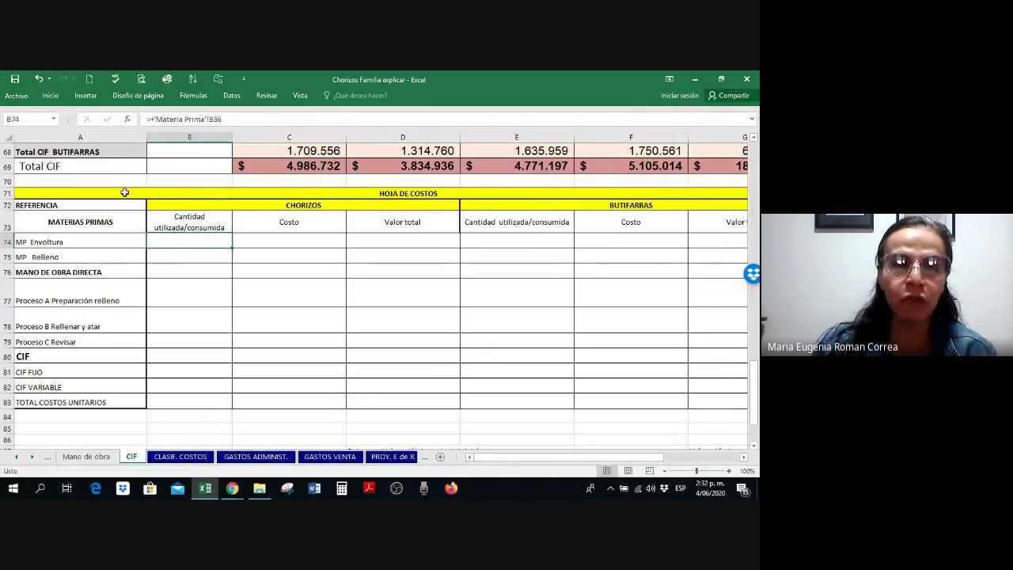
mouse_move(125, 192)
left_mouse_down()
mouse_move(400, 276)
mouse_move(385, 397)
mouse_move(412, 405)
mouse_move(190, 231)
mouse_move(72, 208)
mouse_move(79, 221)
left_mouse_up()
right_click(73, 235)
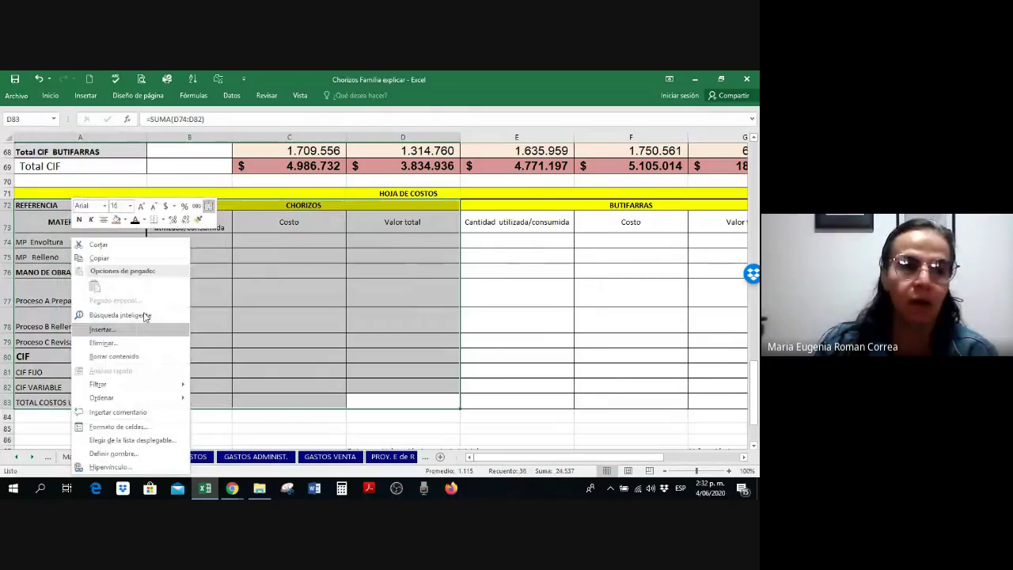
left_click(141, 207)
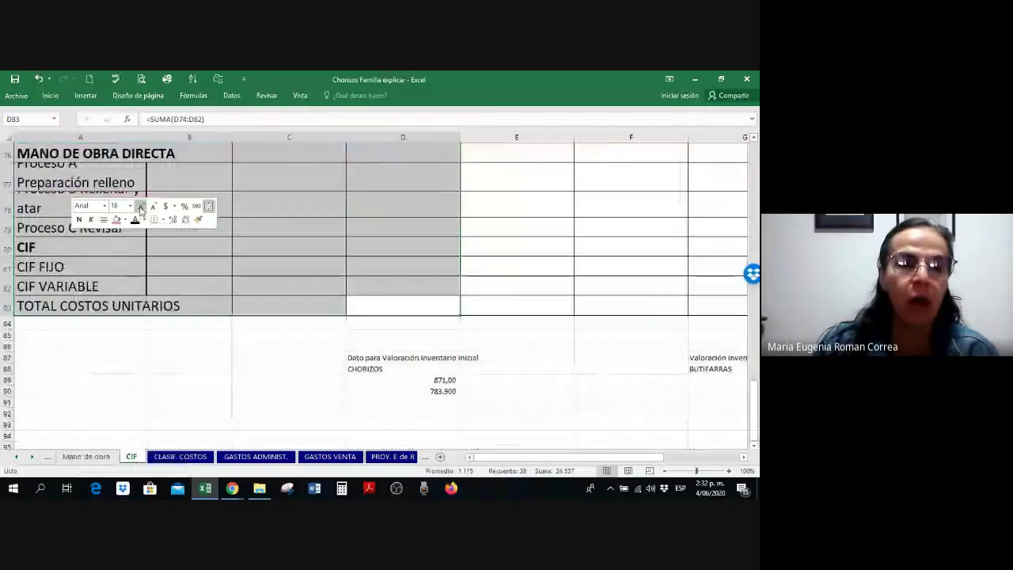
- Widen column A so the cost sheet's process names fit on one line
scroll(208, 238, "up", 2)
left_click(289, 295)
left_click_drag(149, 139, 202, 142)
left_click(238, 260)
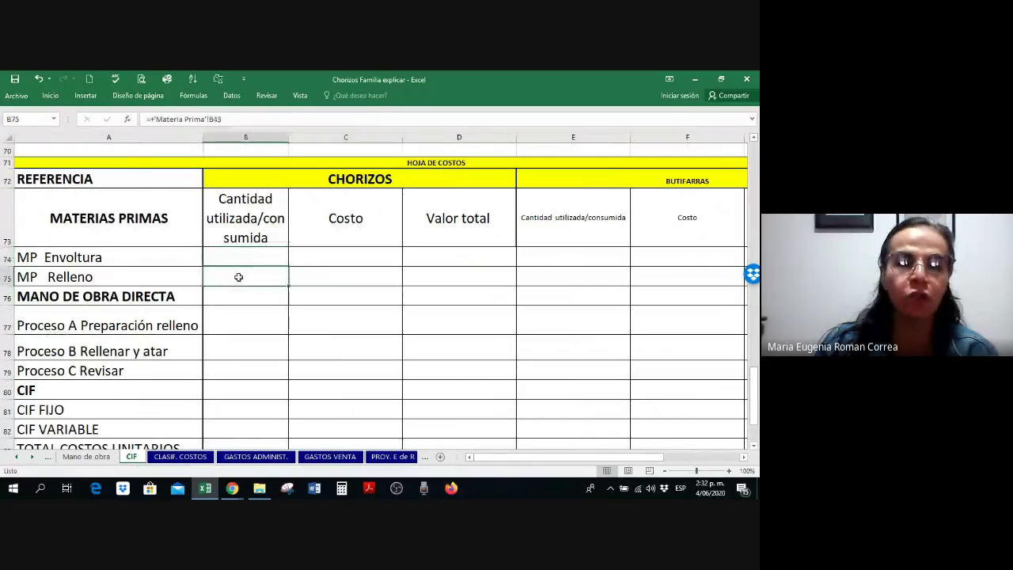
left_click(248, 275)
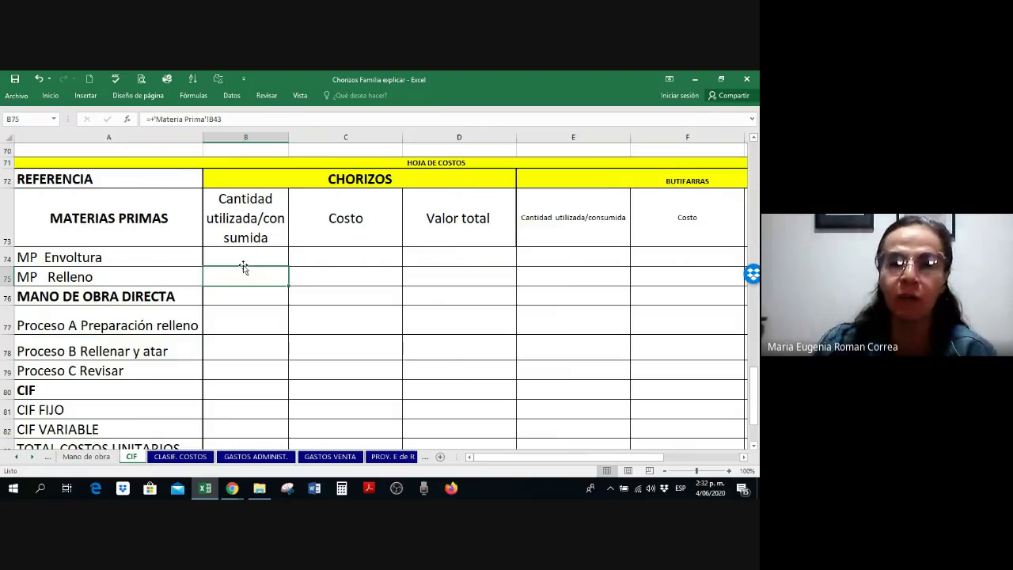
- Compare the annual Total CIF formula and amount in G69 with the CIPF(NOP) amount in B52:C52
scroll(503, 274, "up", 5)
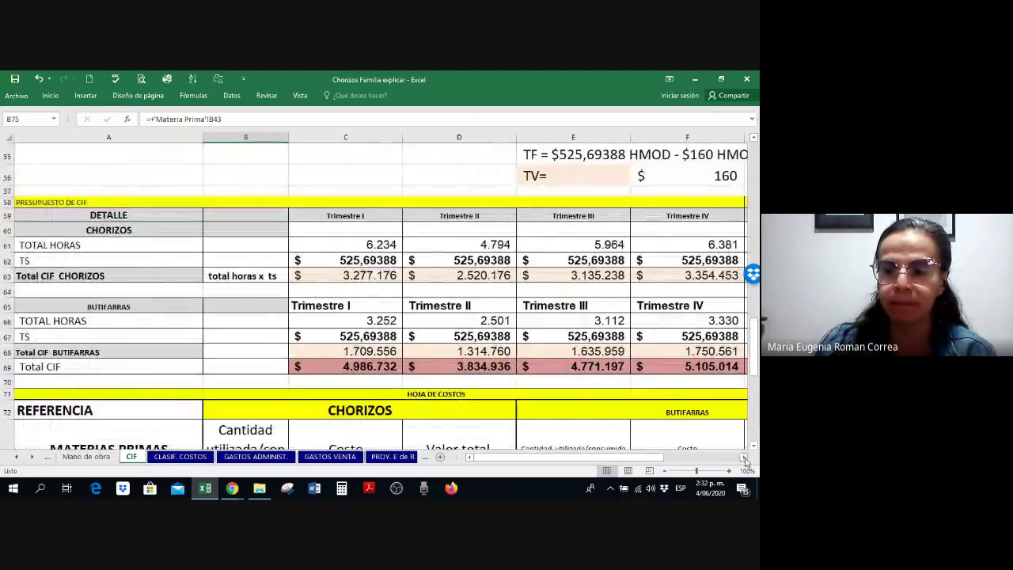
scroll(507, 300, "right", 3)
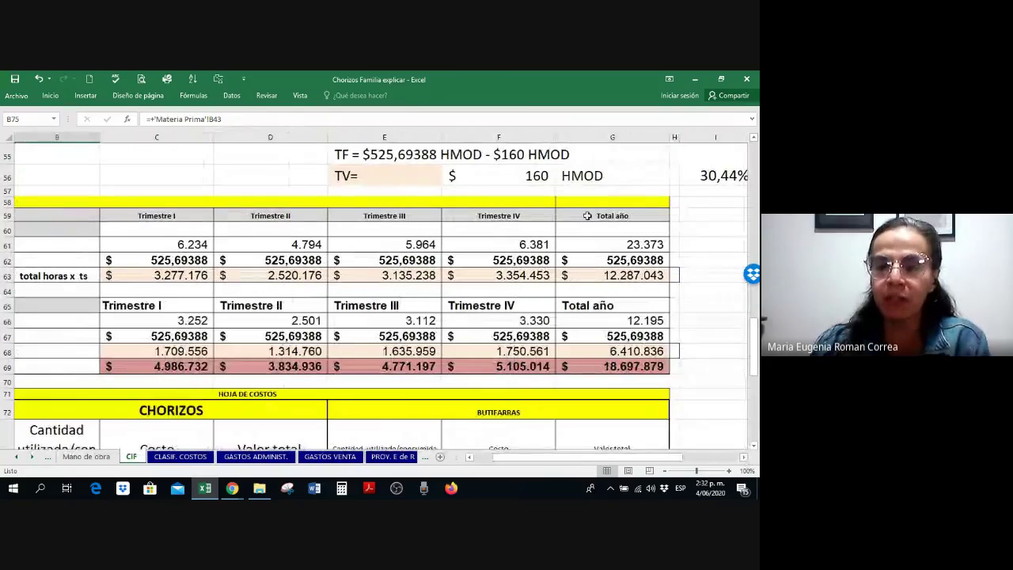
left_click(653, 364)
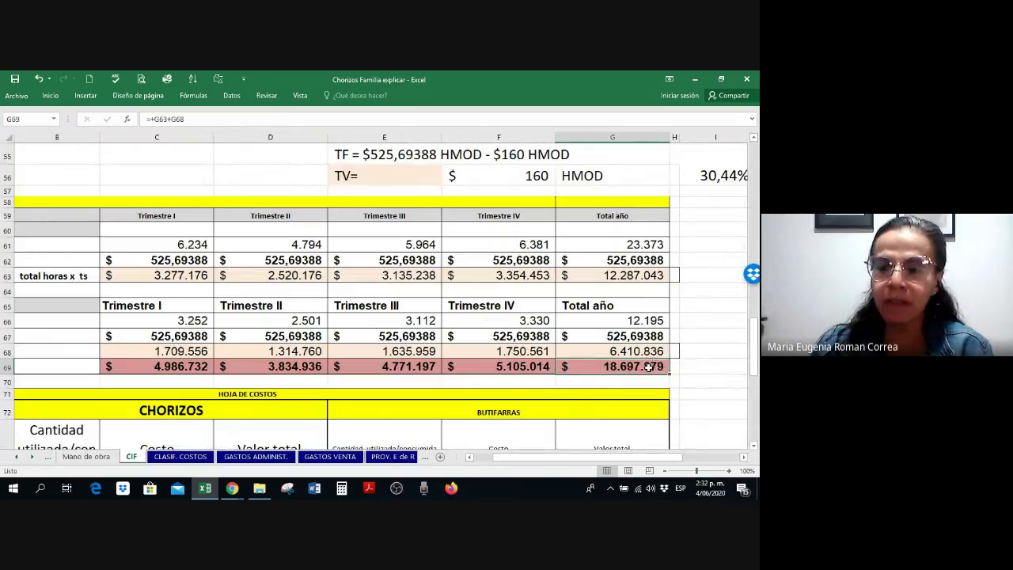
double_click(651, 366)
key("Return")
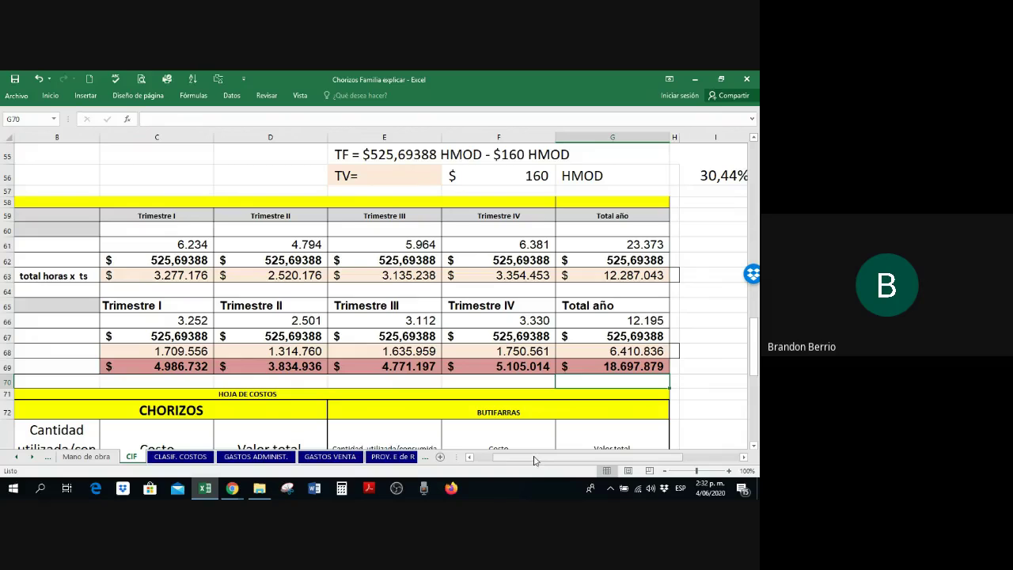
left_click_drag(534, 461, 465, 453)
scroll(226, 369, "up", 5)
left_click_drag(216, 378, 380, 377)
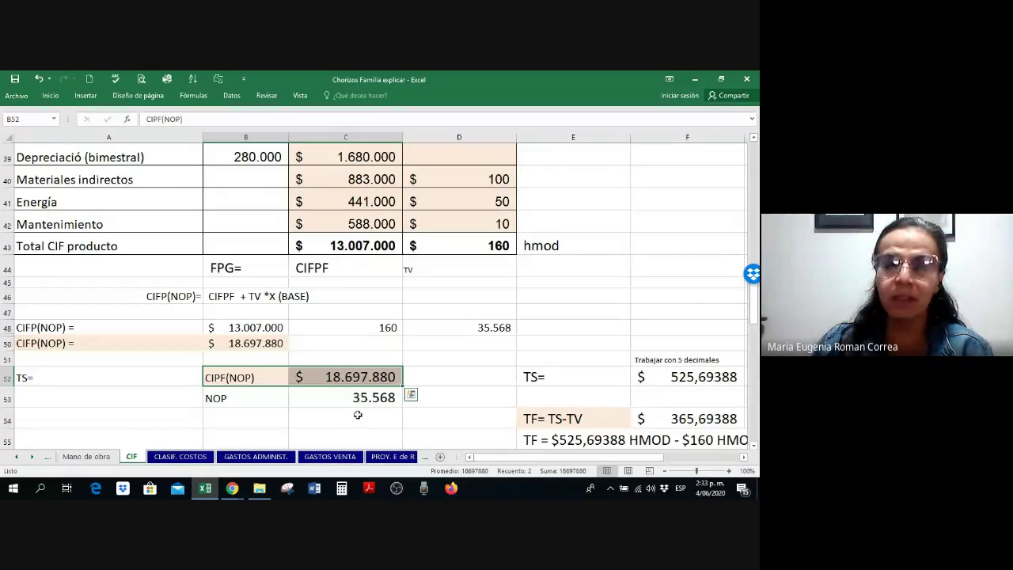
- Apply a black font color to the chorizos quantities and costs in B74:C79 of the cost sheet
scroll(360, 418, "down", 6)
scroll(362, 411, "down", 5)
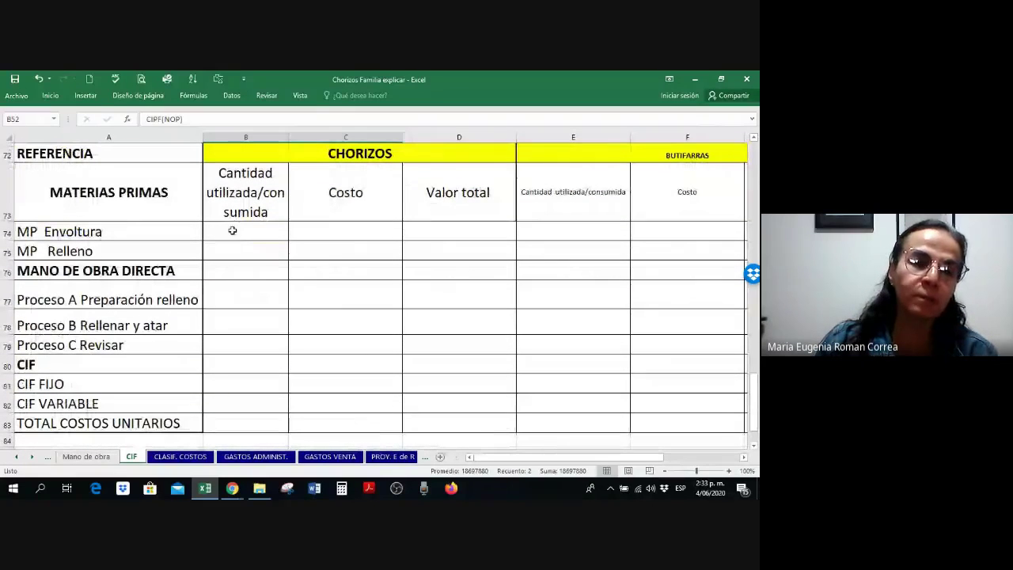
left_click(222, 229)
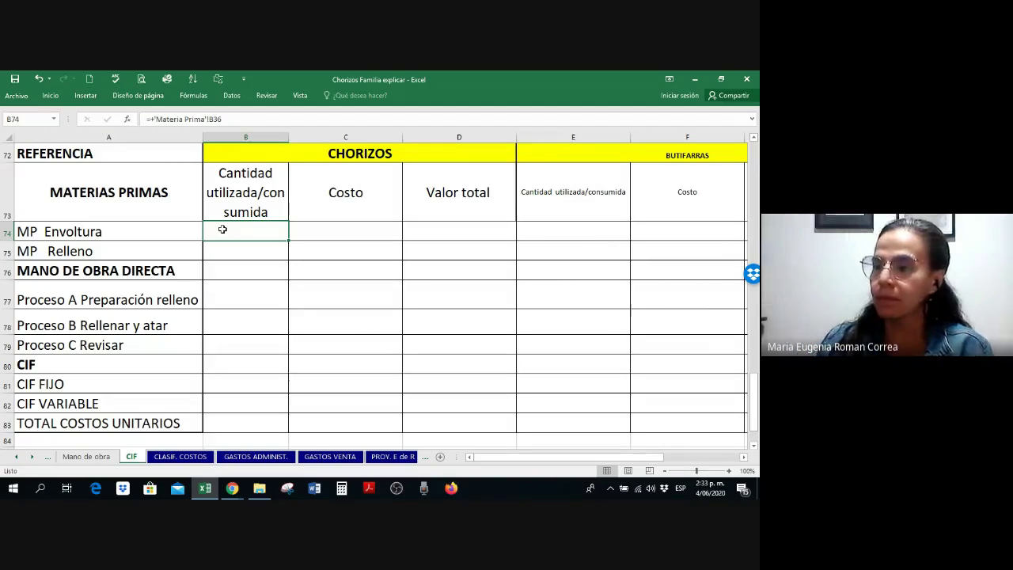
left_click_drag(257, 235, 333, 346)
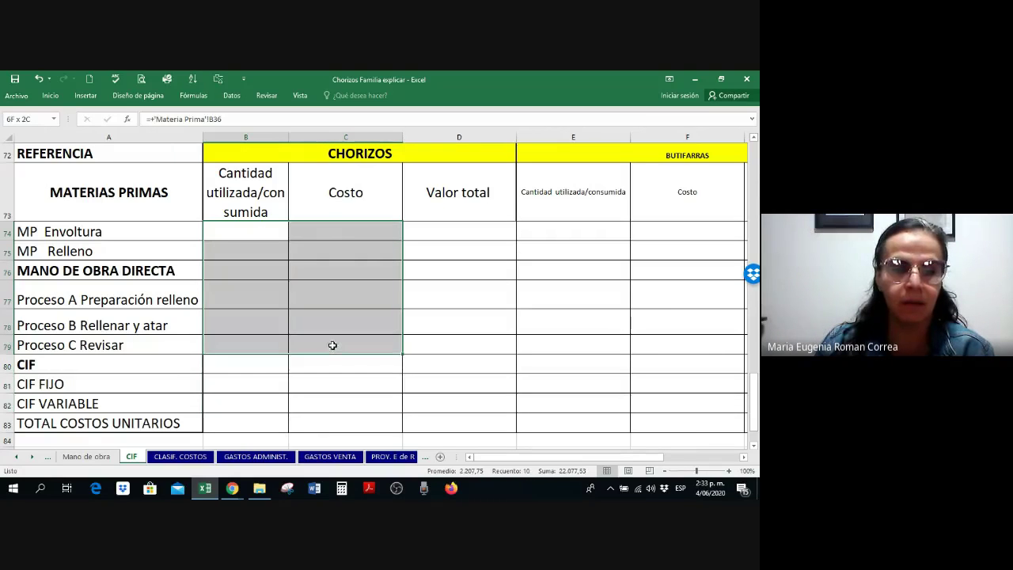
right_click(333, 346)
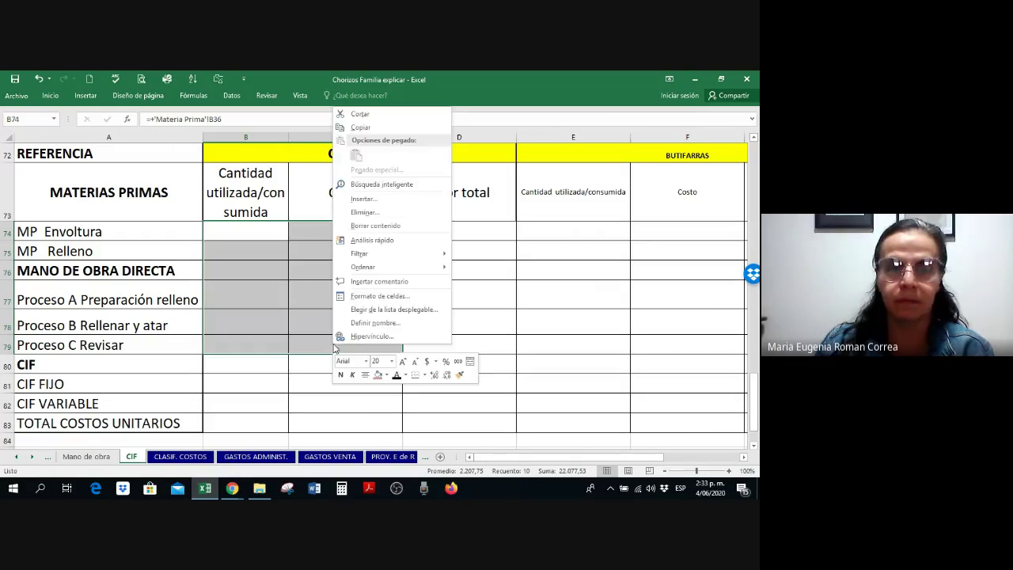
left_click(396, 376)
left_click(220, 300)
- Copy the format of the MP Envoltura quantity in B74 onto the MP Relleno quantity in B75
left_click(229, 250)
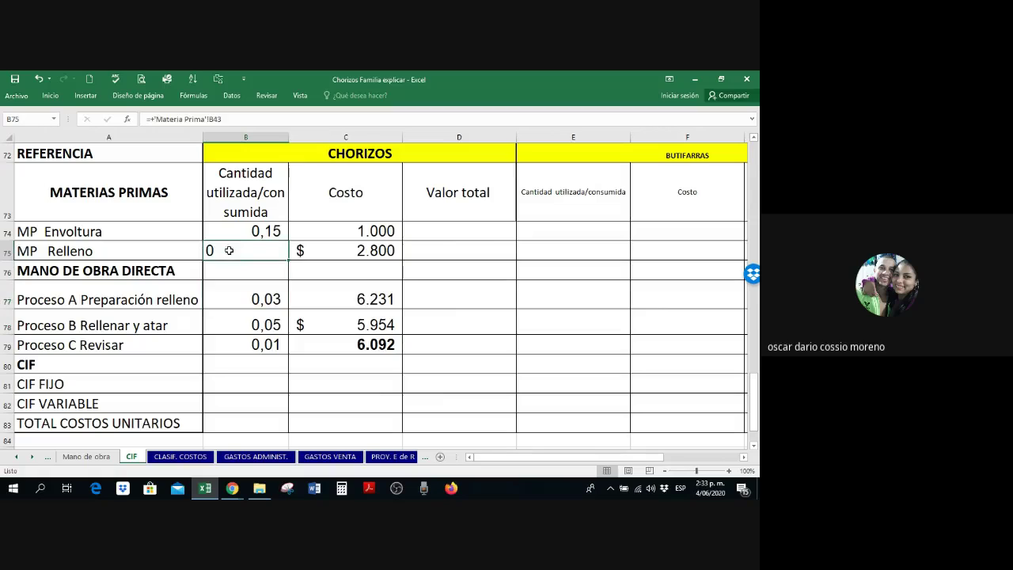
left_click(53, 95)
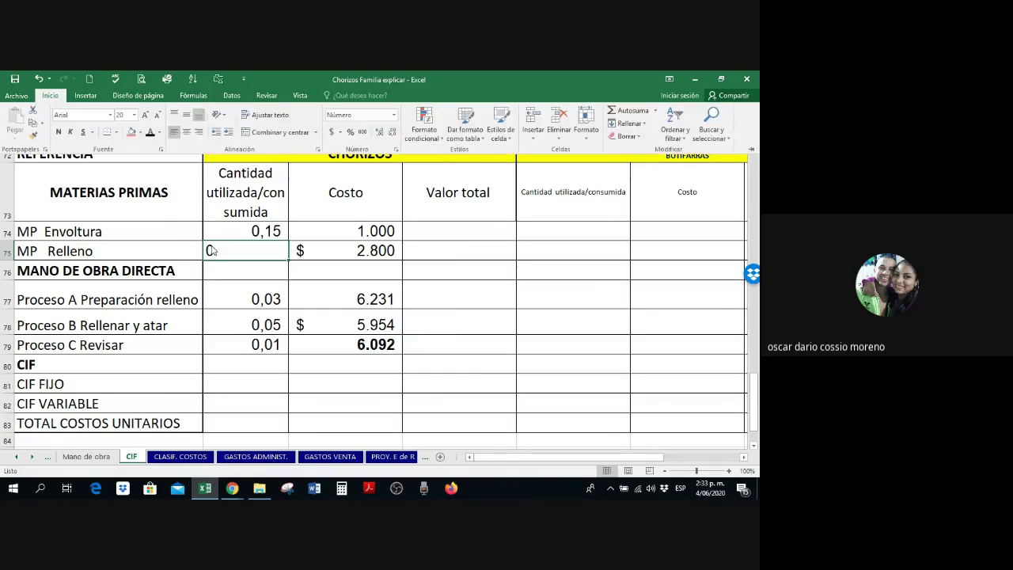
left_click(240, 228)
right_click(241, 230)
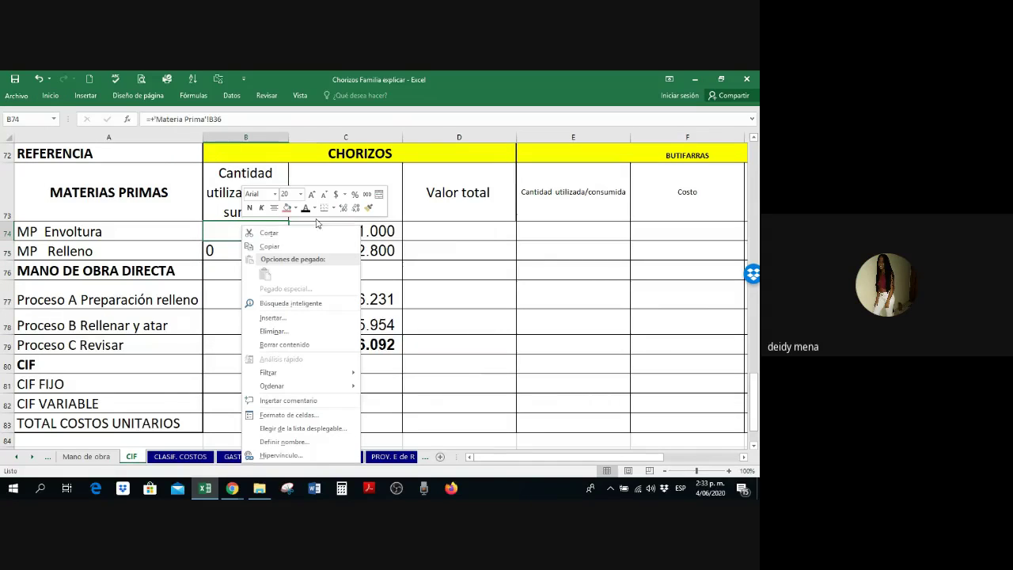
left_click(368, 207)
left_click(272, 252)
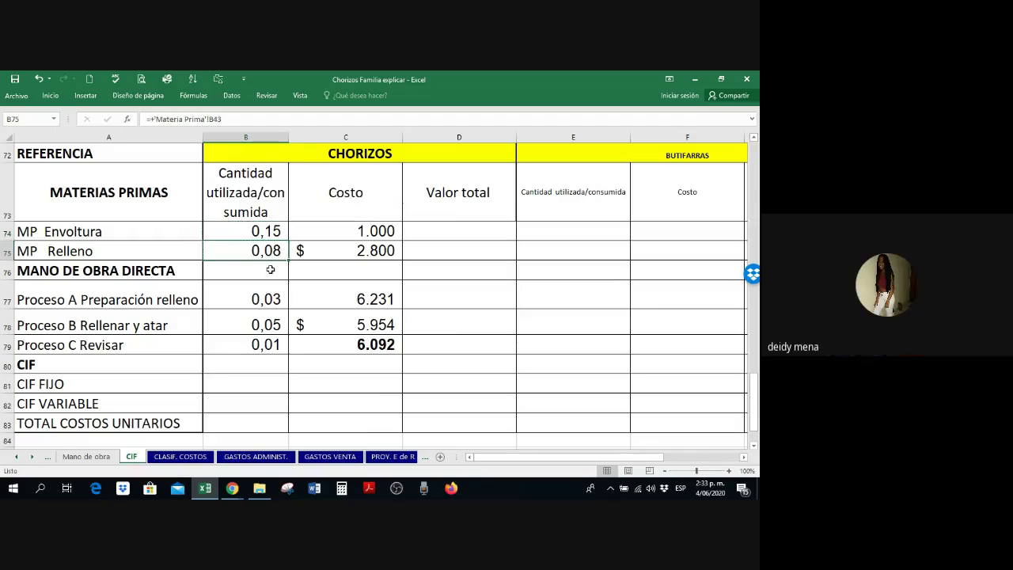
- Apply the dollar accounting format to the chorizos raw material costs in C74 and C75
left_click(268, 282)
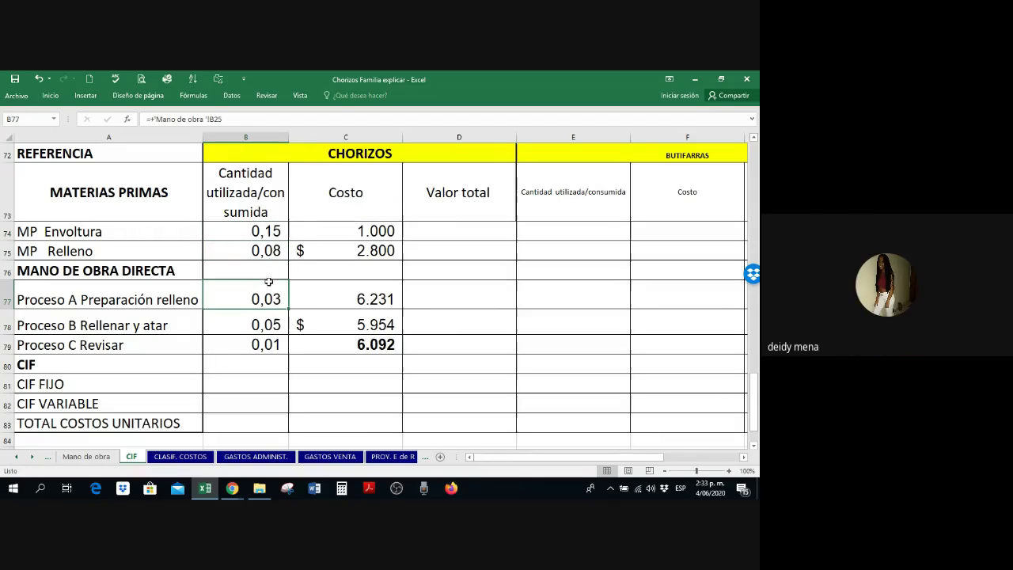
left_click(278, 235)
left_click(357, 235)
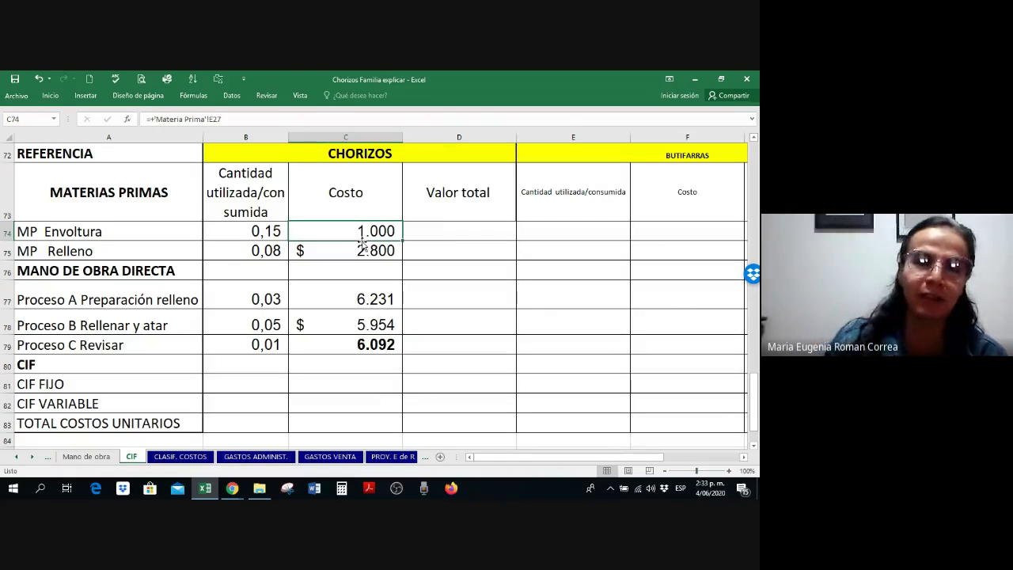
right_click(357, 249)
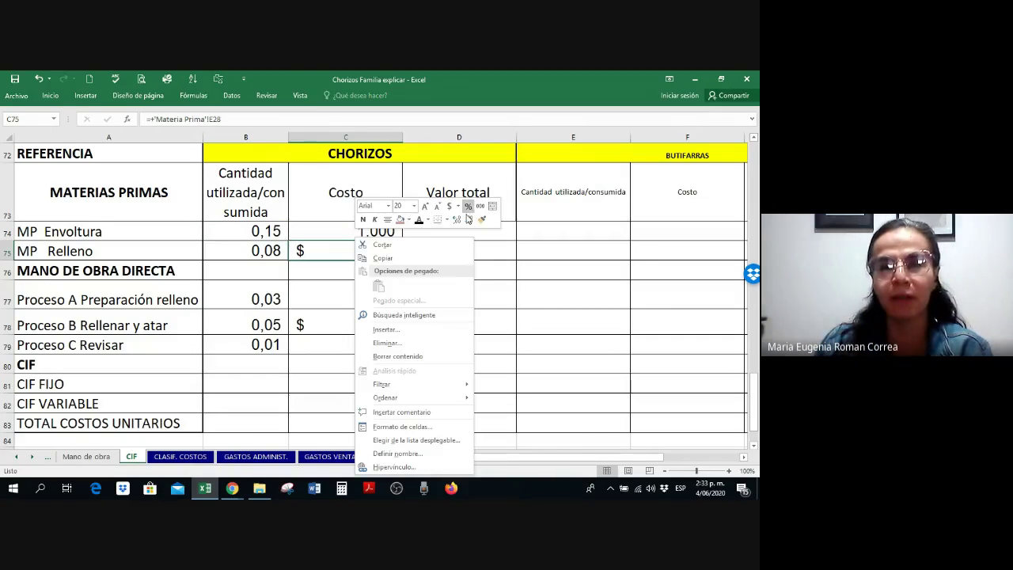
left_click(451, 208)
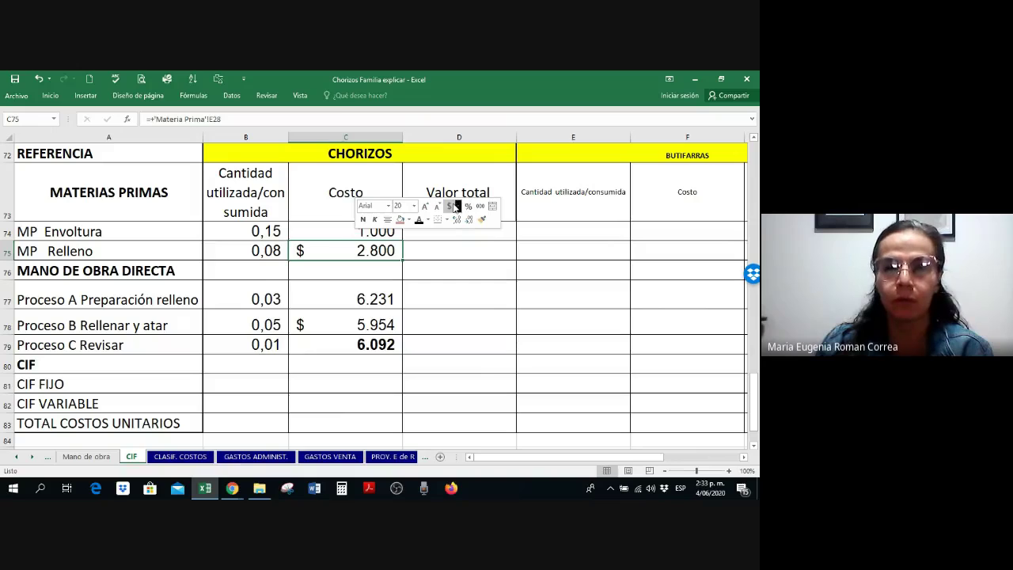
right_click(343, 253)
left_click(436, 206)
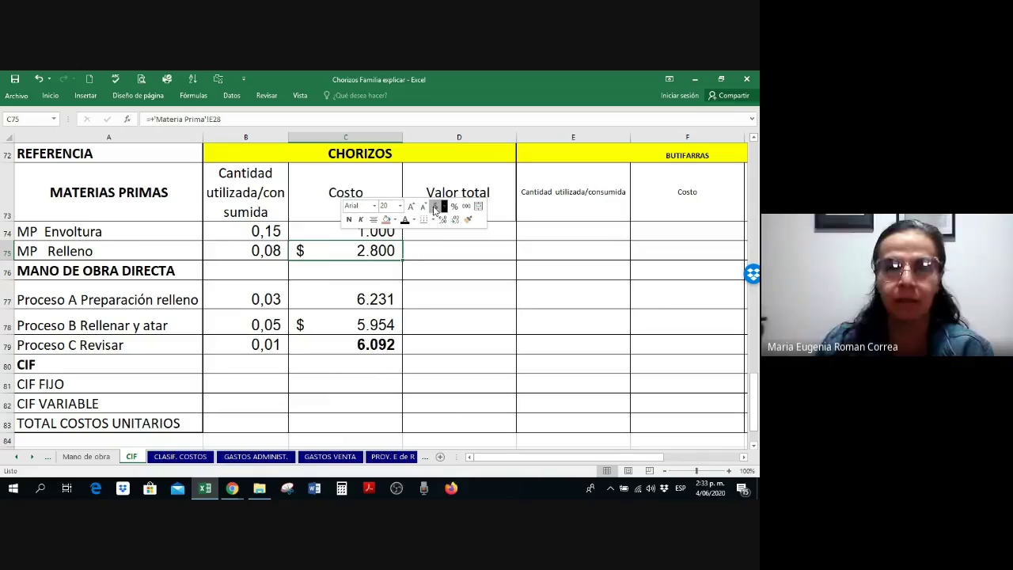
right_click(379, 230)
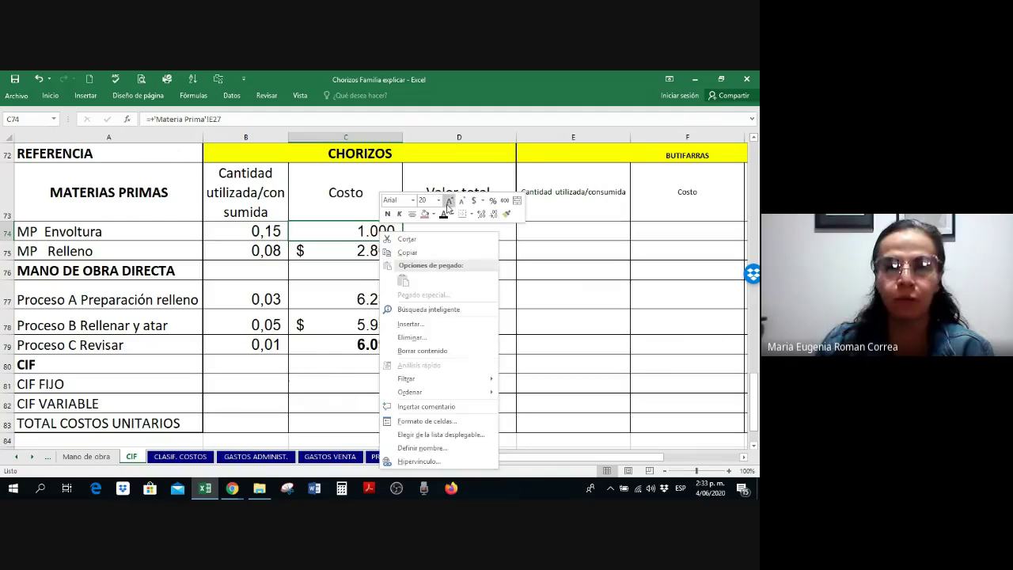
left_click(480, 204)
- Apply the dollar accounting format to the chorizos direct labor costs in C77:C79
left_click_drag(353, 292, 349, 345)
right_click(358, 302)
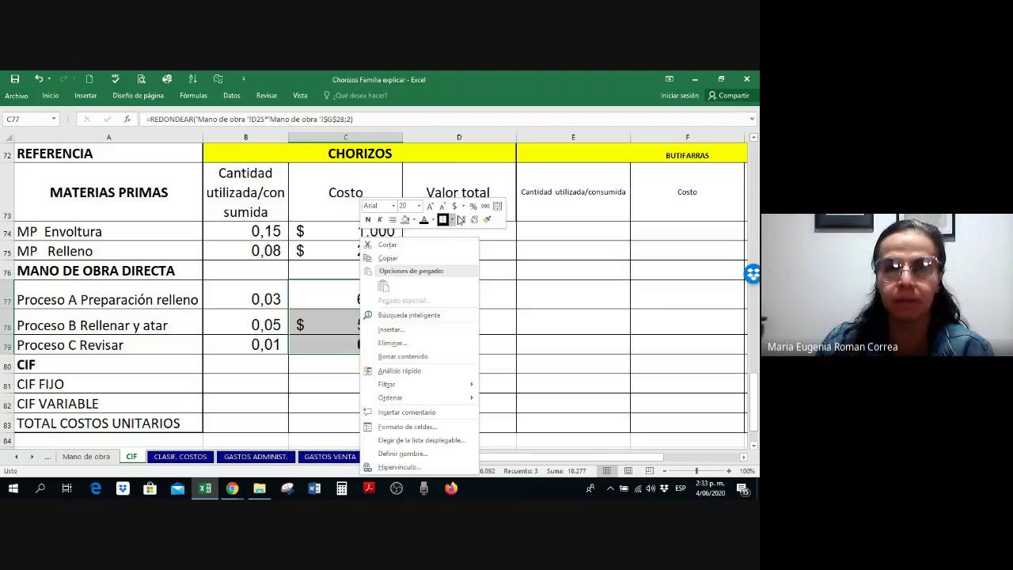
left_click(461, 206)
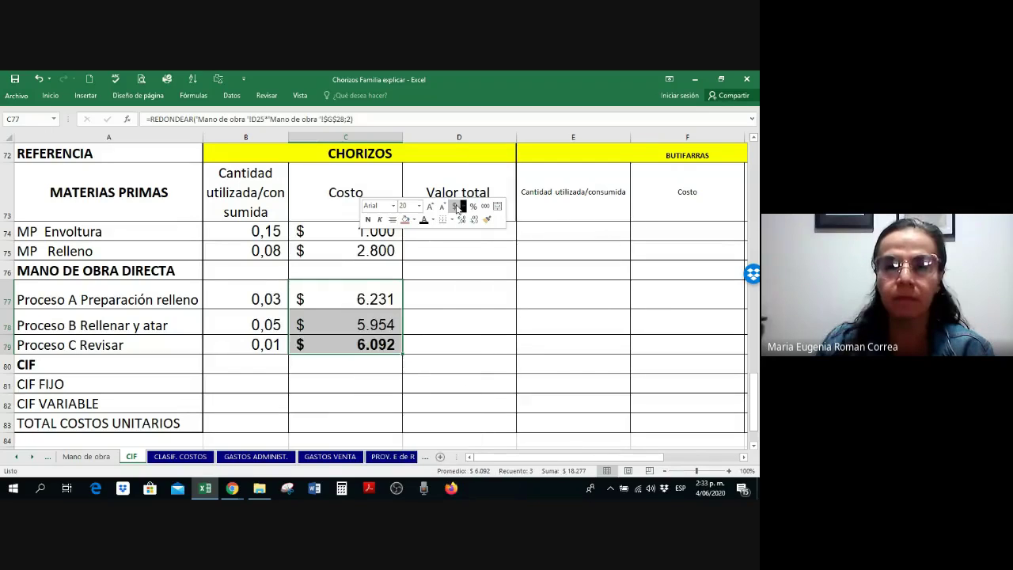
- Review the MP Envoltura quantity and cost for chorizos in B74:C74
left_click(233, 230)
left_click_drag(234, 230, 324, 229)
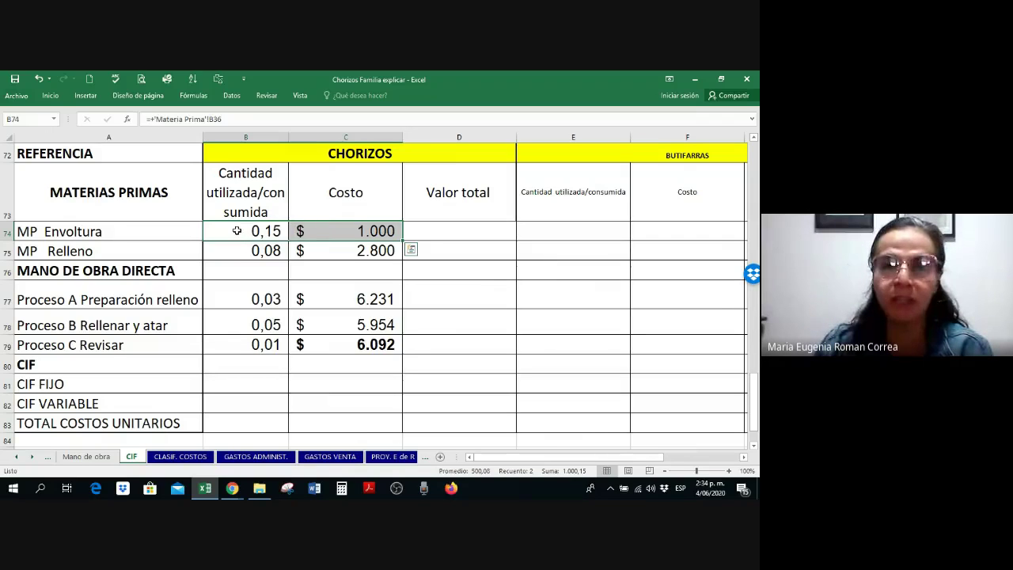
left_click_drag(240, 229, 342, 231)
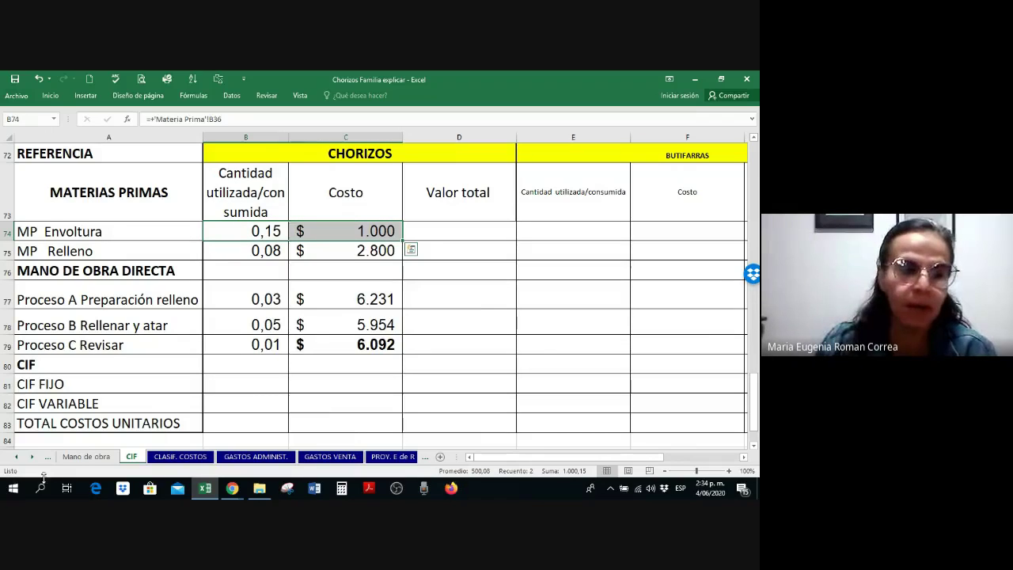
- Open the Materia Prima sheet and change its page break preview to the Normal view
left_click(18, 458)
left_click(21, 461)
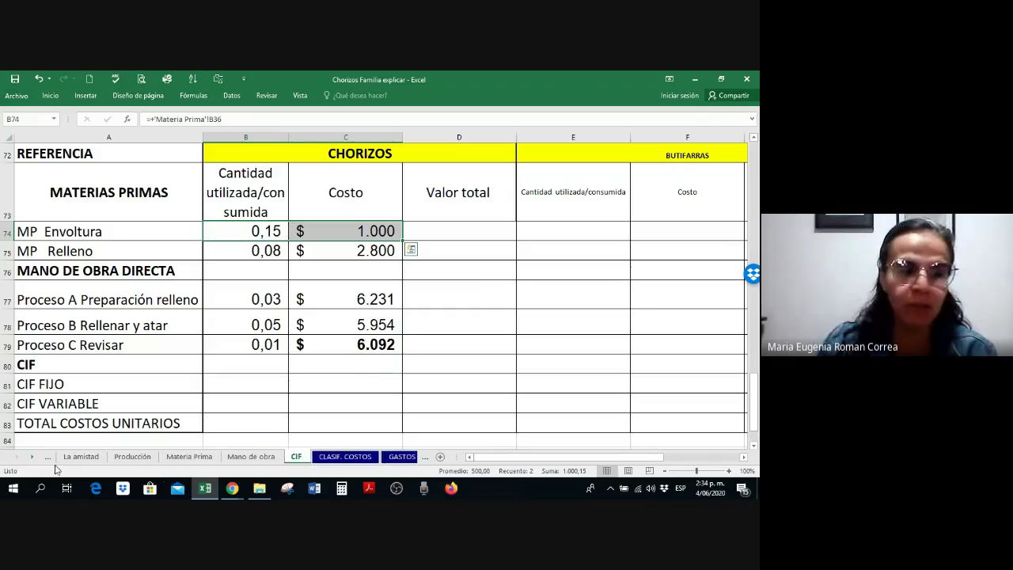
left_click(181, 462)
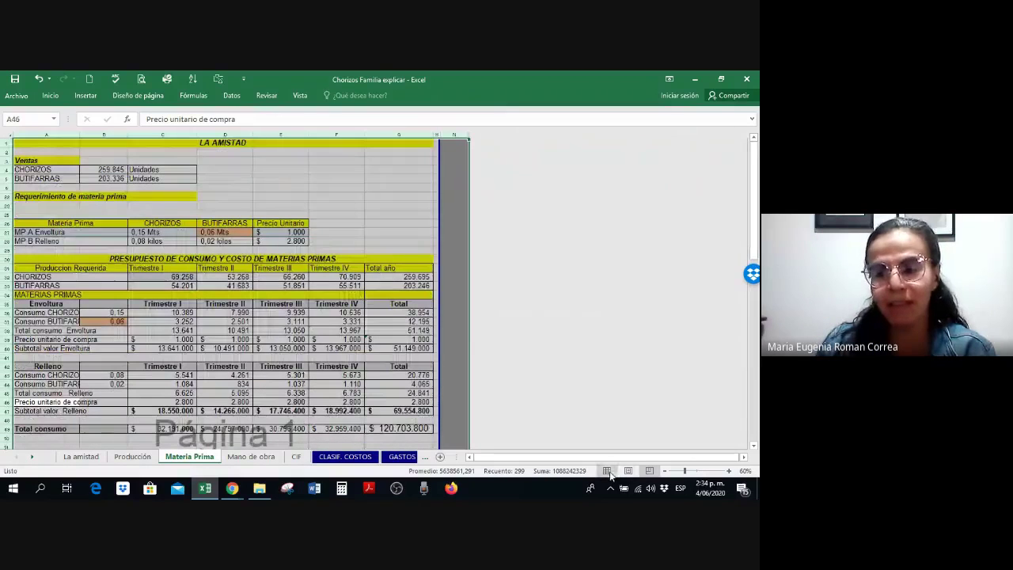
left_click(608, 471)
left_click(246, 344)
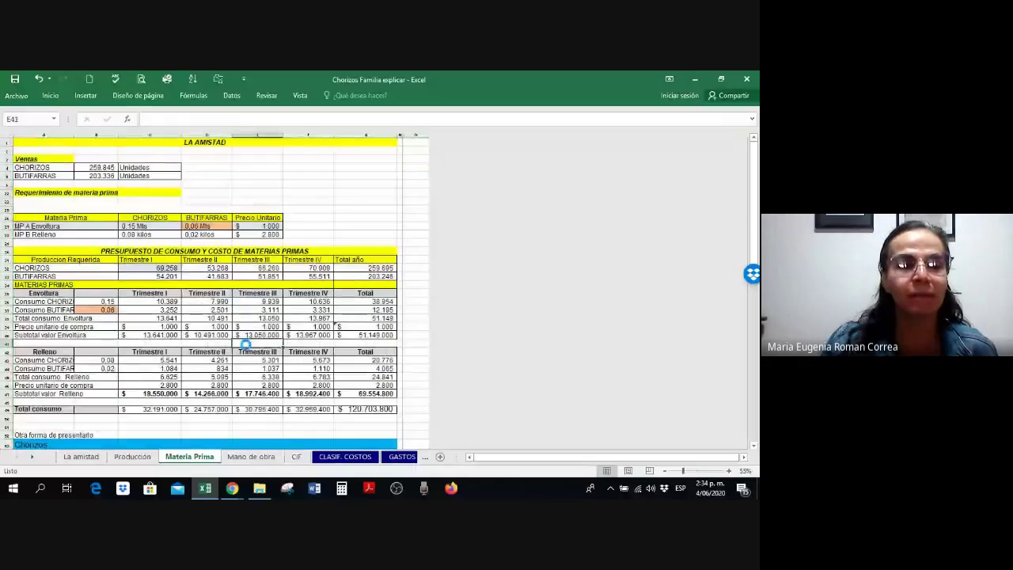
- Examine the MP A Envoltura and MP B Relleno requirements and unit prices in the Requerimiento de materia prima table
scroll(247, 345, "up", 3)
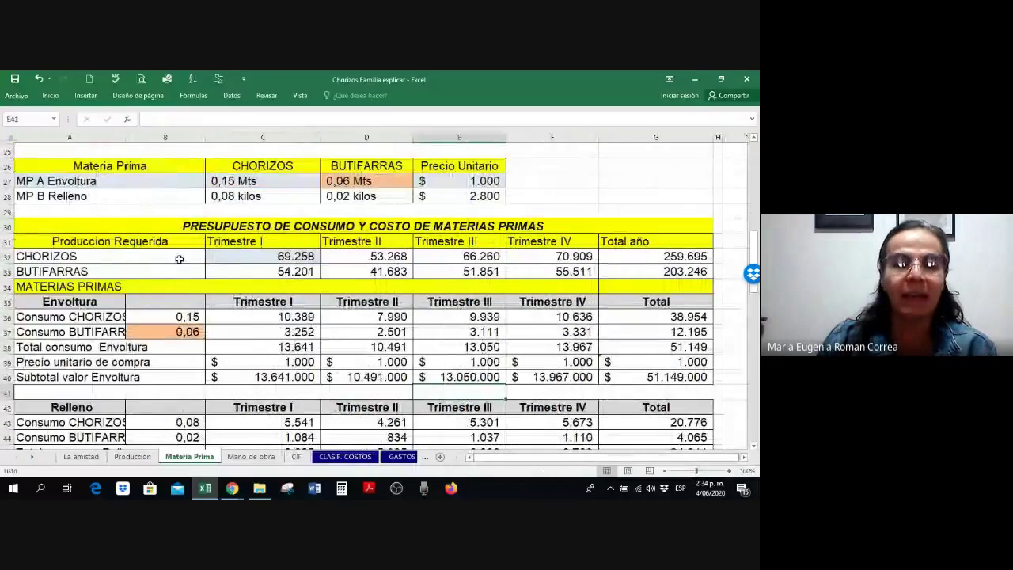
scroll(182, 260, "up", 1)
left_click(215, 228)
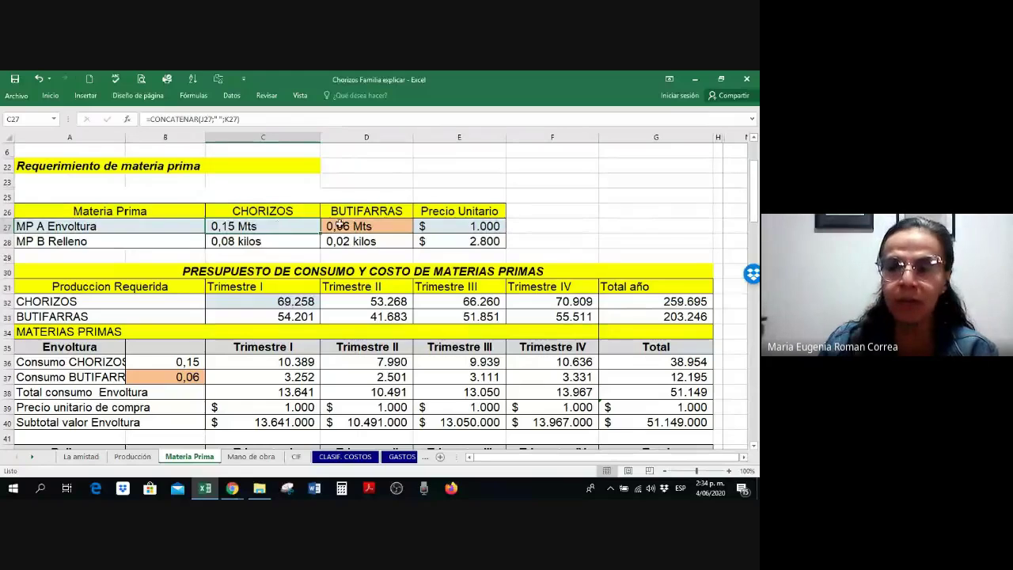
left_click(448, 227)
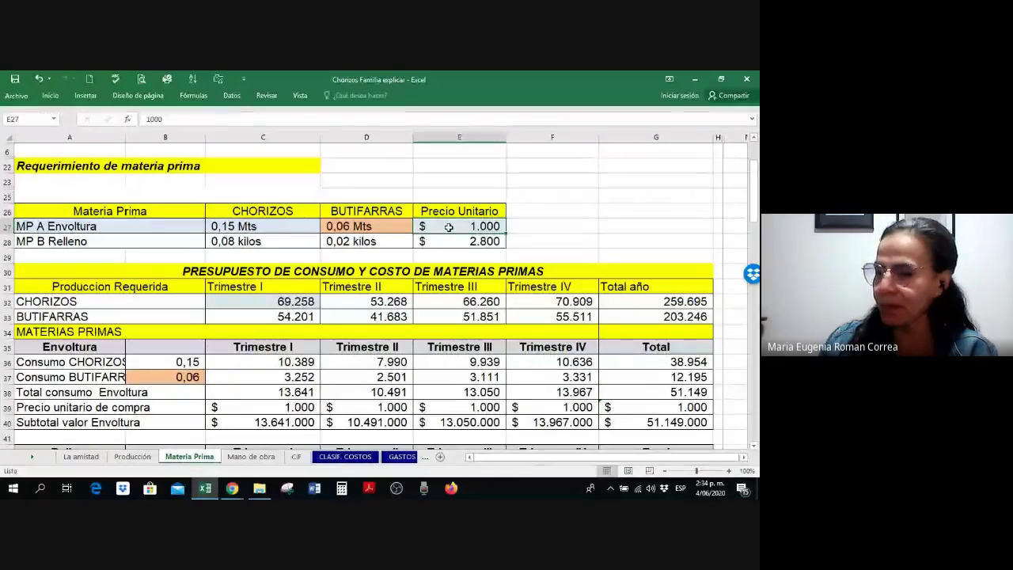
left_click(270, 241)
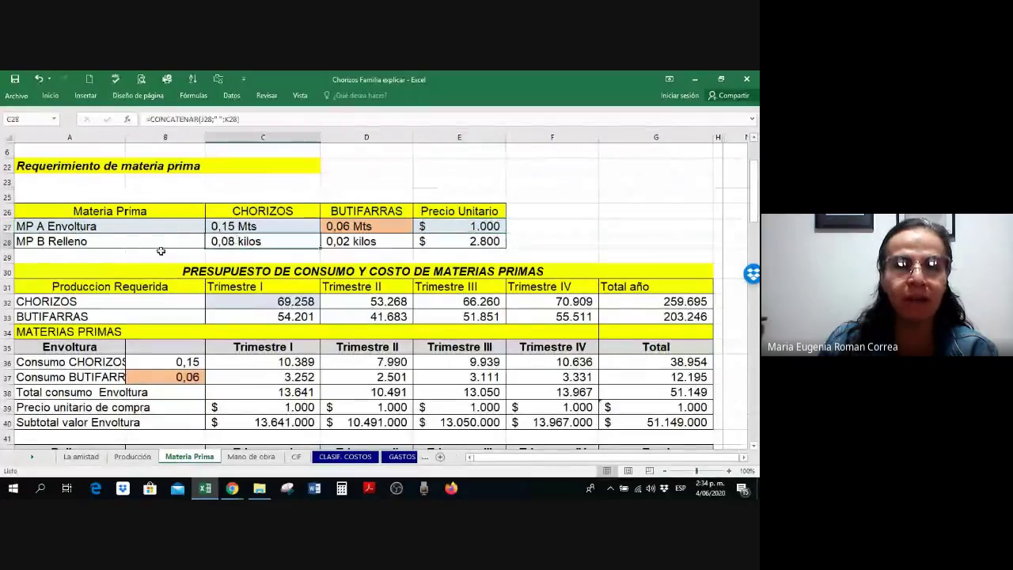
left_click(359, 228)
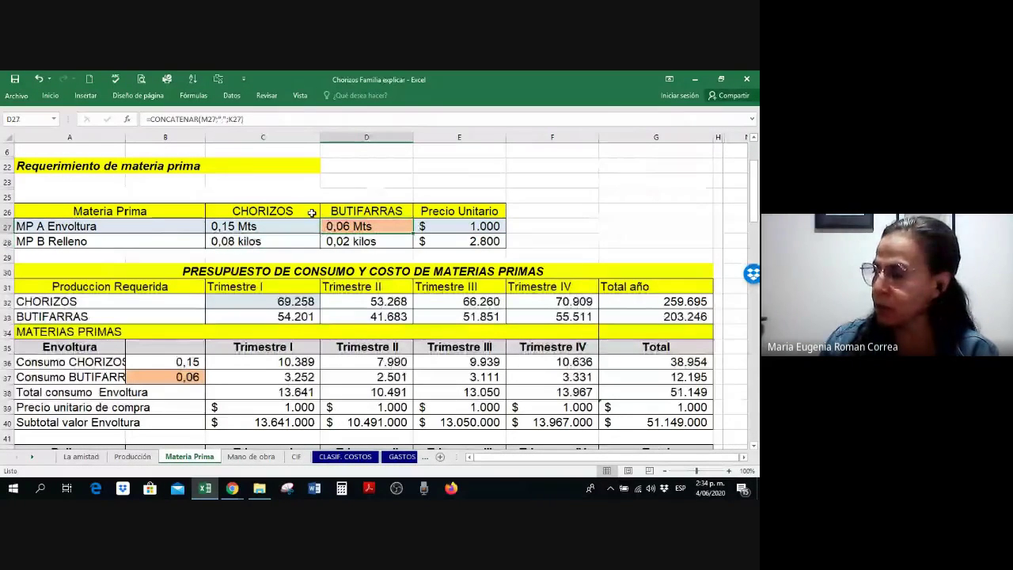
left_click(472, 227)
left_click(230, 241)
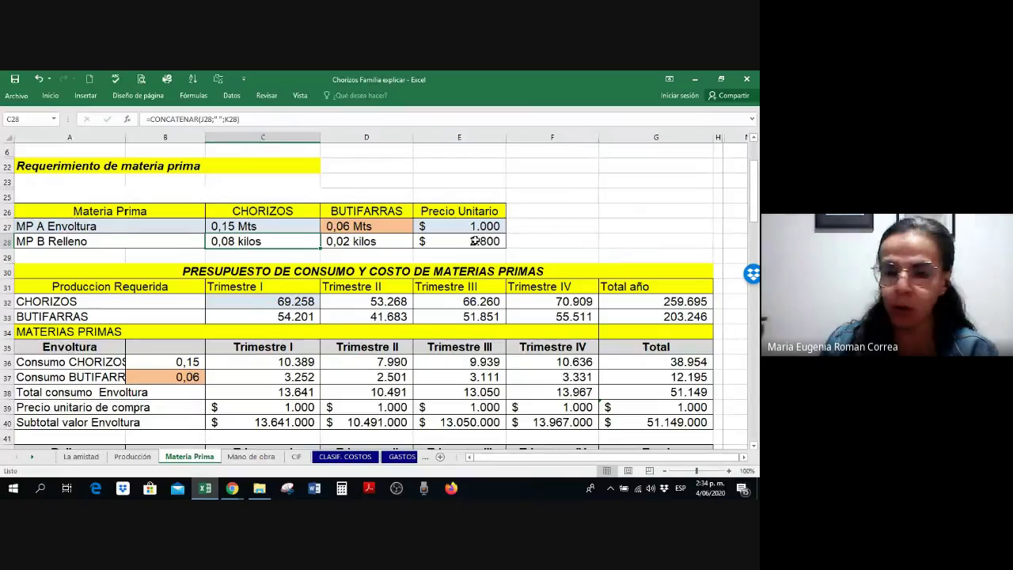
left_click(473, 240)
- Return to the HOJA DE COSTOS on the CIF sheet and review the chorizos raw material quantities and costs in B74:C75
left_click(346, 457)
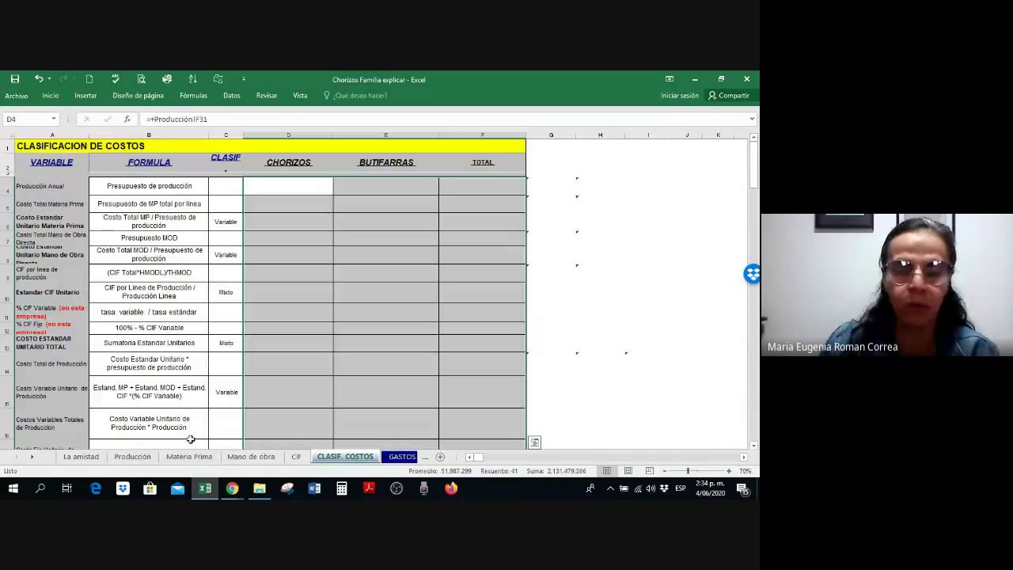
left_click(297, 457)
scroll(318, 365, "down", 1)
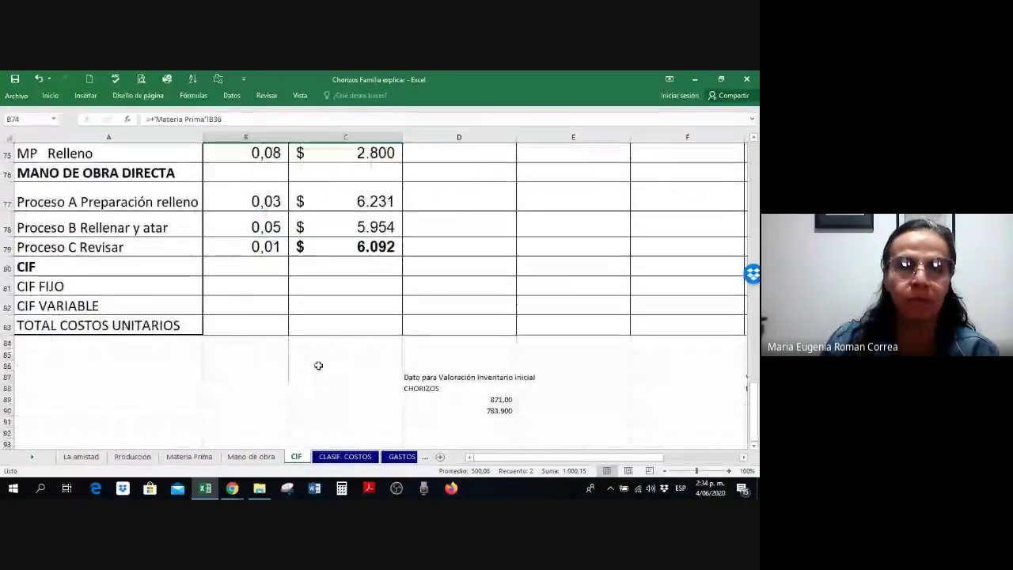
scroll(301, 348, "up", 2)
left_click(247, 275)
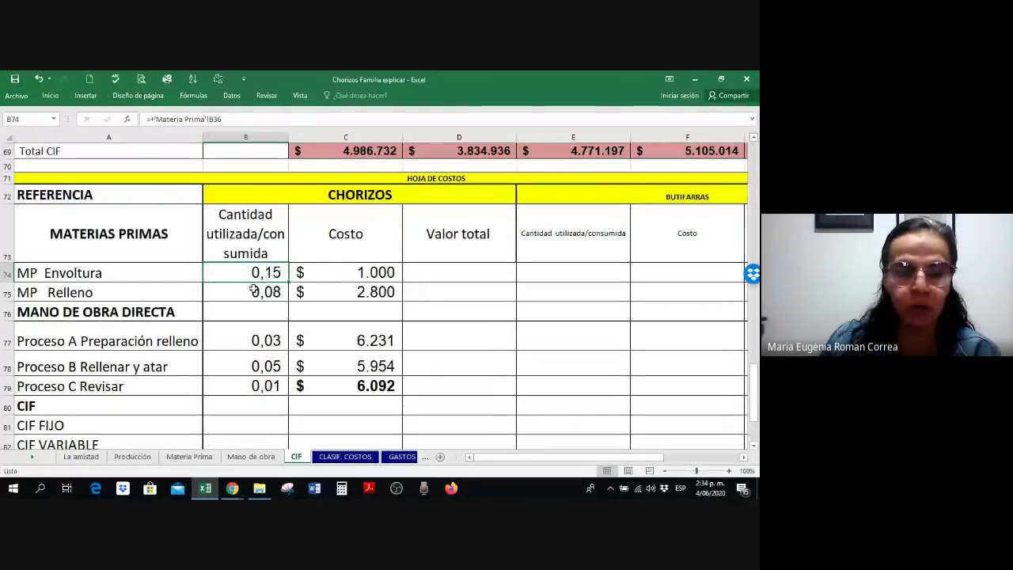
left_click(250, 290)
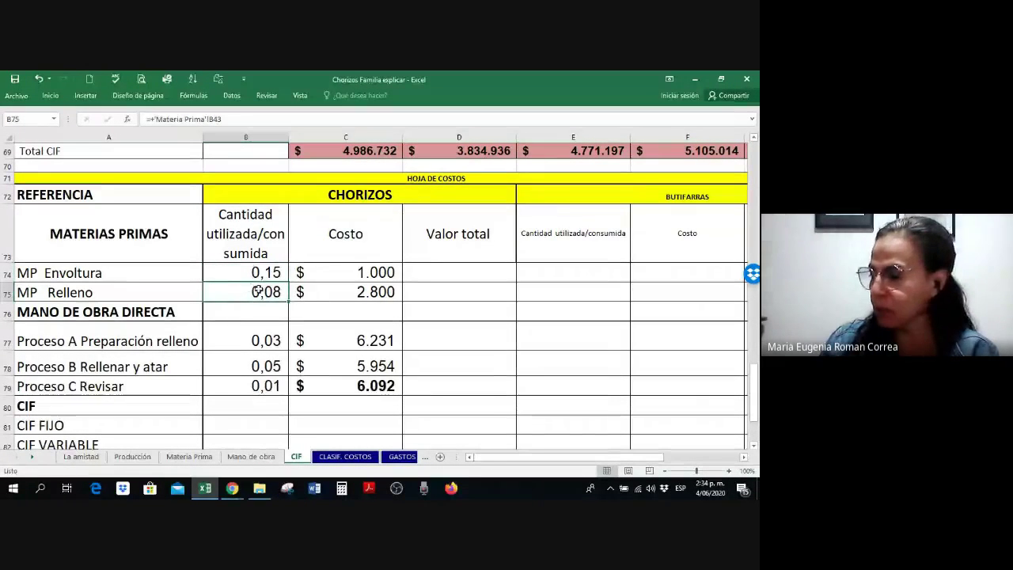
left_click(344, 292)
key("ctrl+v")
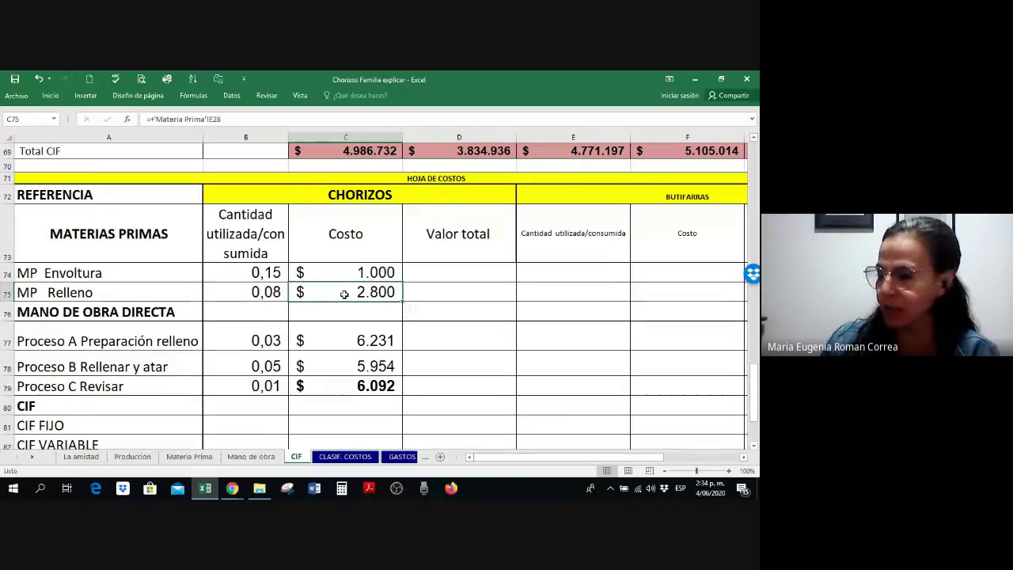
left_click_drag(258, 267, 360, 272)
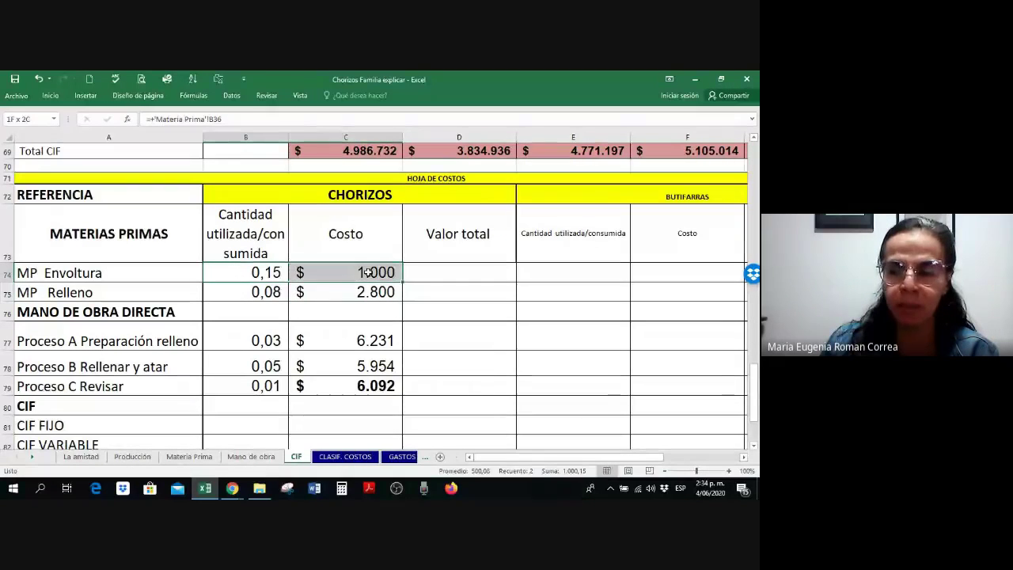
key("ctrl+v")
- Reveal the chorizos MP Envoltura and MP Relleno total values in D74:D75 with black font and the dollar accounting format
left_click(457, 271)
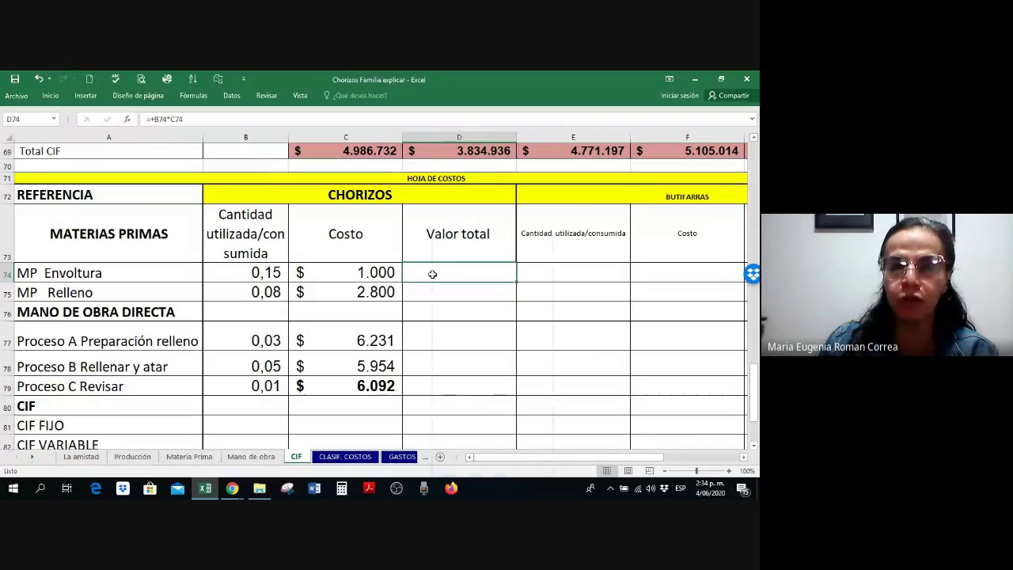
right_click(432, 274)
left_click(502, 220)
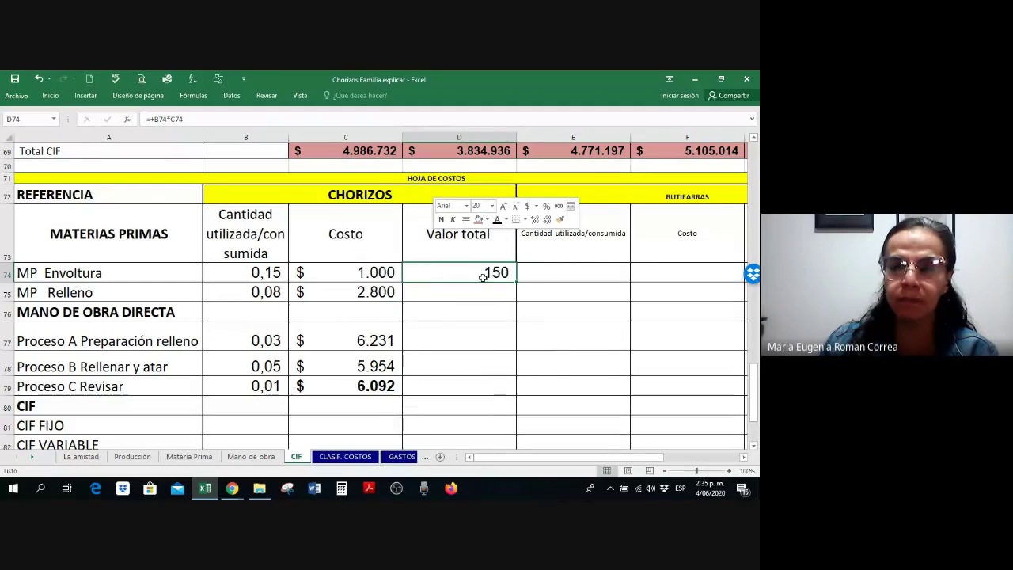
left_click(527, 206)
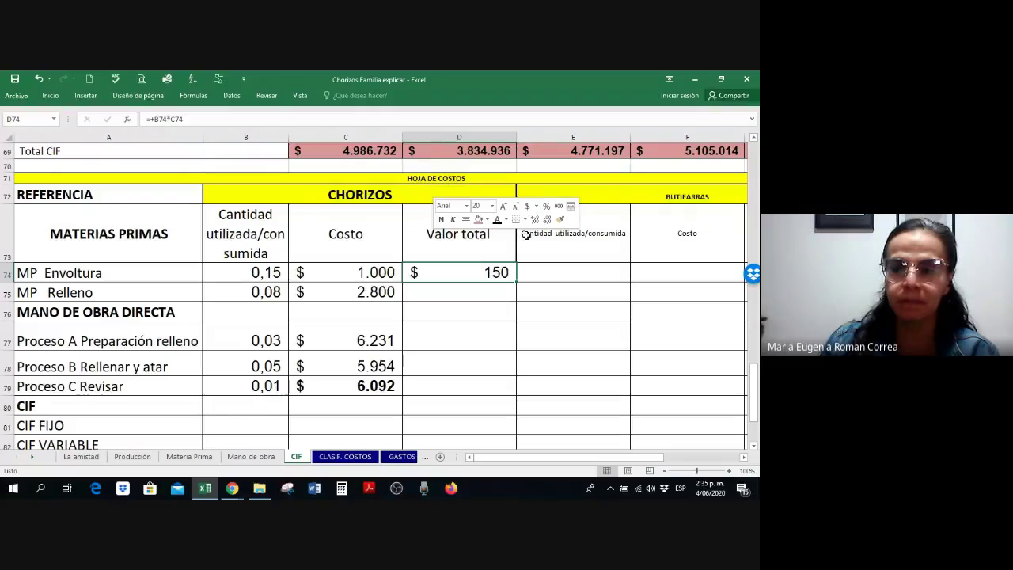
left_click(507, 288)
key("ctrl+v")
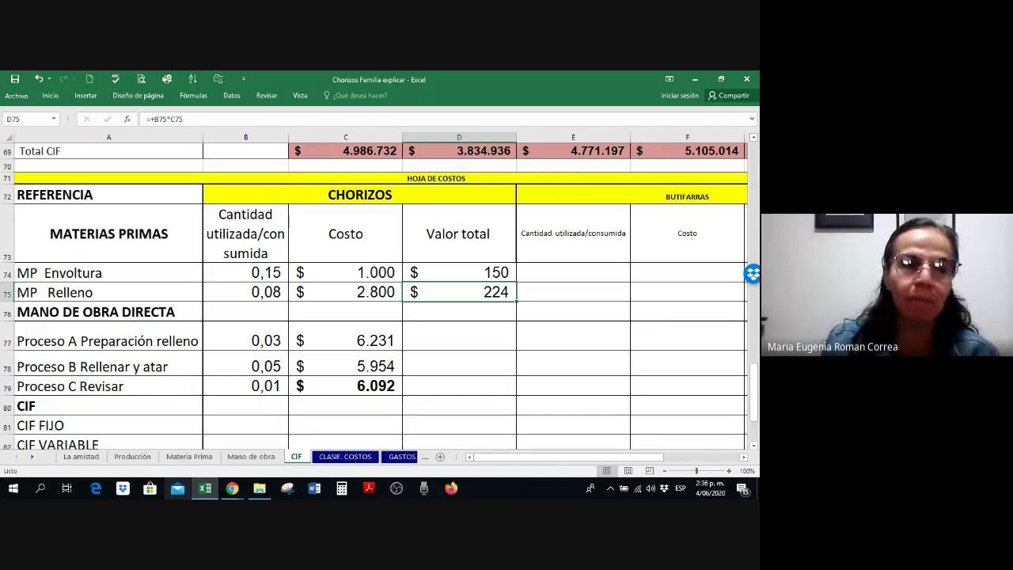
- Narrow columns B and C of the standard direct labor quantities table on the Mano de obra sheet so the Valor salario column fits beside them
scroll(380, 317, "down", 1)
left_click_drag(253, 304, 362, 301)
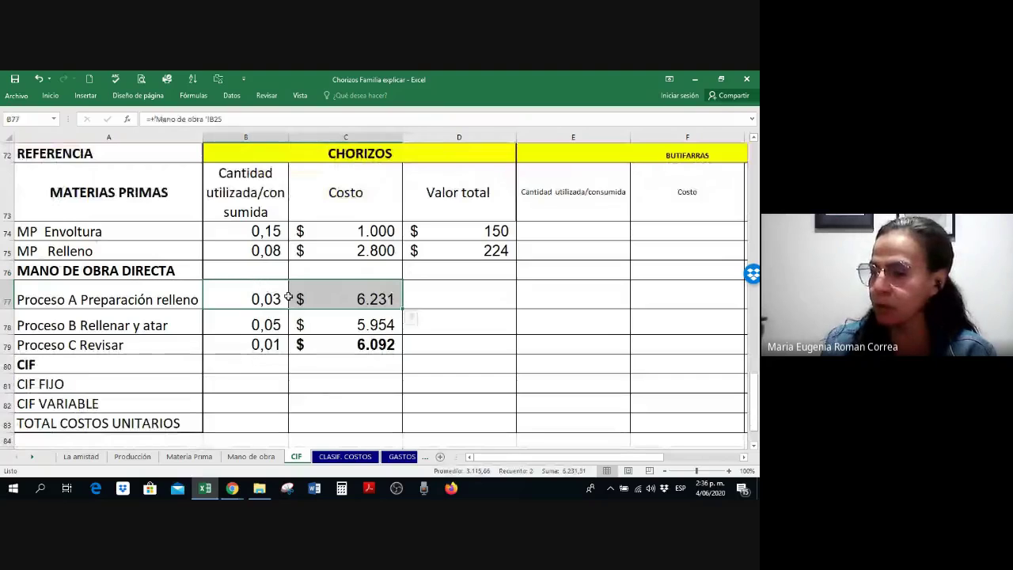
left_click(251, 457)
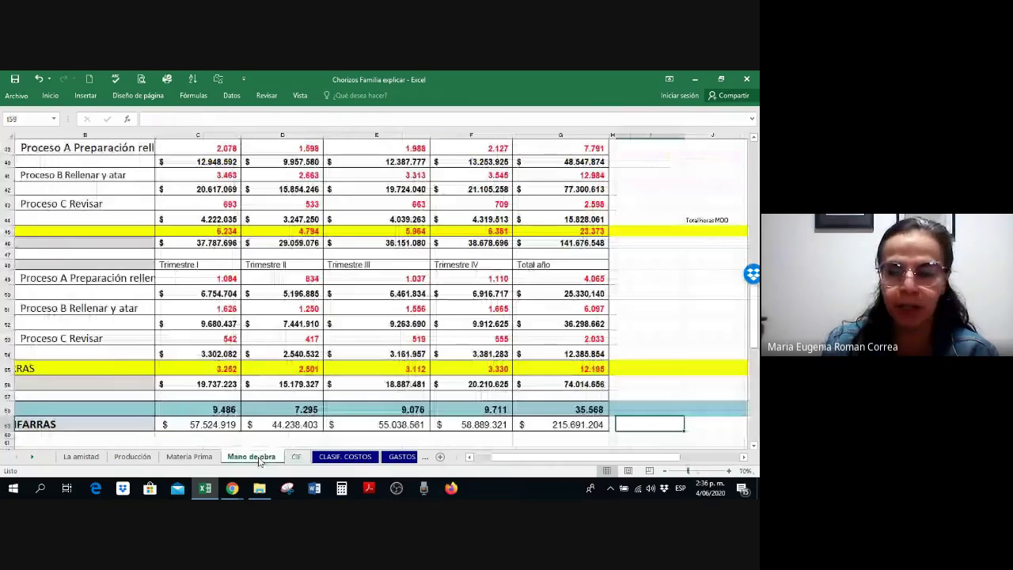
scroll(307, 413, "up", 10)
left_click_drag(508, 457, 503, 470)
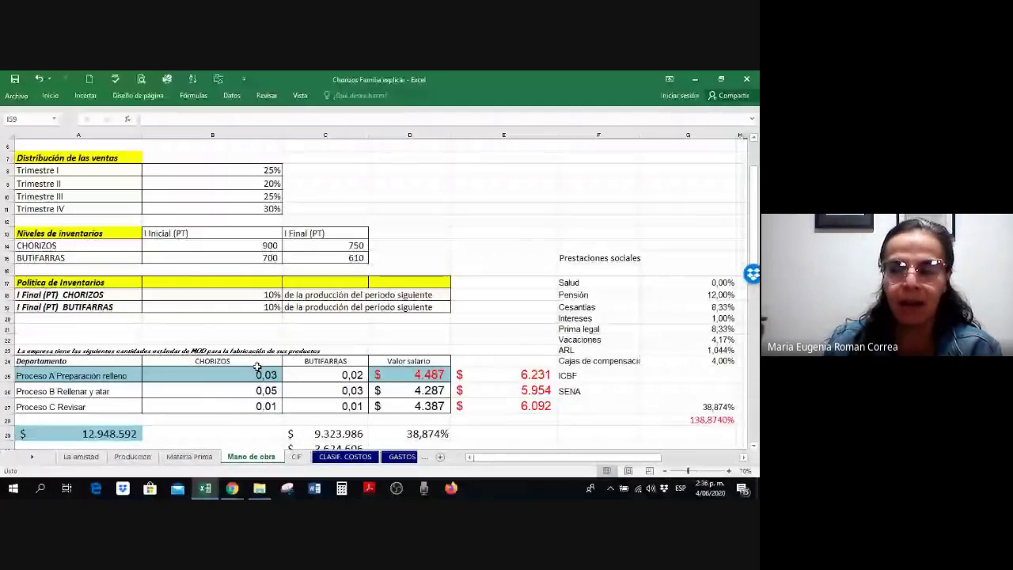
scroll(257, 367, "up", 6)
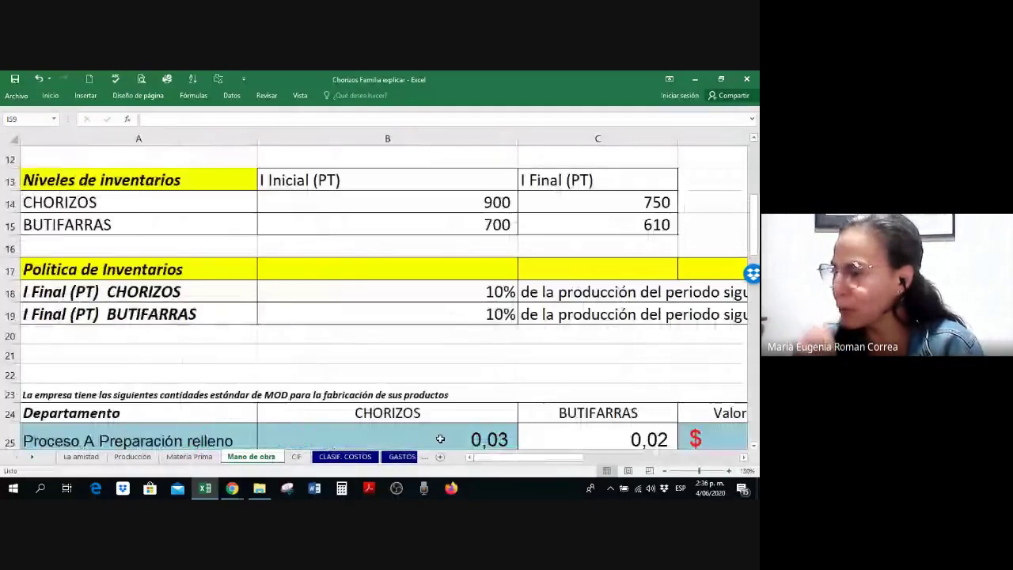
scroll(423, 389, "down", 3)
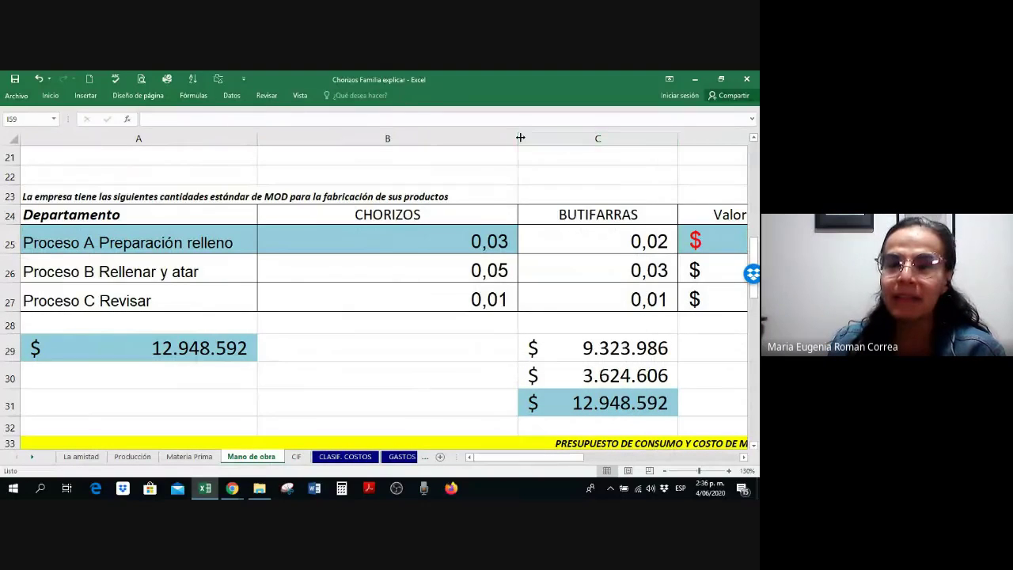
left_click_drag(518, 140, 369, 144)
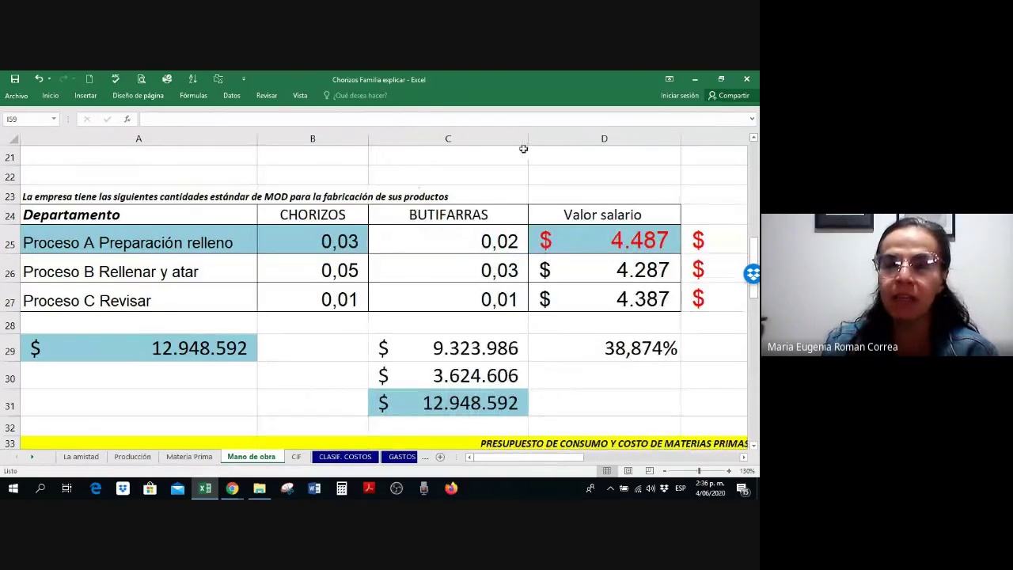
left_click_drag(524, 149, 484, 147)
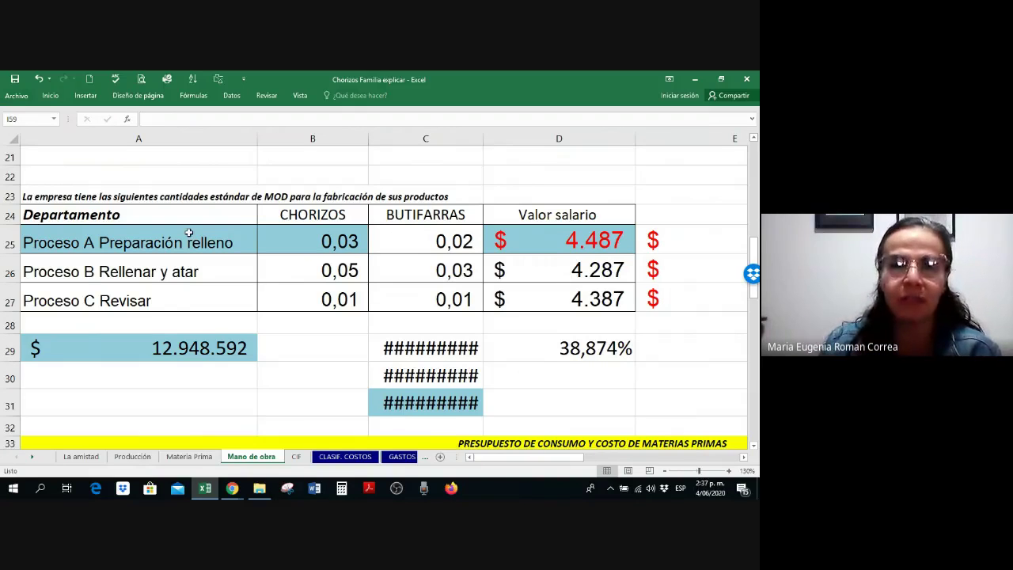
- Examine the standard labor quantities of processes A, B and C for chorizos and butifarras in B25:C27
left_click(324, 241)
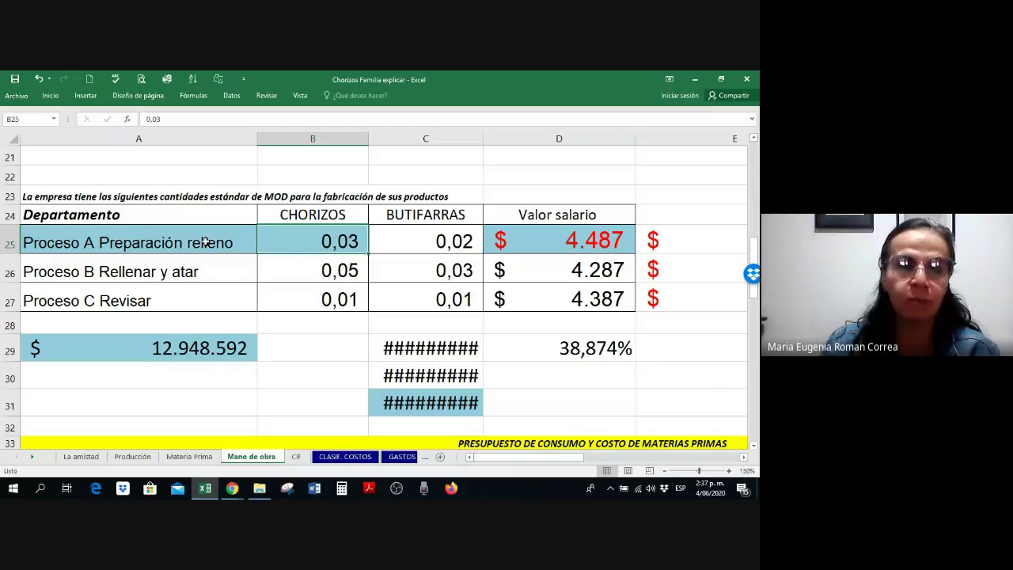
left_click_drag(208, 243, 422, 244)
left_click_drag(221, 272, 438, 266)
left_click(230, 301)
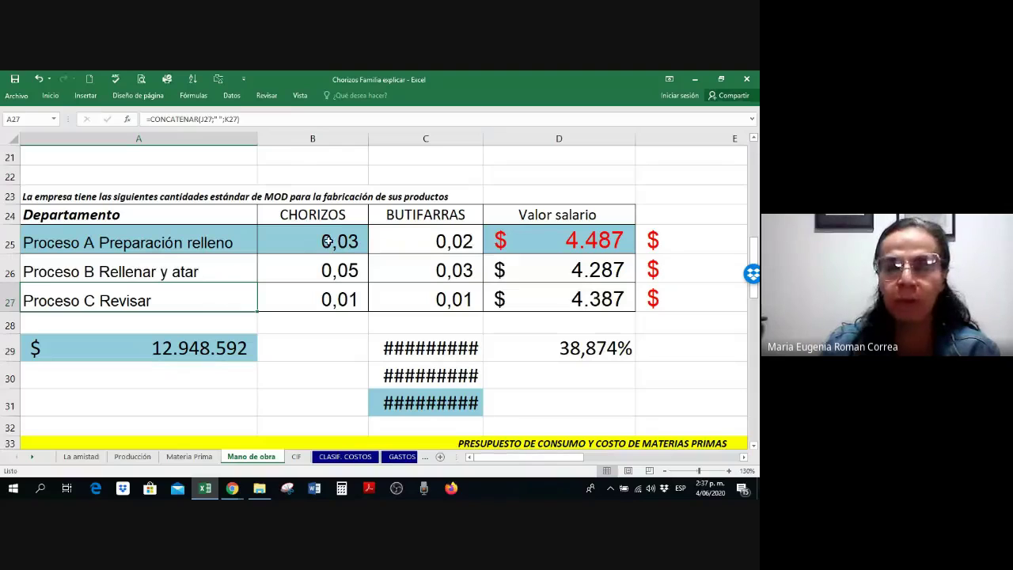
left_click_drag(327, 242, 406, 241)
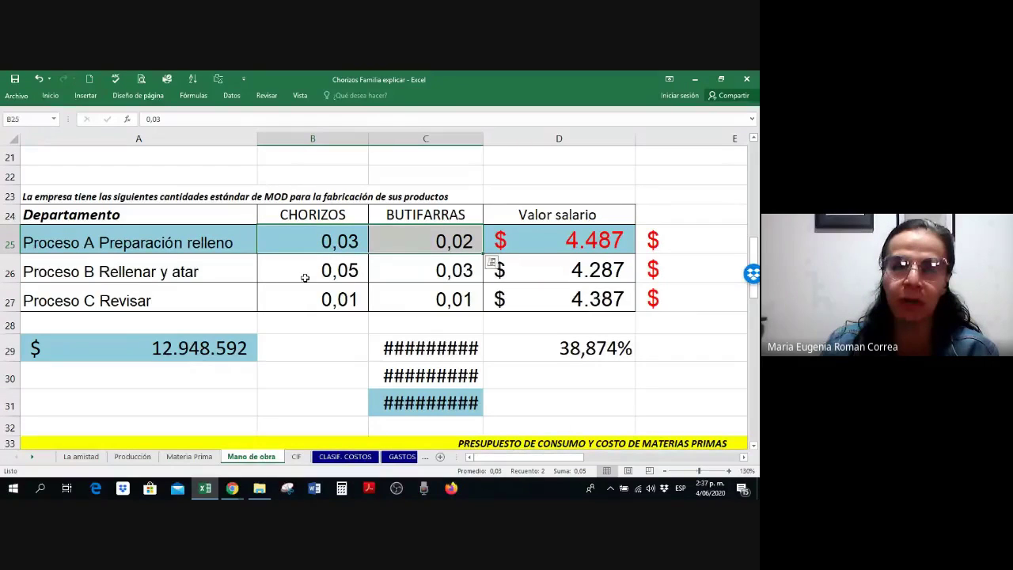
left_click_drag(305, 271, 419, 271)
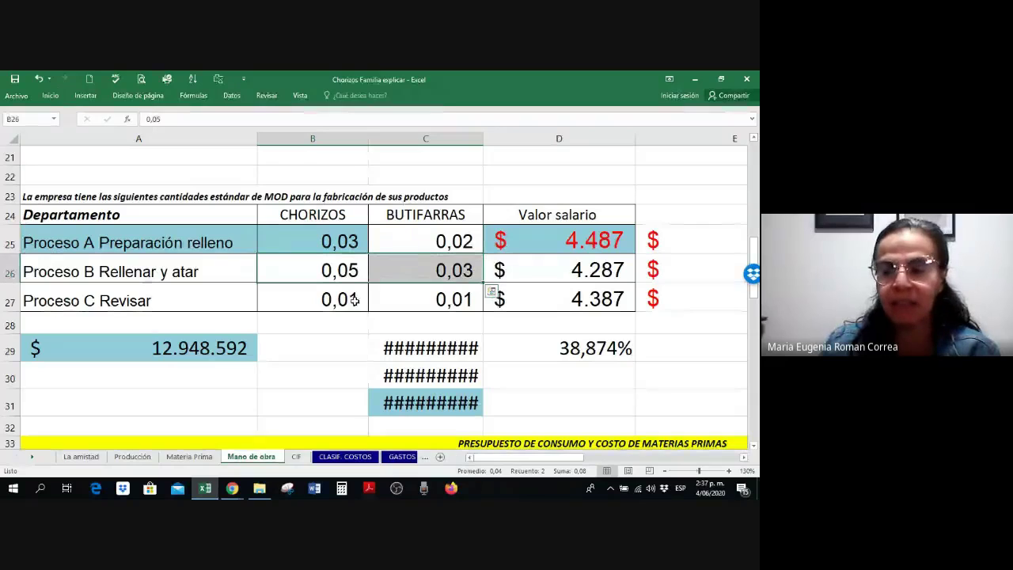
left_click_drag(355, 300, 444, 300)
- Inspect the Proceso A salary in D25, the percentage in D29 and the labor cost formula in E25
left_click(590, 244)
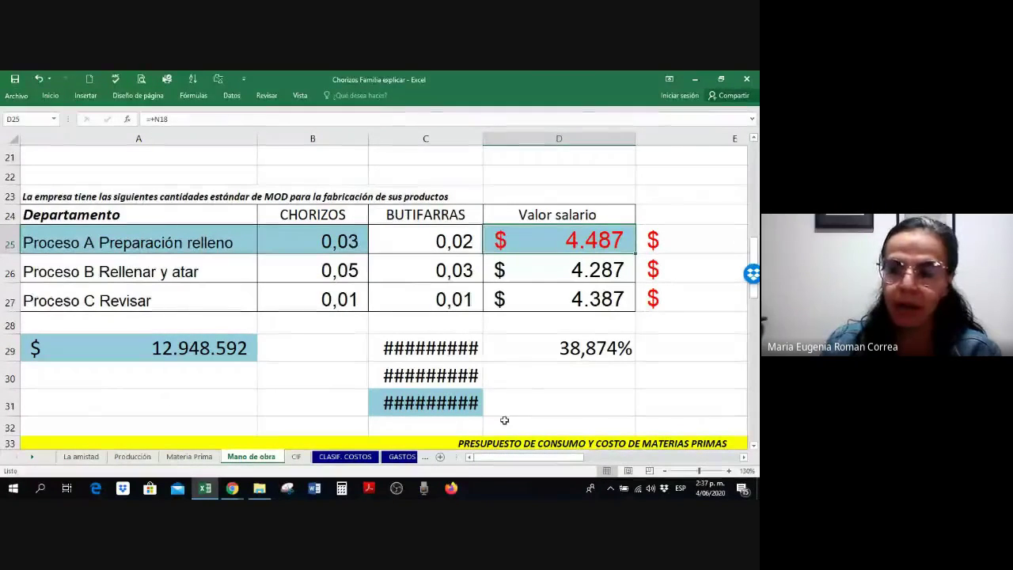
left_click(549, 350)
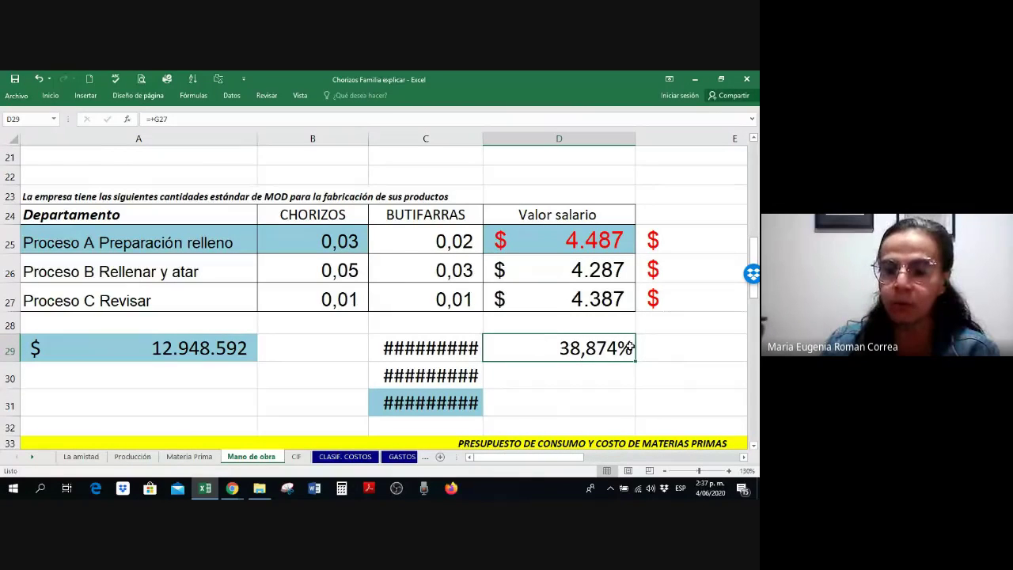
left_click(743, 459)
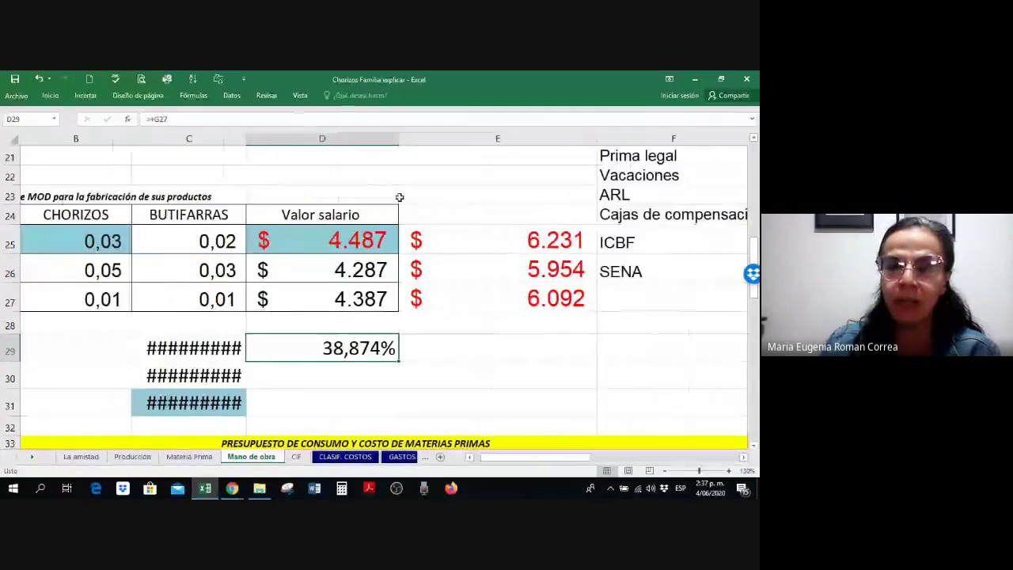
double_click(502, 243)
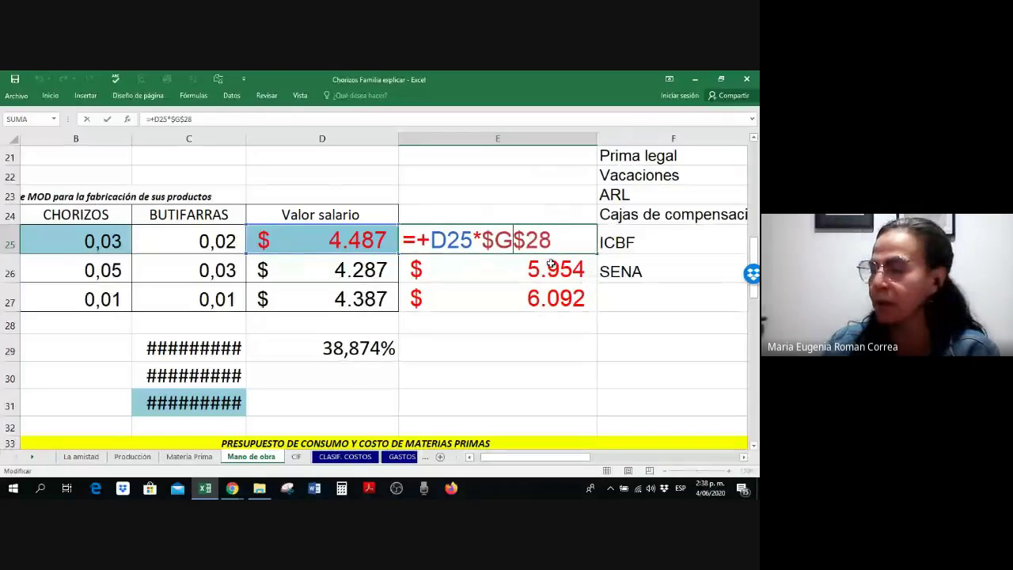
key("Return")
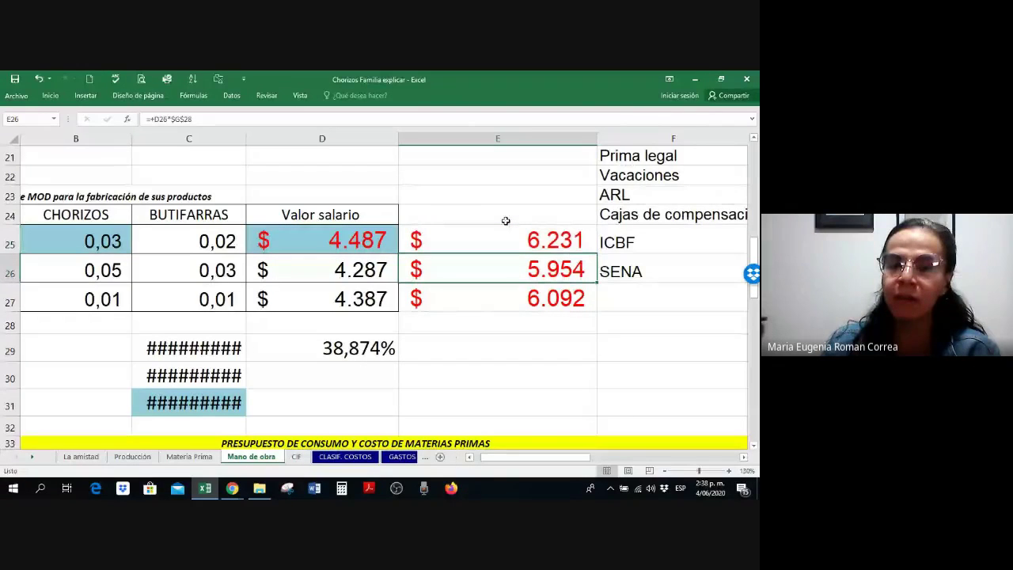
- Inspect the Proceso A labor cost formula in E25 and the standard labor quantities in the process B and C rows
left_click(502, 229)
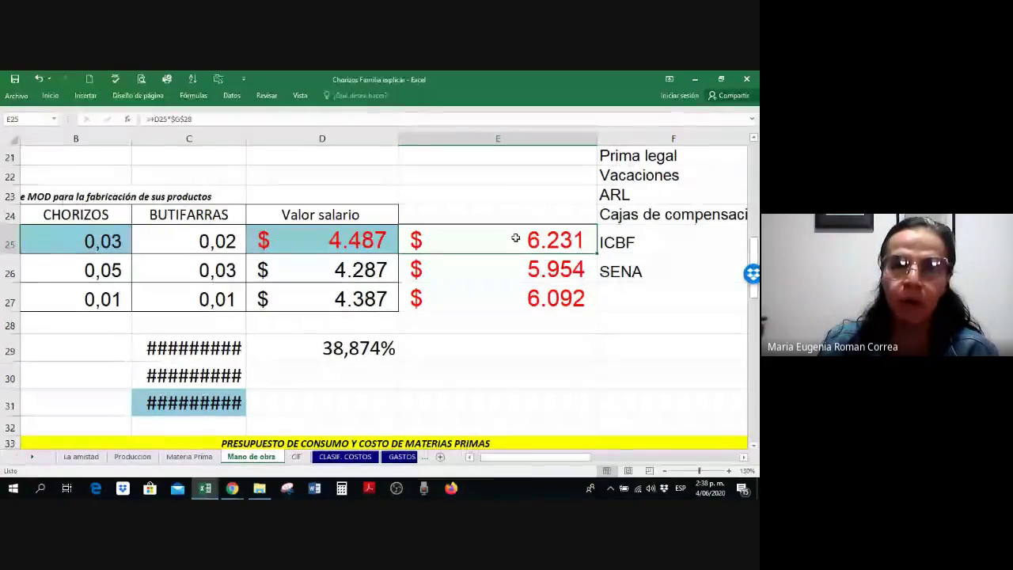
key("Down")
key("Home")
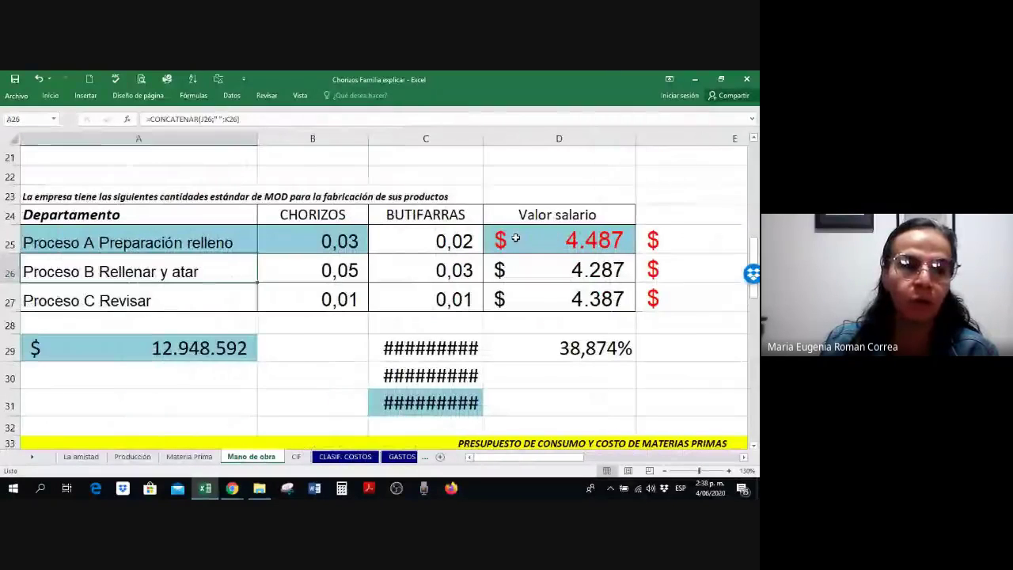
key("Tab")
key("Return")
key("Tab")
key("Tab")
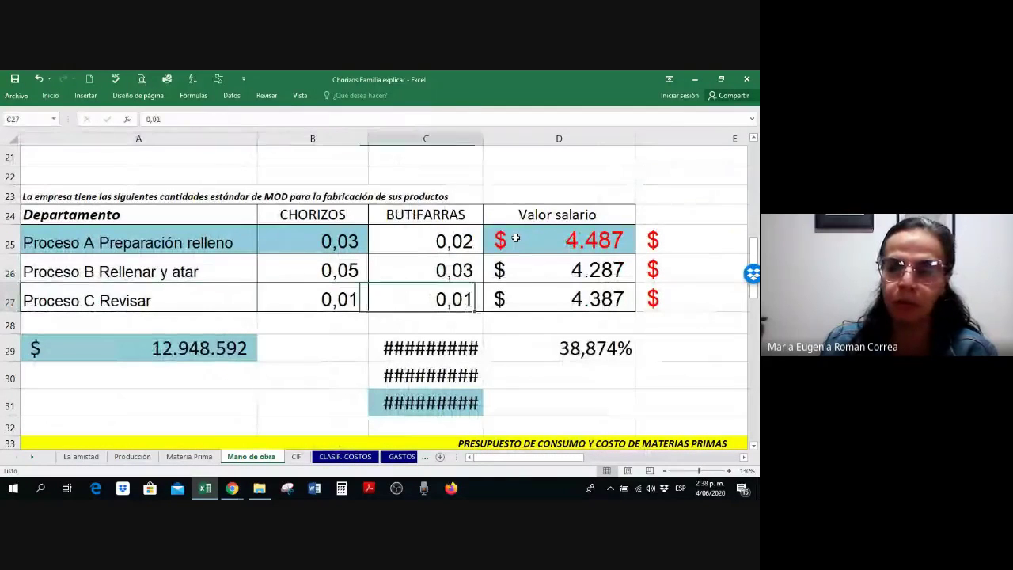
- Narrow column E, which holds the labor cost values in E25:E27 on the Mano de obra sheet
scroll(515, 237, "right", 3)
key("Left")
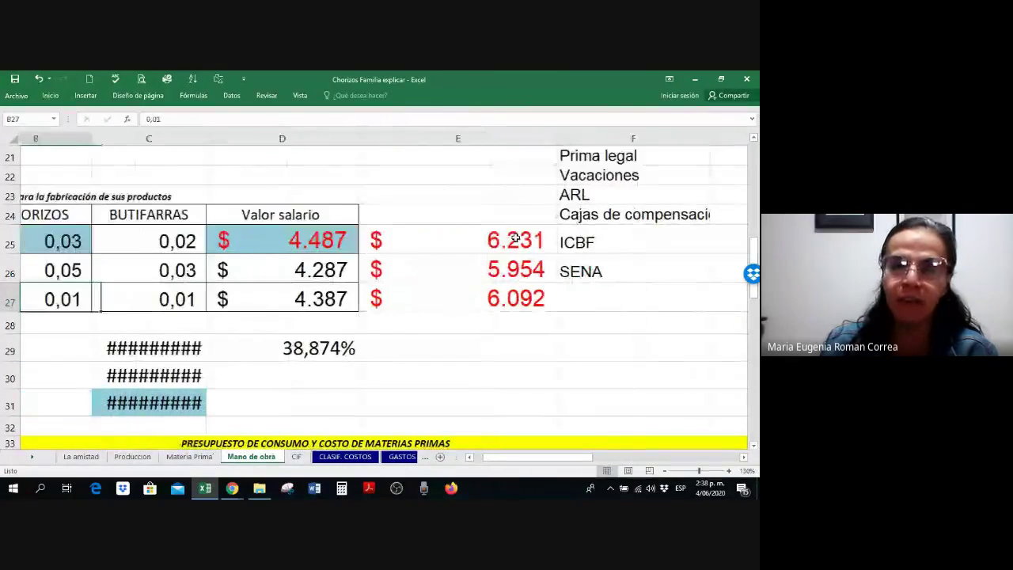
left_click_drag(515, 240, 528, 294)
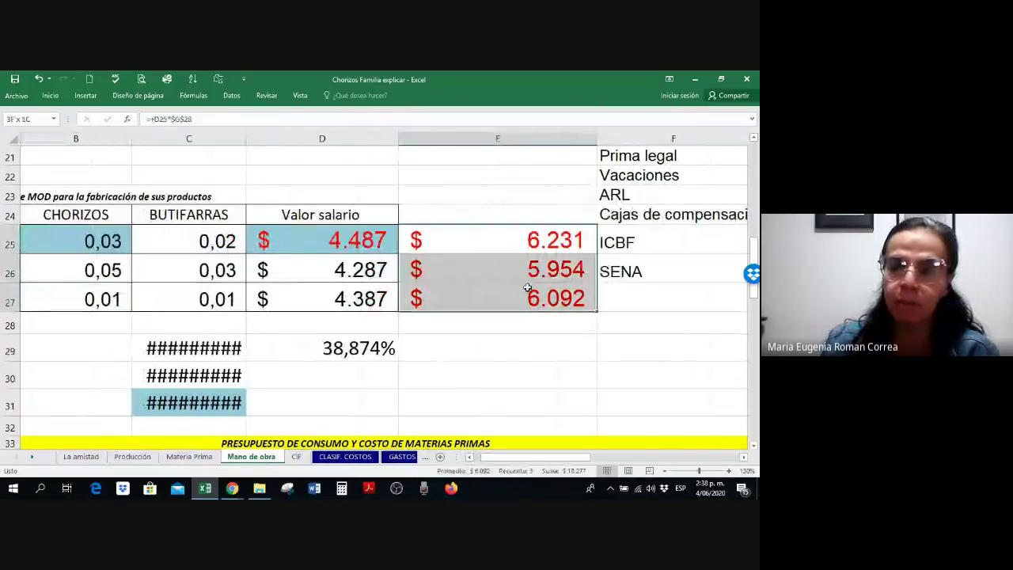
left_click_drag(597, 140, 545, 141)
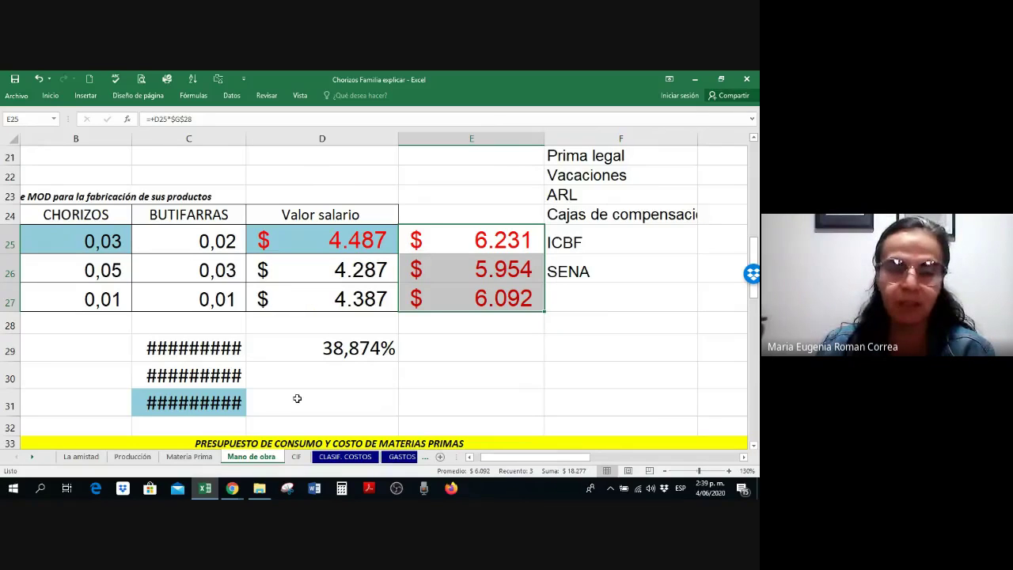
- Reveal the chorizos direct labor costs in C77:C79 of the CIF sheet with black font and remove their bold formatting
left_click(296, 457)
left_click_drag(356, 299, 357, 353)
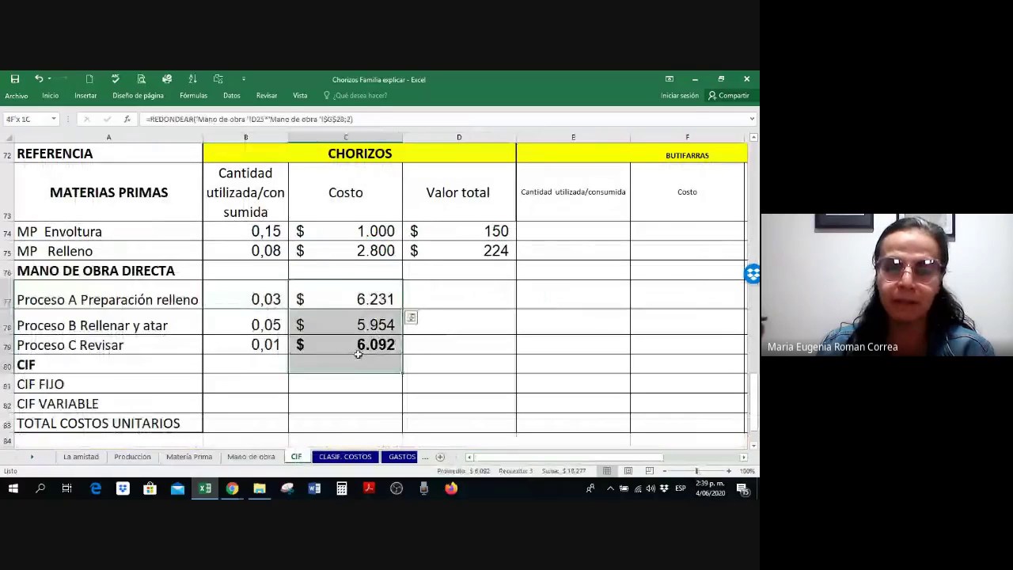
right_click(358, 353)
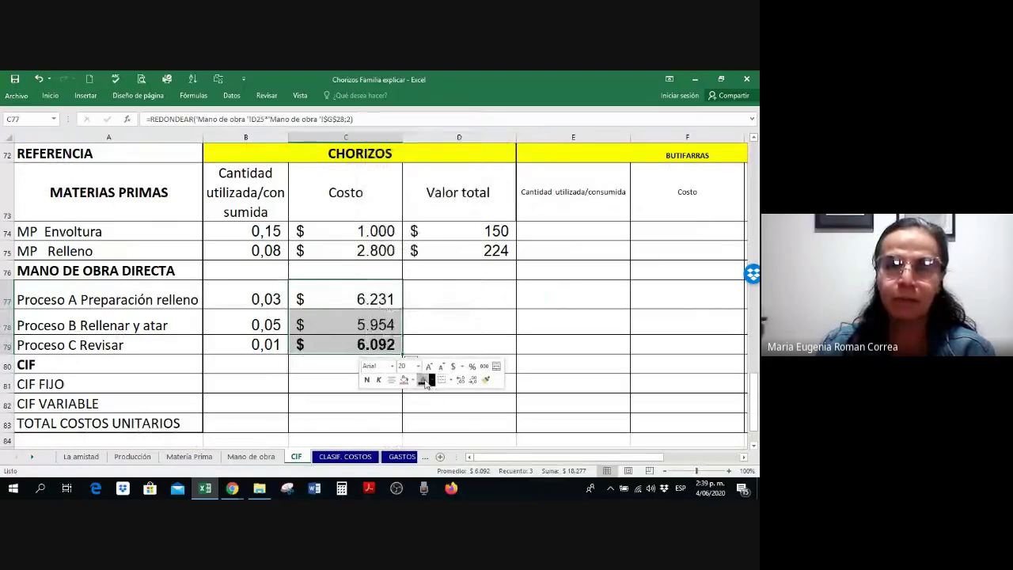
left_click(422, 381)
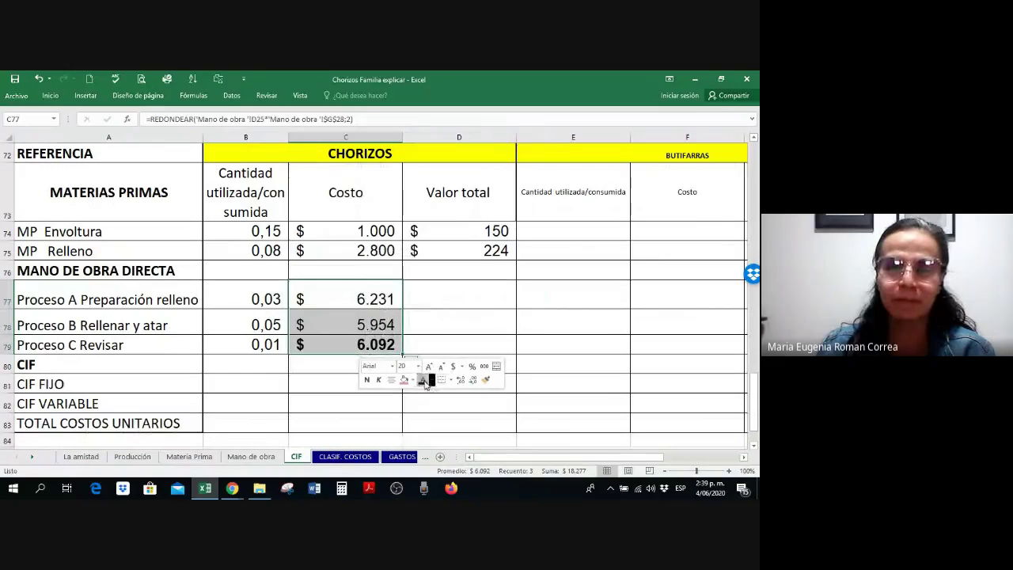
left_click(365, 380)
left_click(365, 381)
left_click(332, 429)
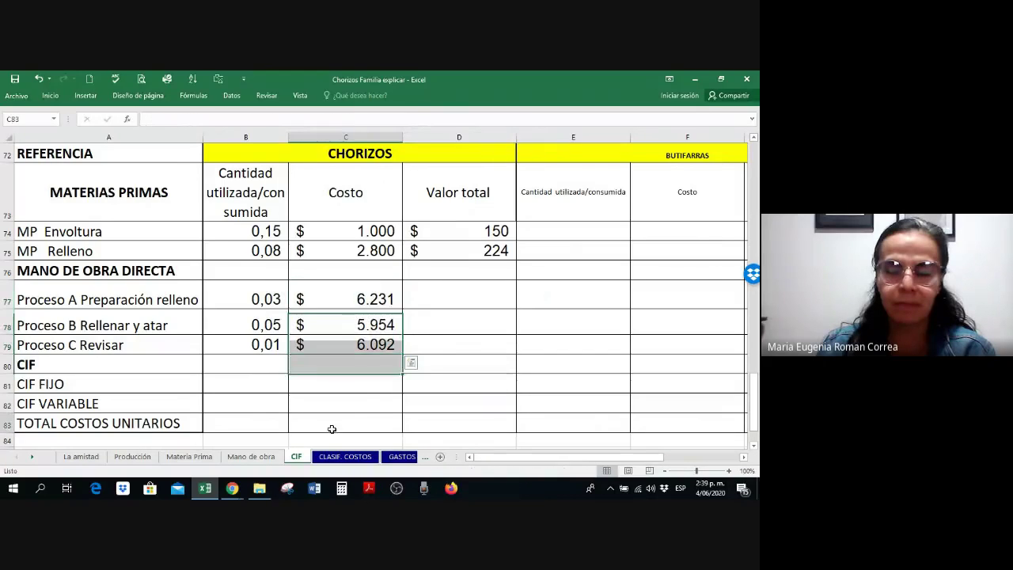
- Examine the chorizos quantity and cost pairs of processes A, B and C in B77:C79
left_click(465, 295)
key("Left")
key("Left")
key("Left")
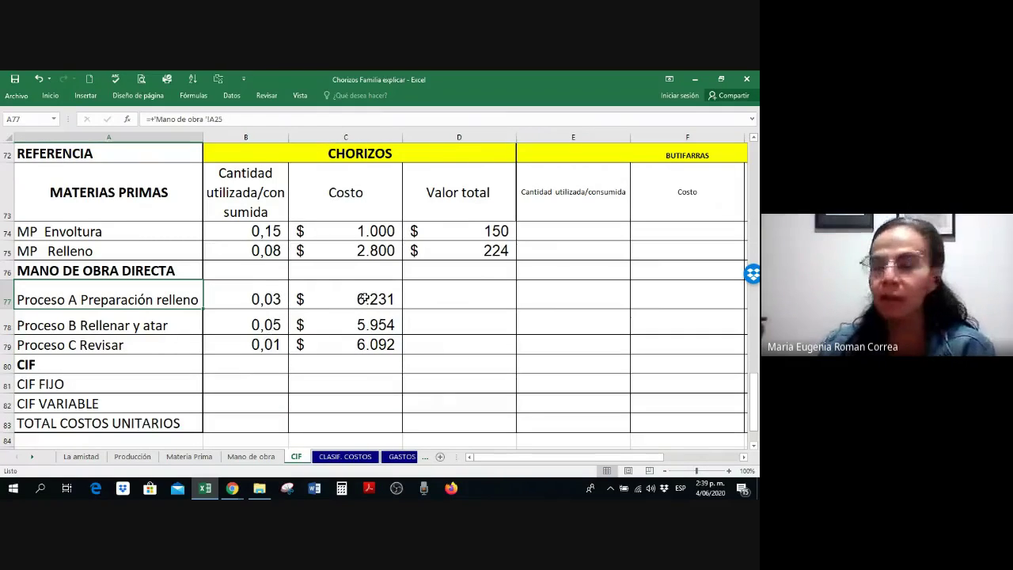
left_click_drag(274, 296, 369, 300)
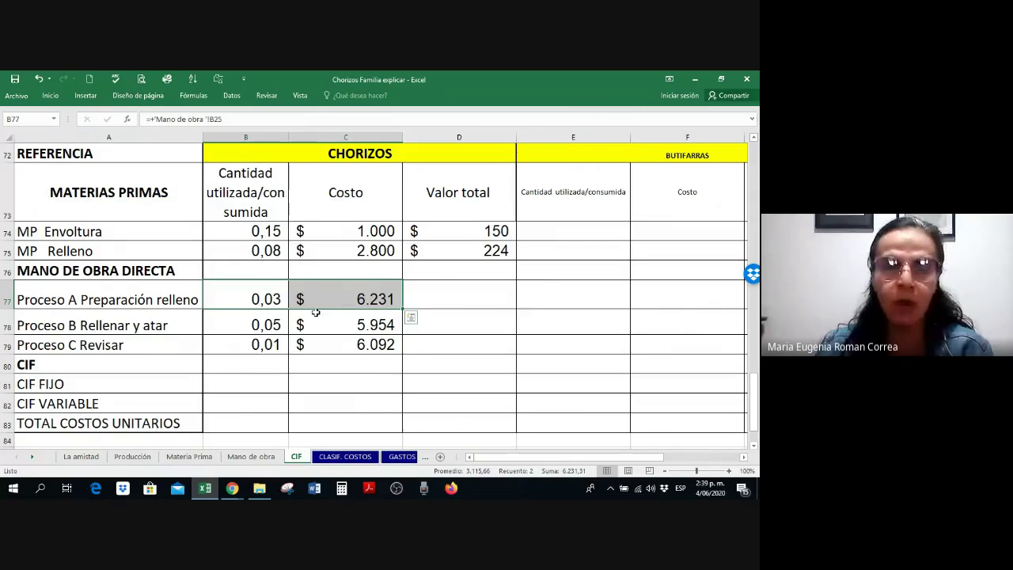
left_click(249, 324)
left_click_drag(251, 323, 359, 322)
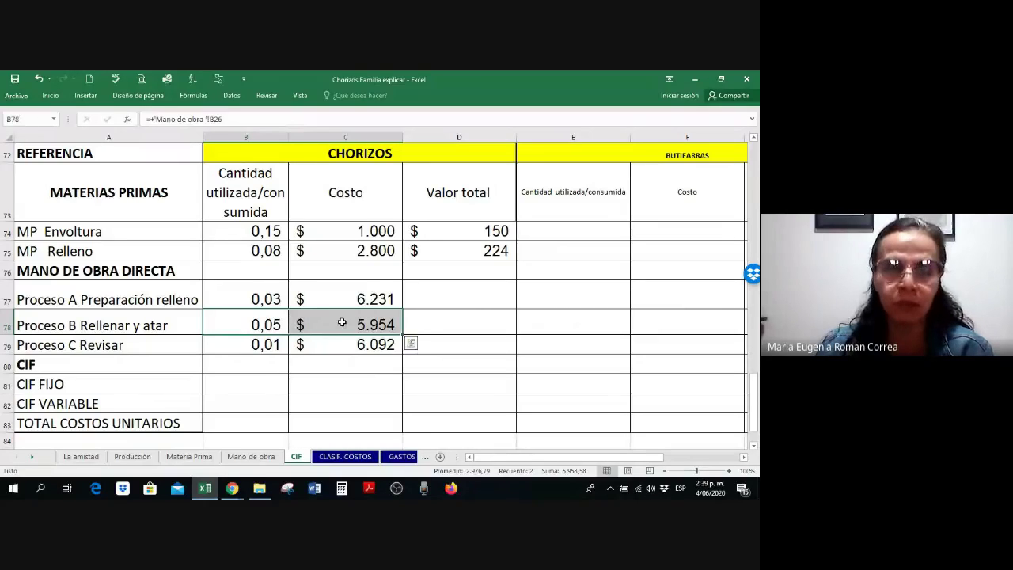
left_click_drag(270, 296, 348, 298)
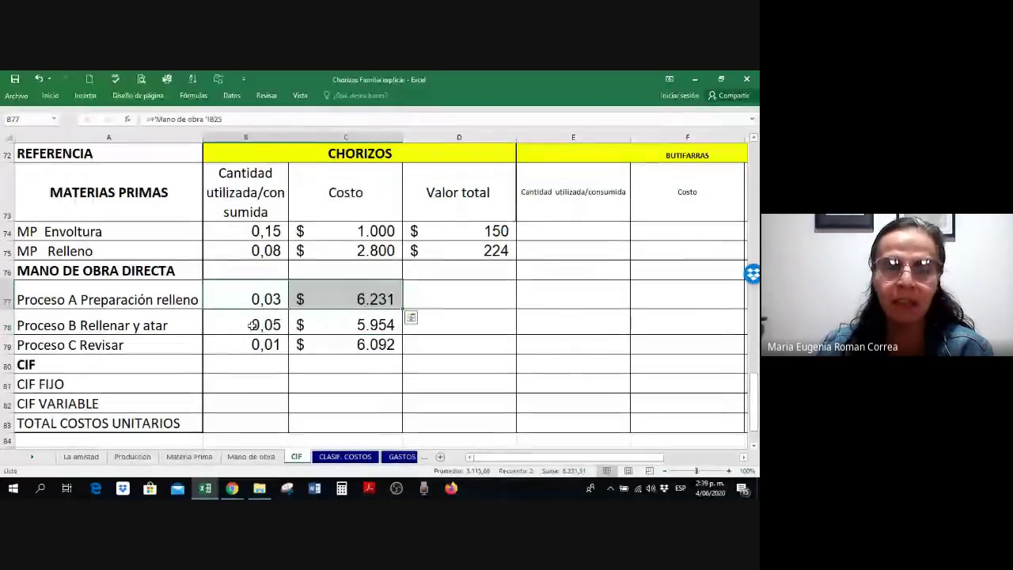
left_click_drag(273, 324, 364, 325)
left_click_drag(268, 346, 331, 346)
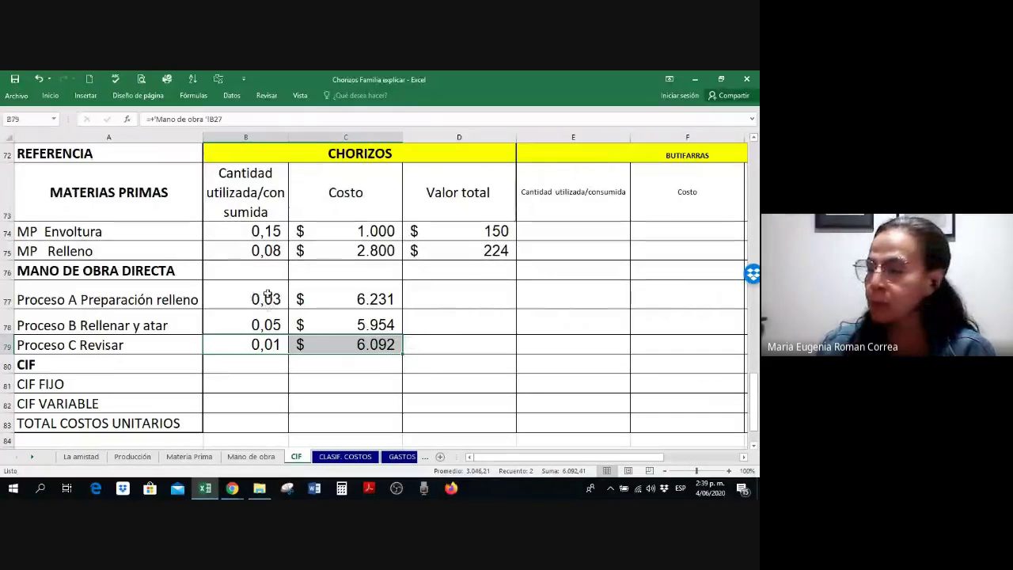
- Reveal the Proceso A total value in D77 with black font and show it with two decimals
left_click(475, 289)
right_click(480, 289)
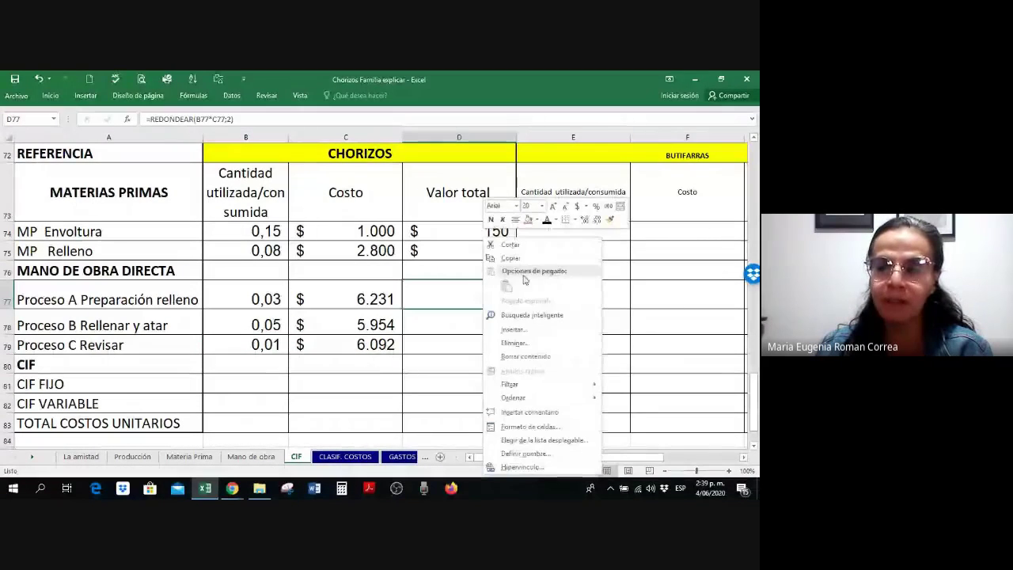
key("Escape")
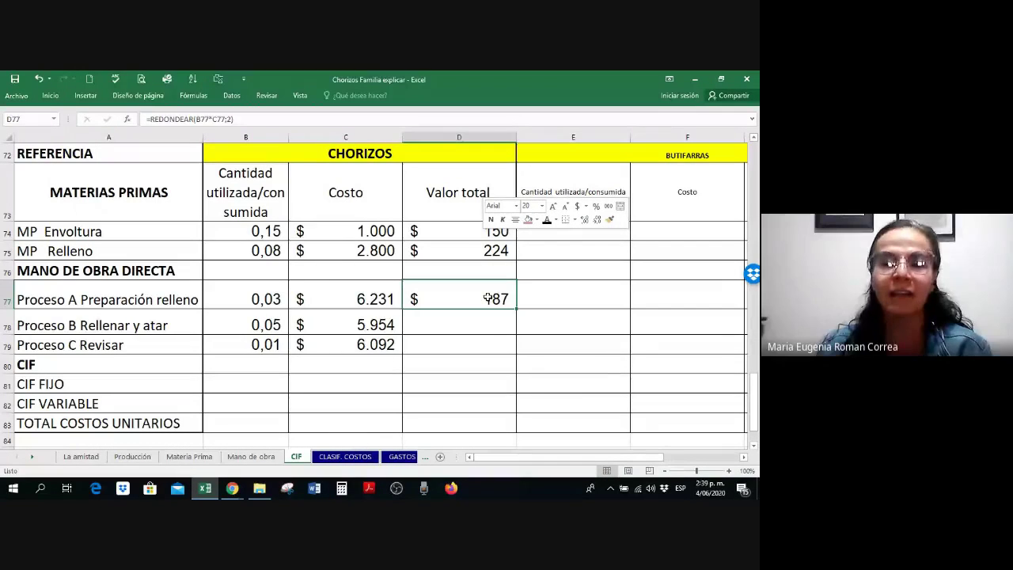
left_click(584, 221)
left_click(584, 220)
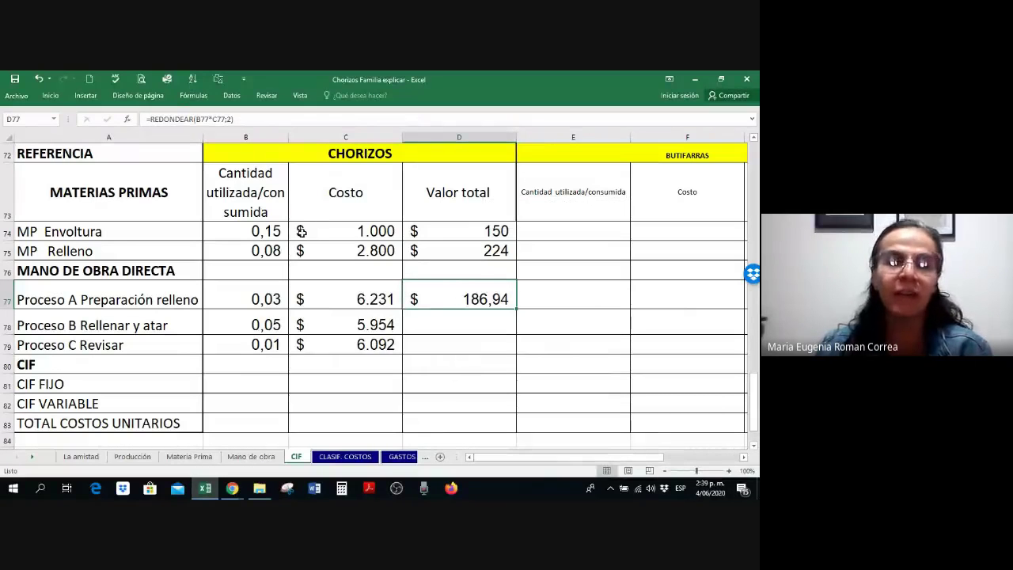
- Change the REDONDEAR formulas of the chorizos labor totals in D77:D79 to round to 0 decimals
left_click(229, 120)
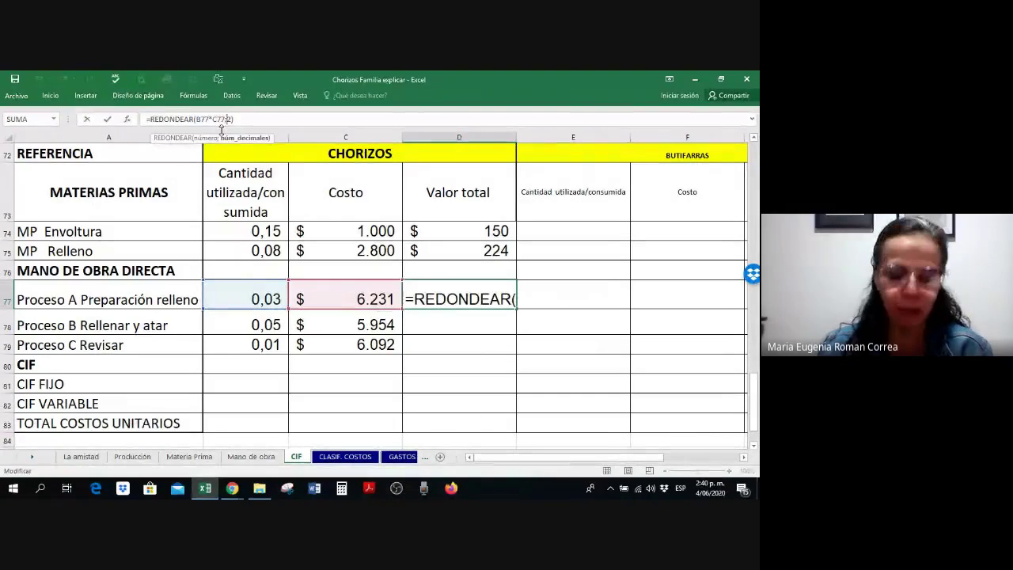
type("0")
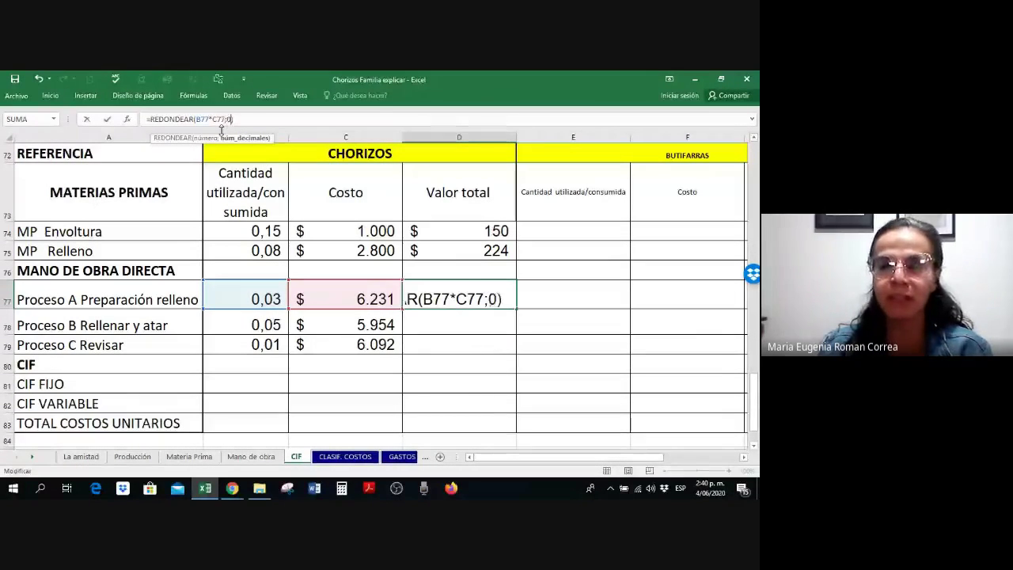
key("Return")
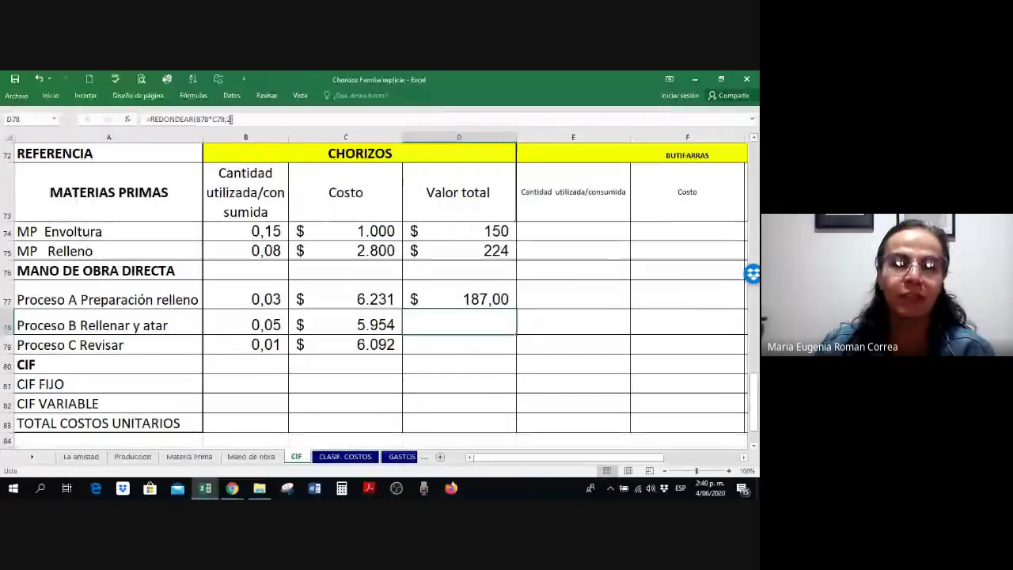
left_click(230, 119)
key("BackSpace")
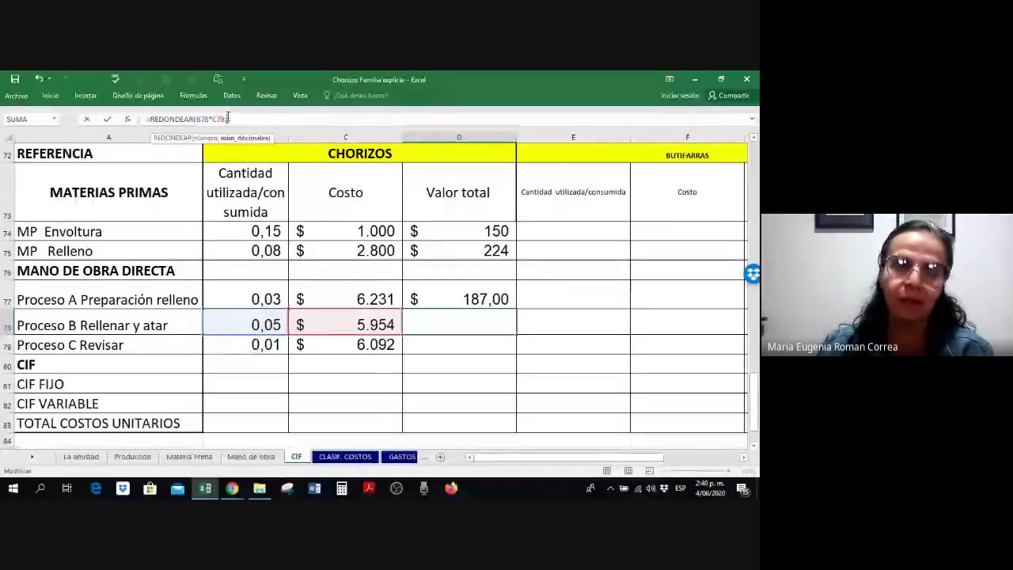
type("0")
key("Return")
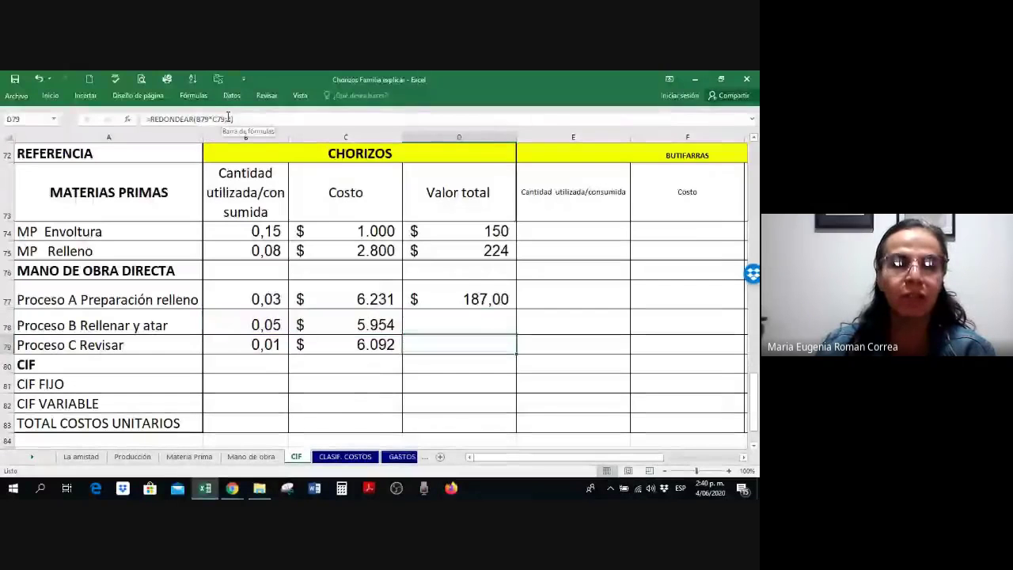
key("Up")
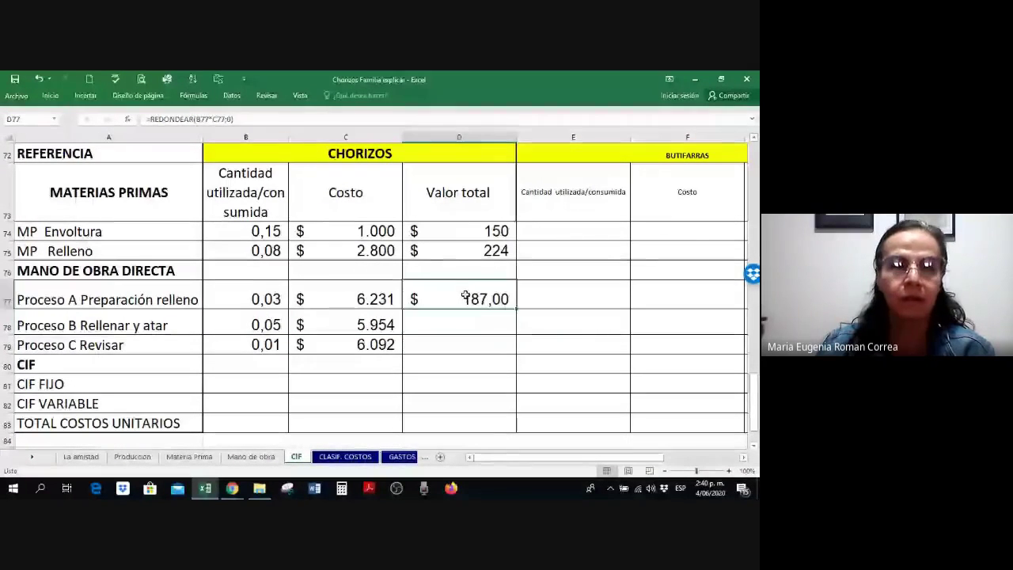
key("Down")
left_click(233, 120)
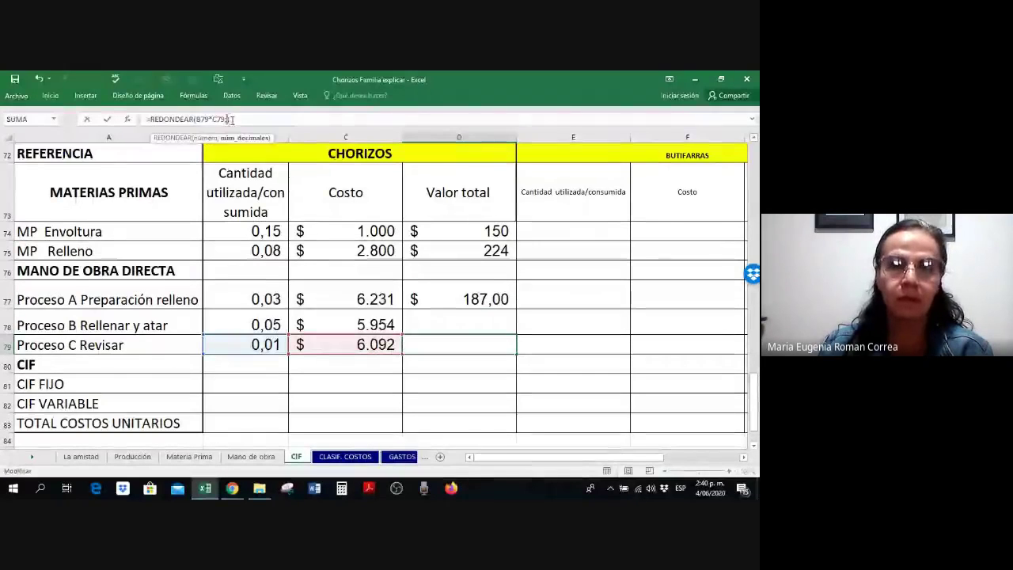
key("Return")
- Apply black font to the chorizos labor total values in D77:D79
left_click_drag(475, 300, 488, 342)
right_click(497, 347)
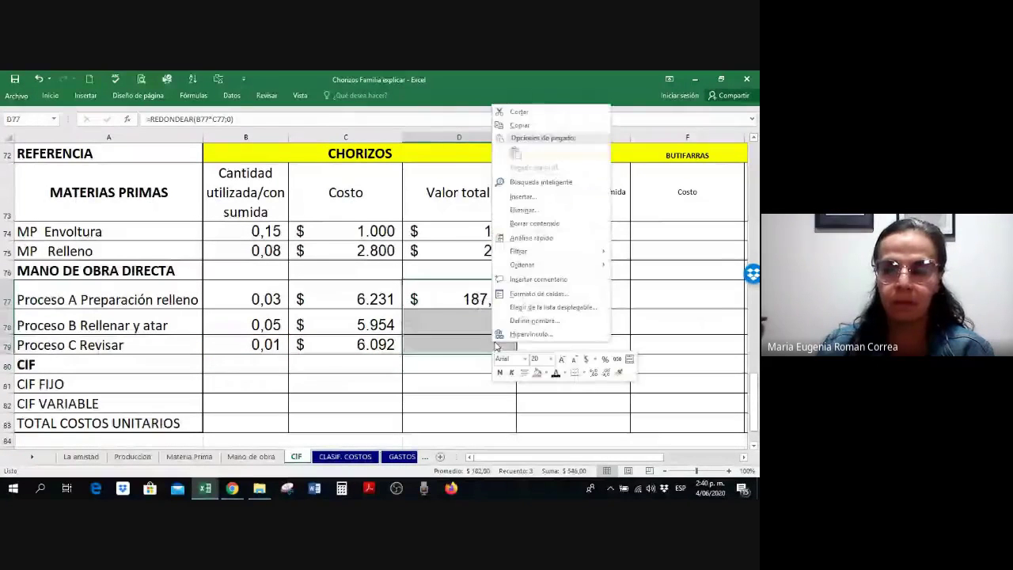
left_click(558, 374)
left_click(453, 380)
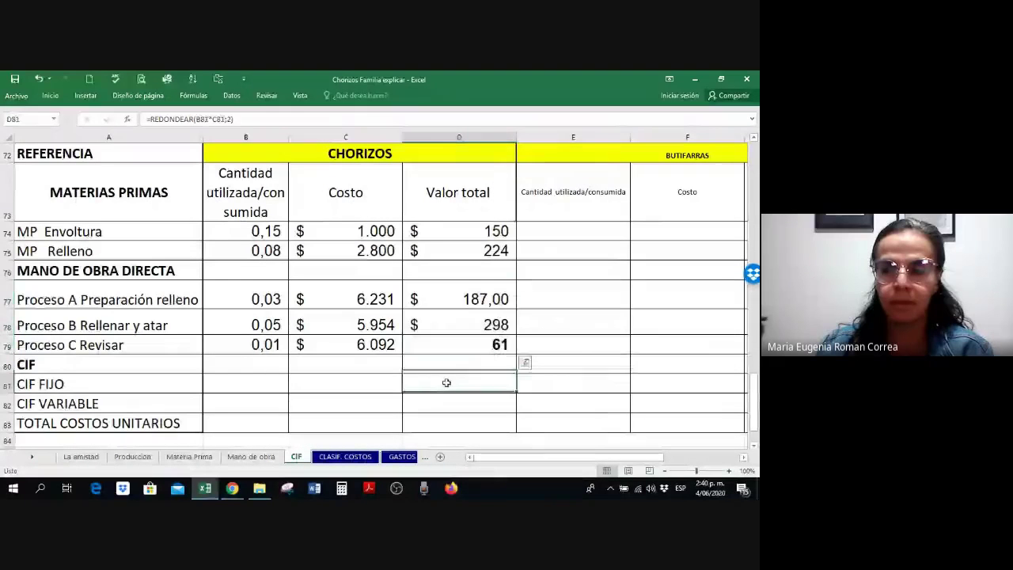
- Remove the two displayed decimals from D77 and copy its format to the process B and C totals in D78:D79
right_click(475, 299)
left_click(580, 220)
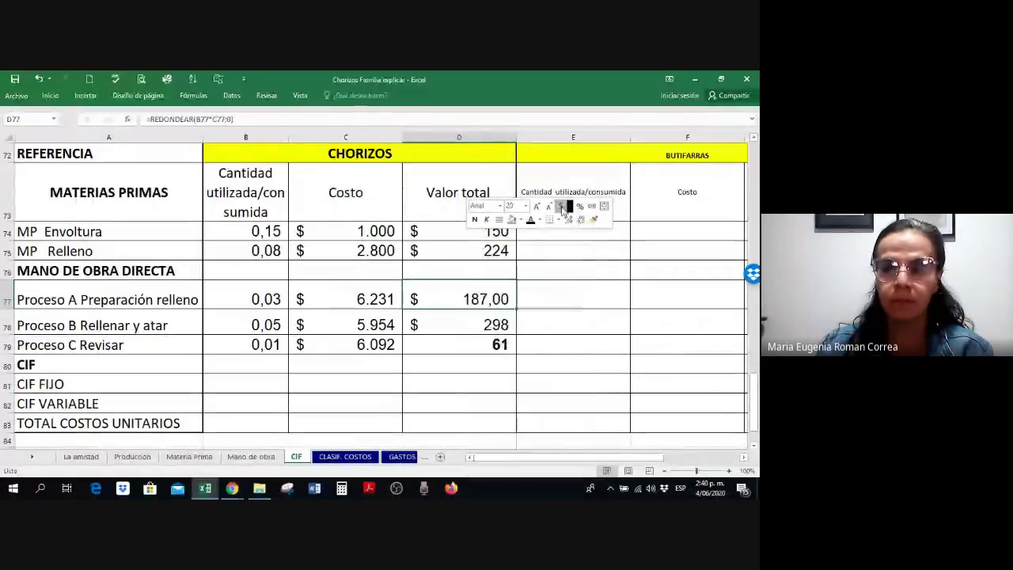
left_click(581, 220)
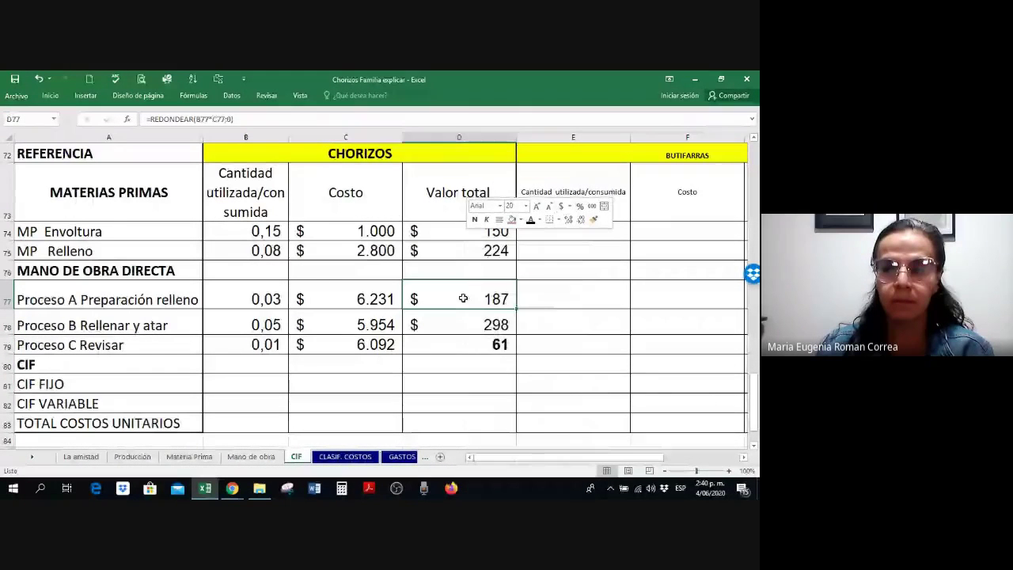
left_click(594, 219)
left_click_drag(479, 323, 483, 345)
left_click(480, 389)
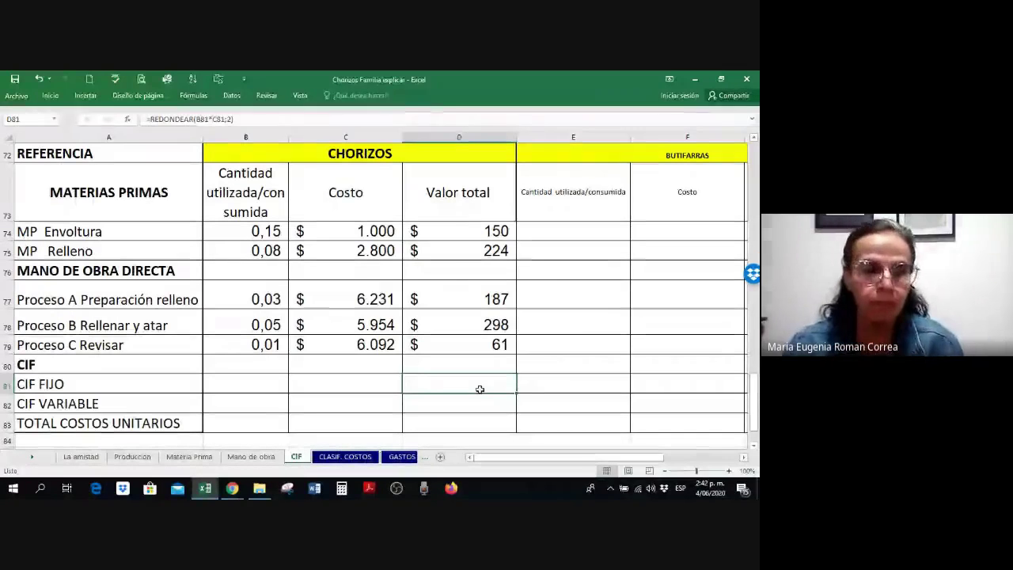
- Review the labor quantities in B77:B79 and reveal the CIF FIJO and CIF VARIABLE quantities in B81:B82 with black font
left_click(71, 384)
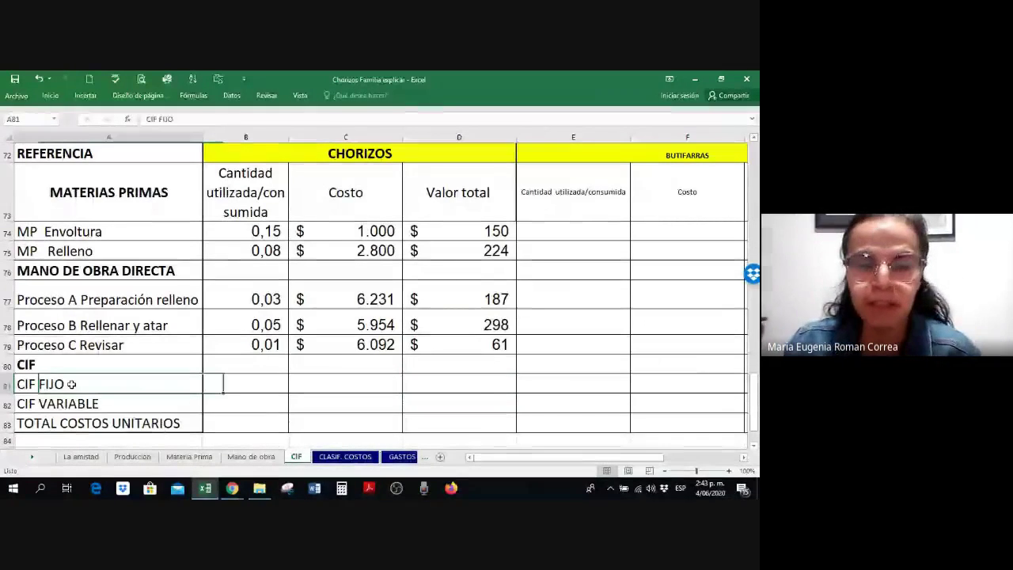
left_click_drag(237, 387, 236, 400)
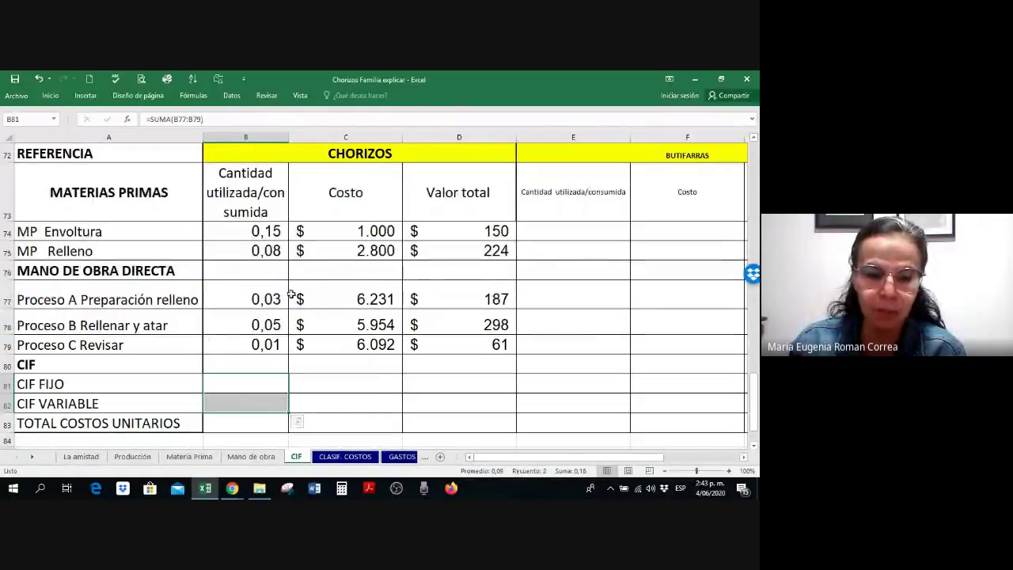
left_click_drag(273, 299, 269, 344)
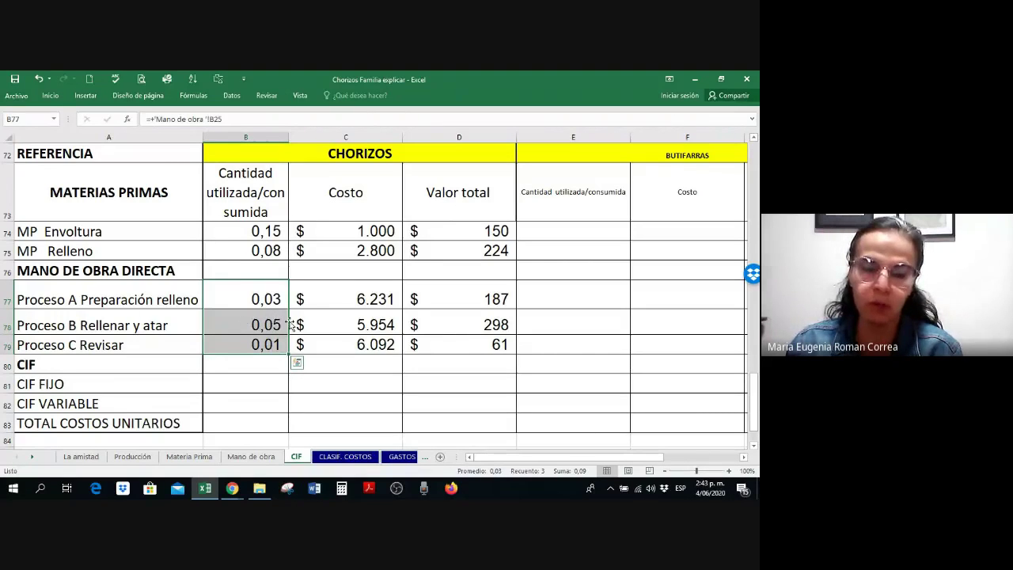
left_click_drag(255, 377, 253, 397)
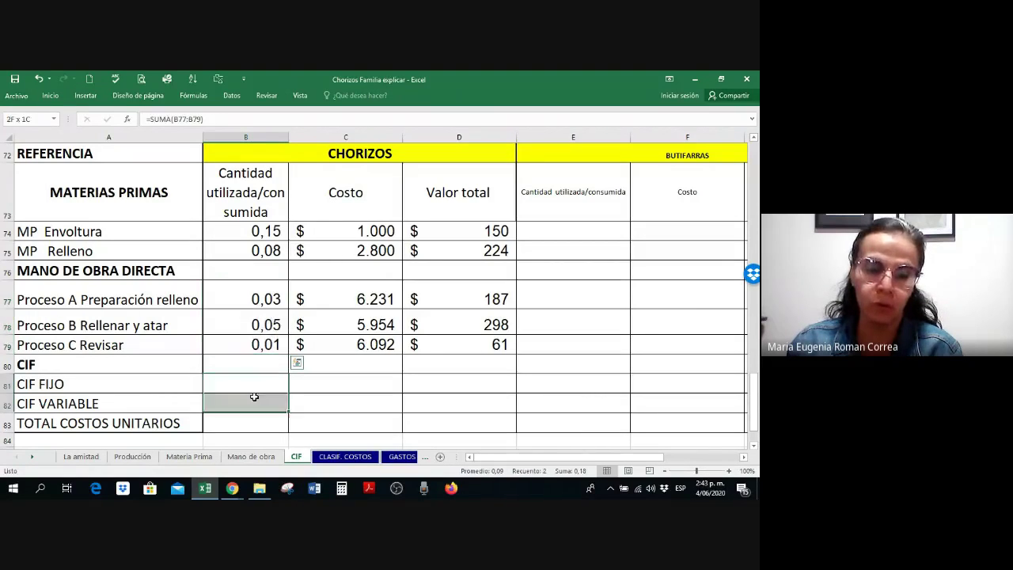
right_click(254, 401)
left_click(319, 437)
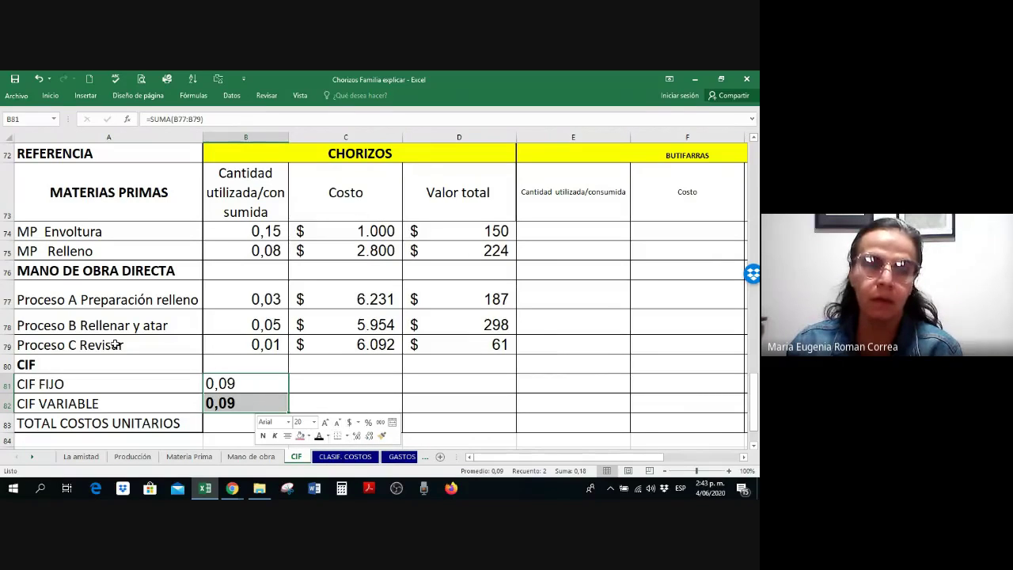
- Right-align the CIF FIJO and CIF VARIABLE quantities in B81:B82 and remove their bold formatting
left_click(50, 95)
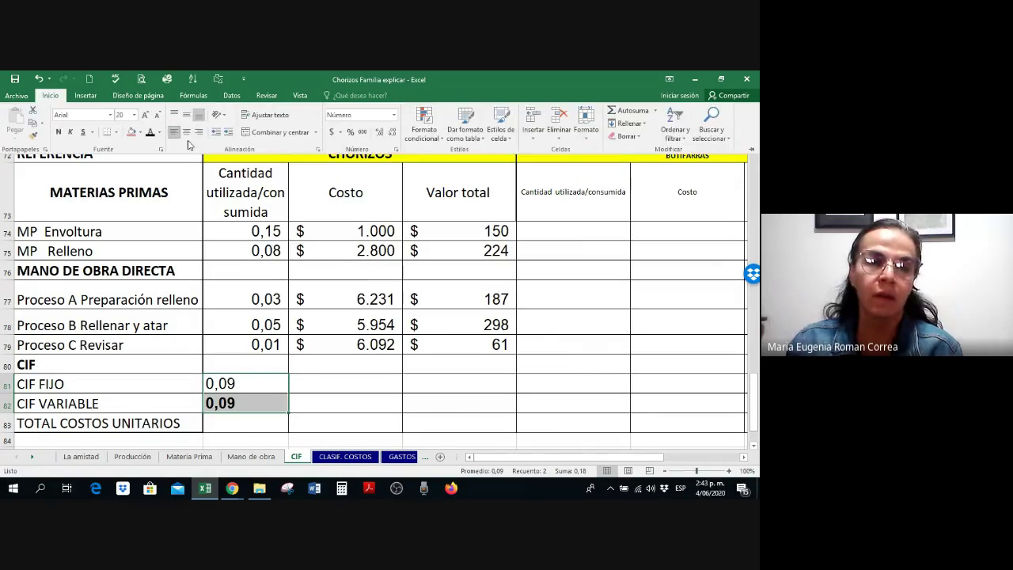
left_click(198, 132)
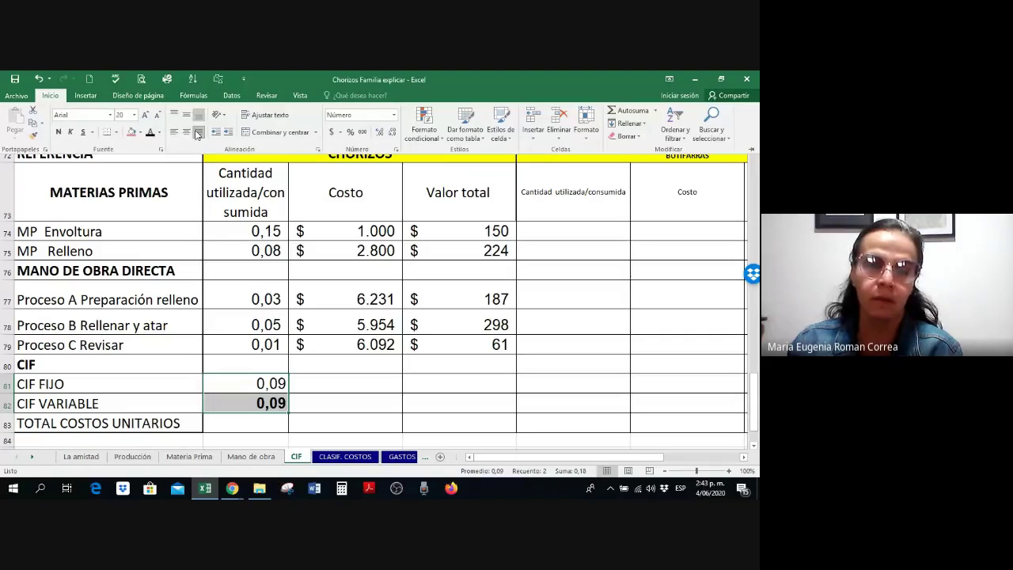
right_click(250, 402)
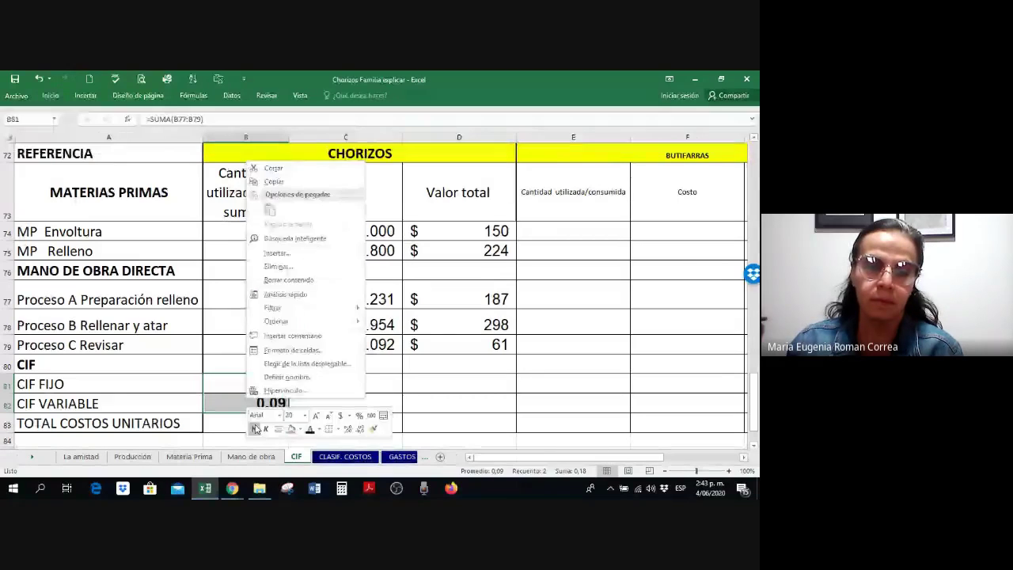
left_click(255, 429)
left_click(255, 428)
- Review the fixed rate (TF) and variable rate (TV) calculations in rows 54 and 56 as the source of the chorizos CIF costs
left_click(317, 385)
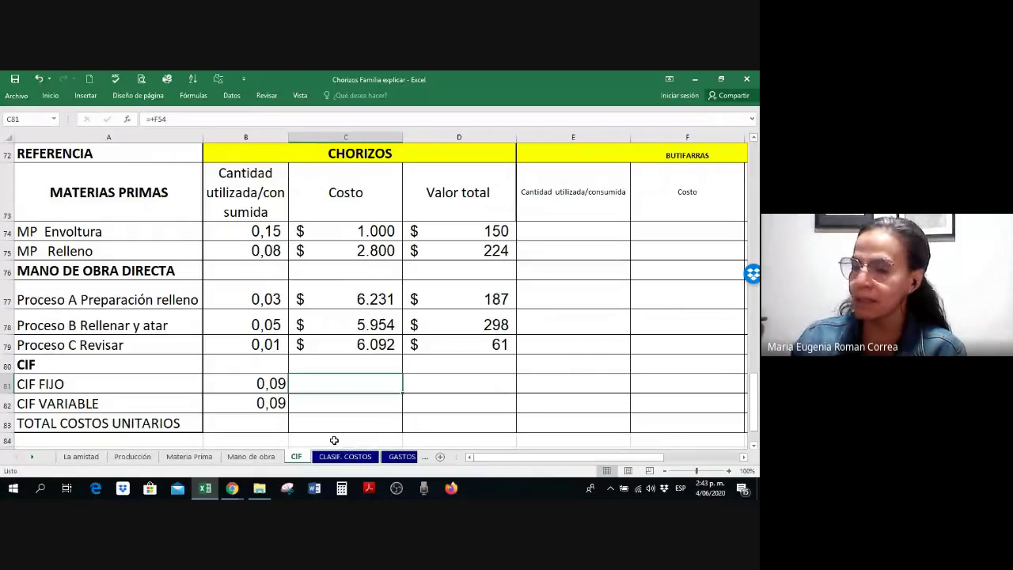
left_click_drag(60, 386, 337, 385)
left_click_drag(170, 403, 362, 397)
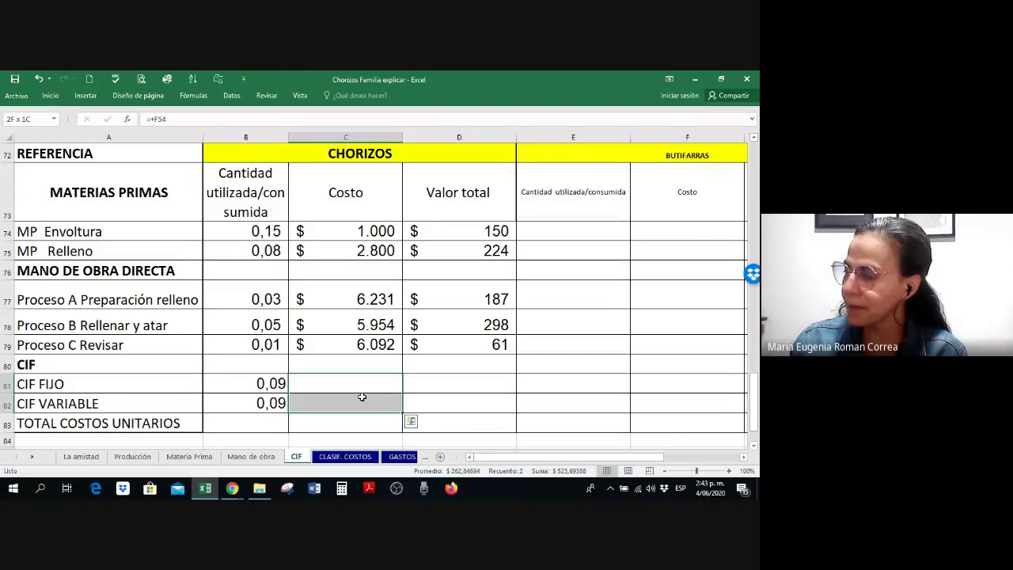
scroll(611, 340, "up", 2)
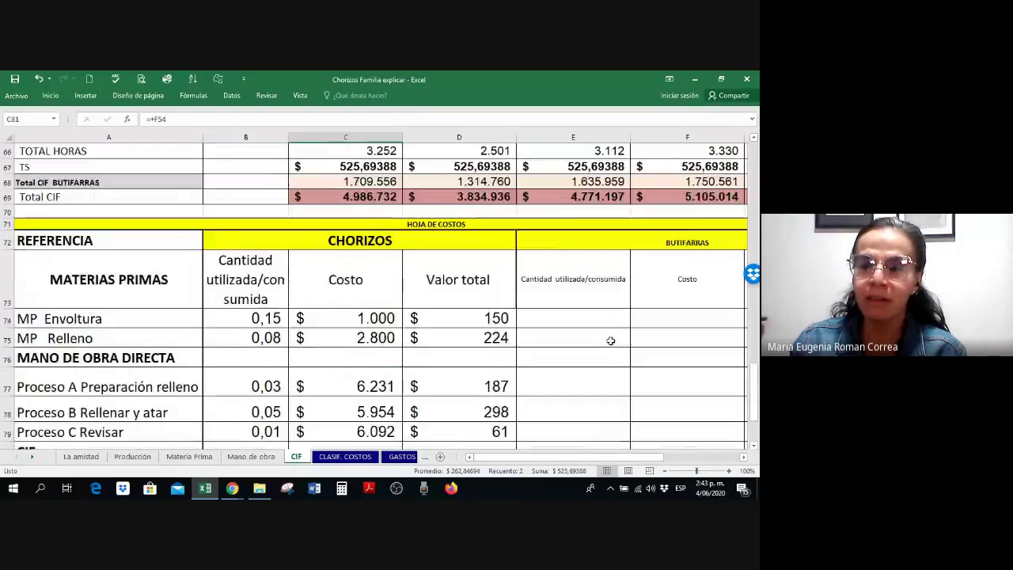
scroll(611, 340, "up", 8)
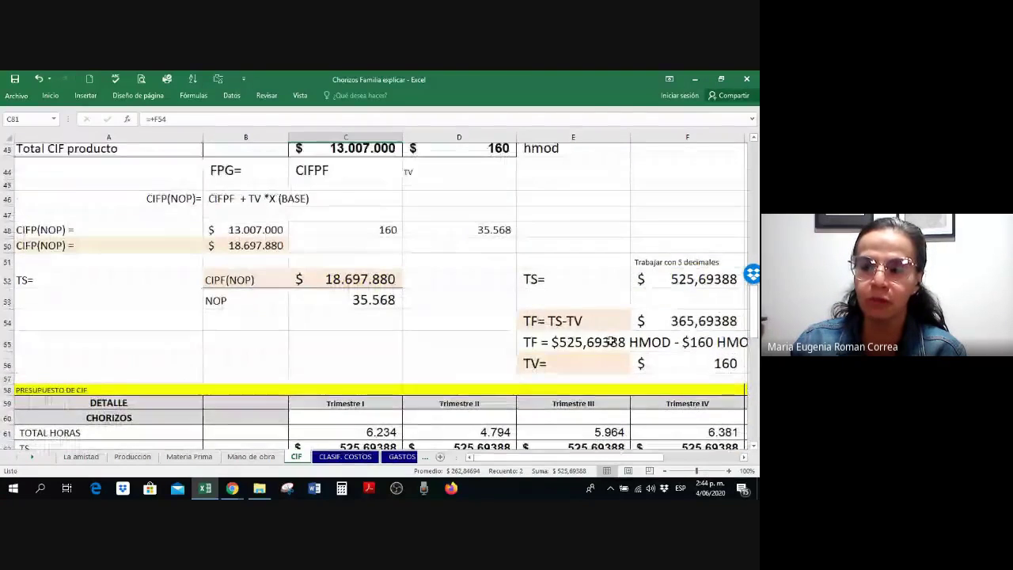
scroll(611, 340, "up", 1)
scroll(581, 417, "right", 3)
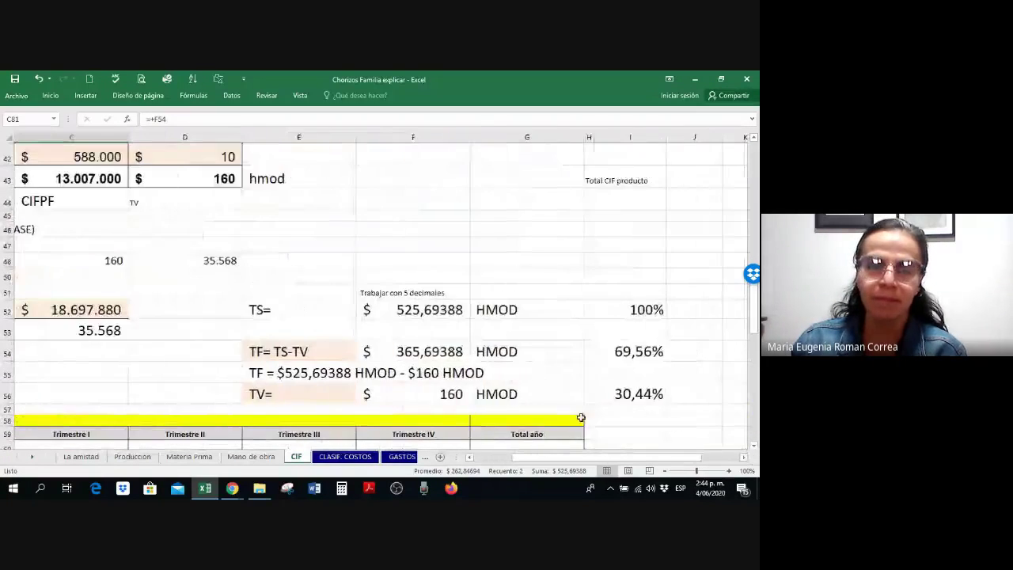
scroll(581, 417, "down", 1)
left_click_drag(279, 283, 562, 289)
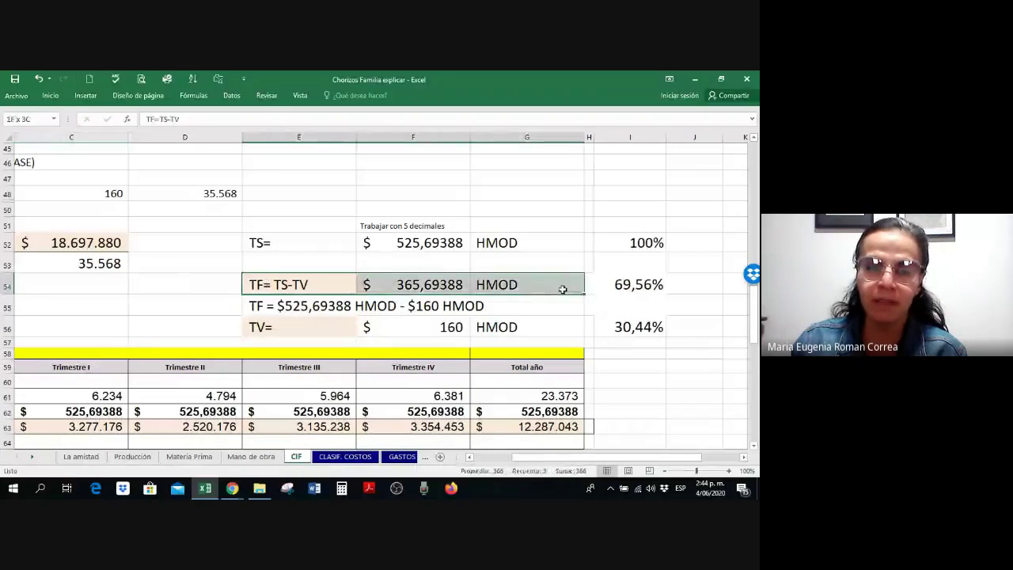
left_click_drag(263, 328, 484, 335)
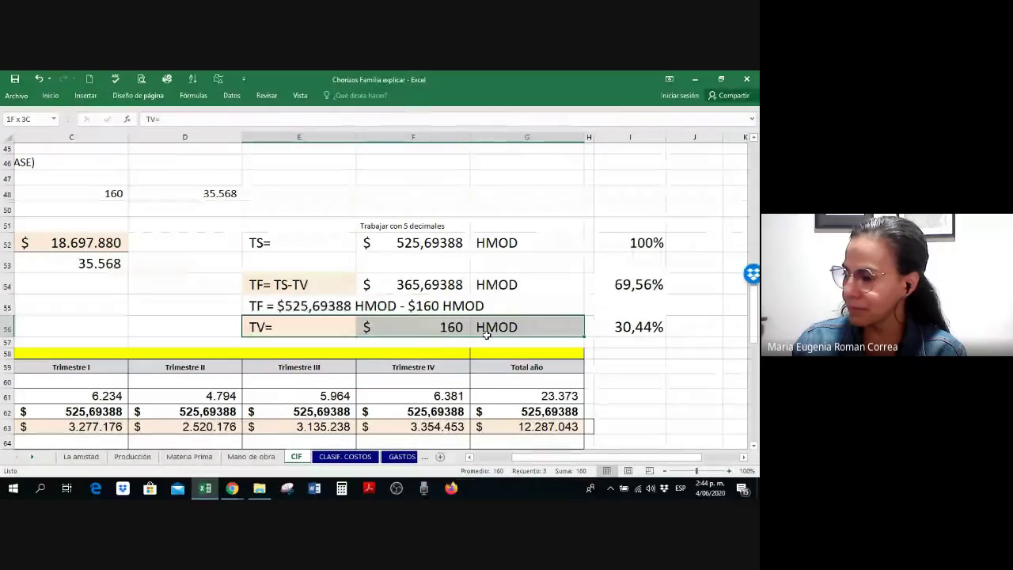
left_click_drag(486, 335, 486, 335)
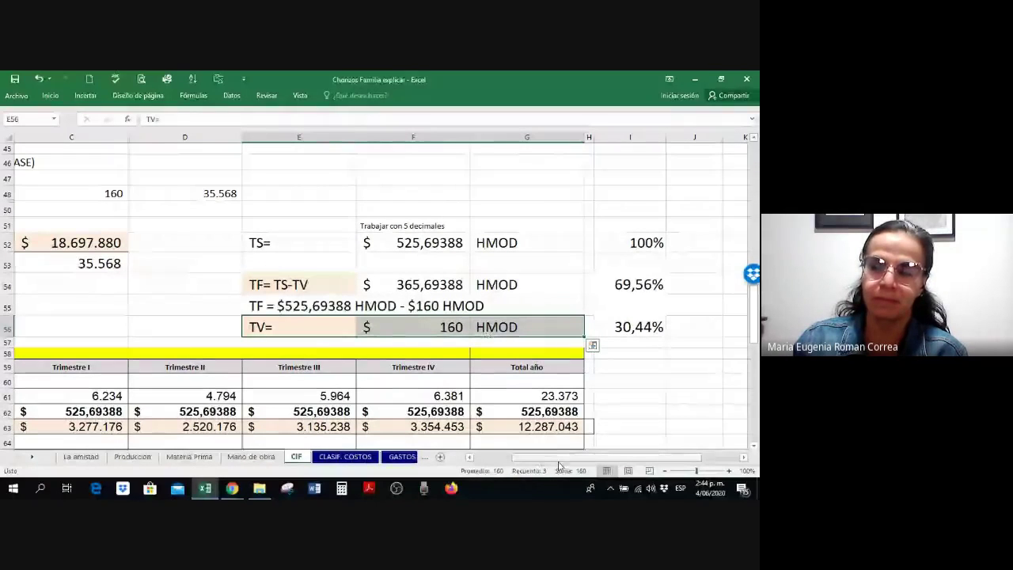
scroll(381, 421, "left", 3)
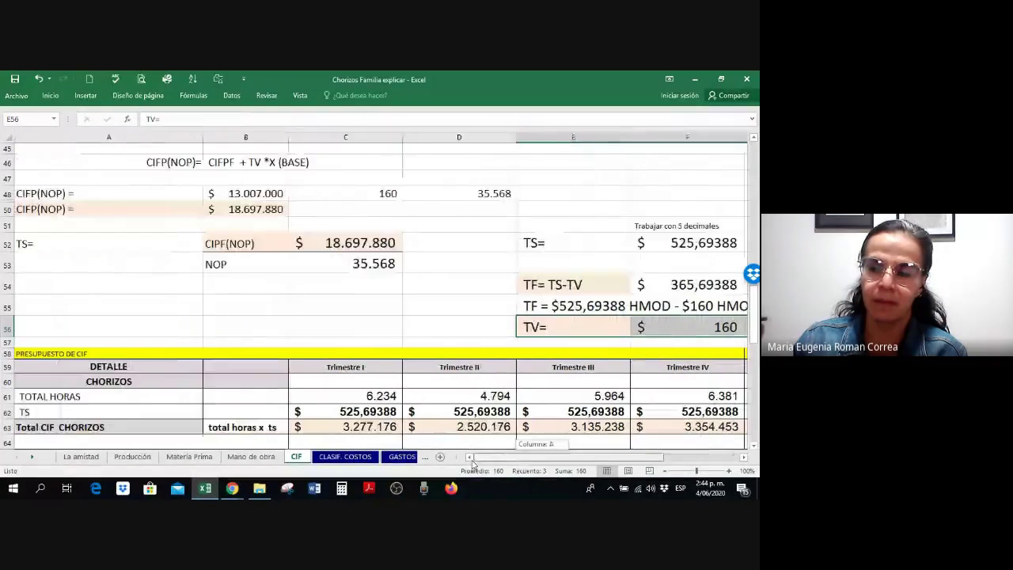
scroll(381, 418, "down", 11)
scroll(380, 414, "up", 2)
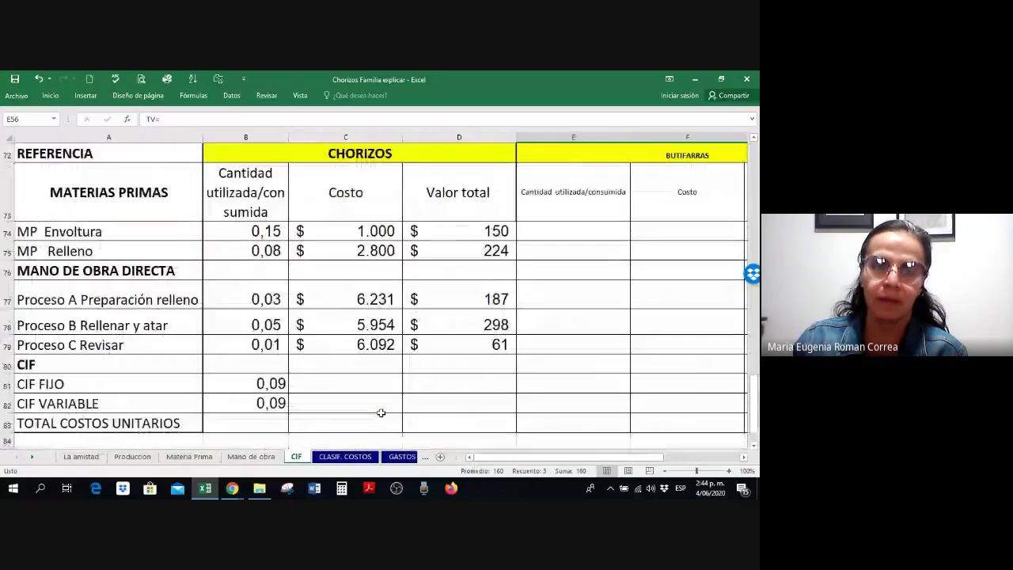
- Reveal the CIF FIJO and CIF VARIABLE costs in C81:C82 with black font
left_click_drag(331, 384, 356, 402)
right_click(357, 402)
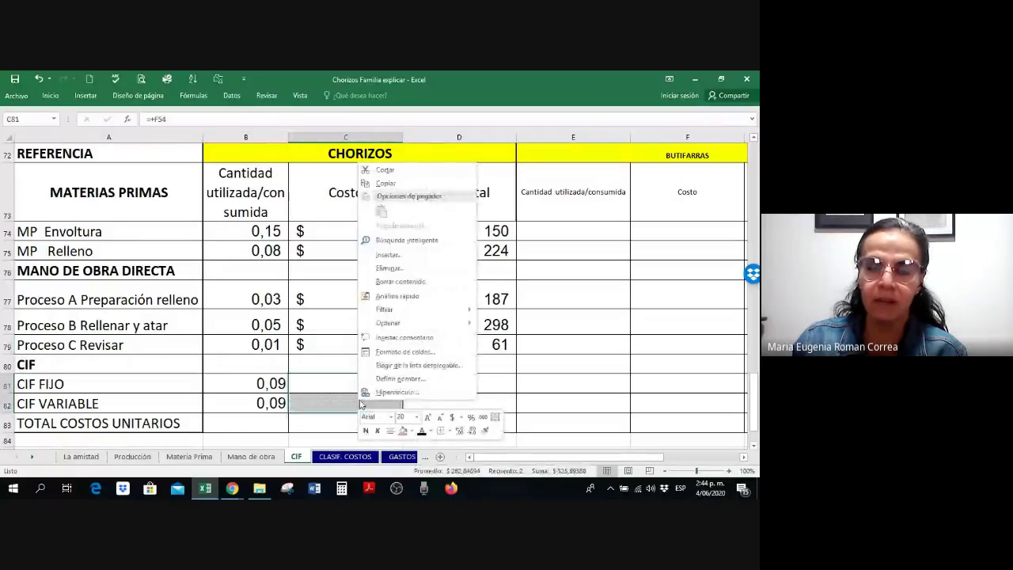
left_click(422, 431)
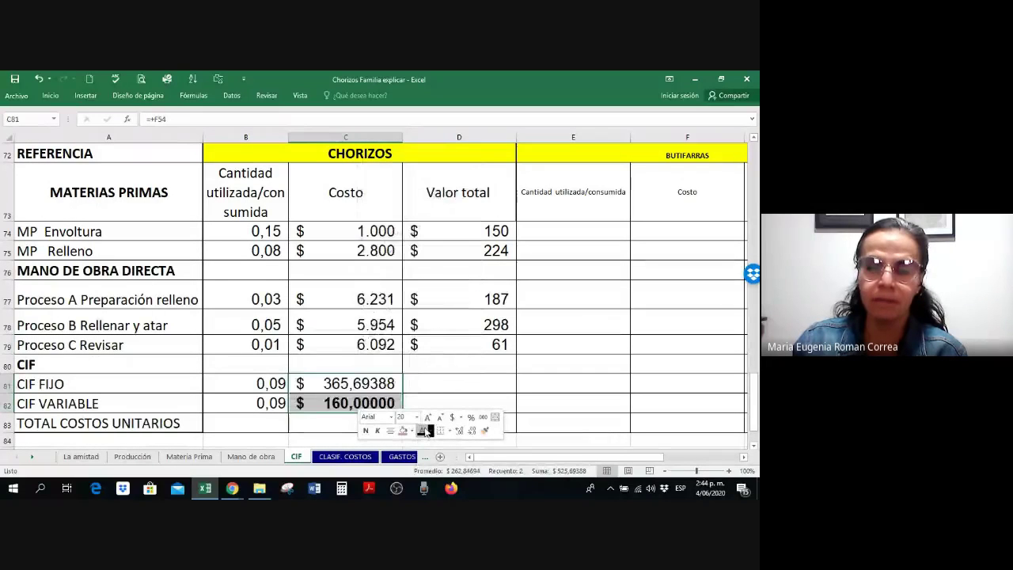
- Remove all displayed decimals and the bold formatting from the CIF VARIABLE cost in C82
left_click(322, 404)
right_click(326, 403)
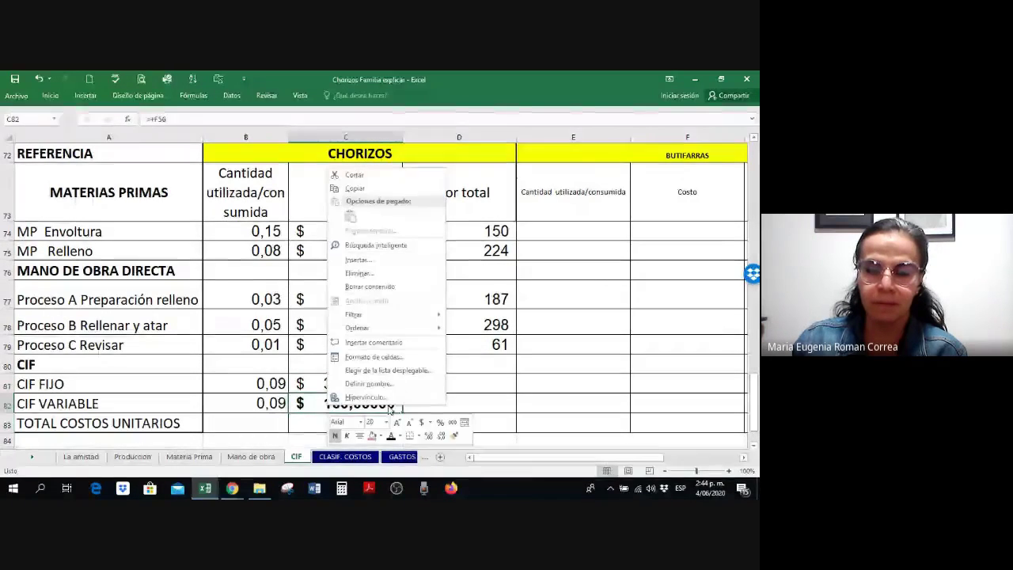
left_click(441, 436)
left_click(441, 437)
left_click(441, 436)
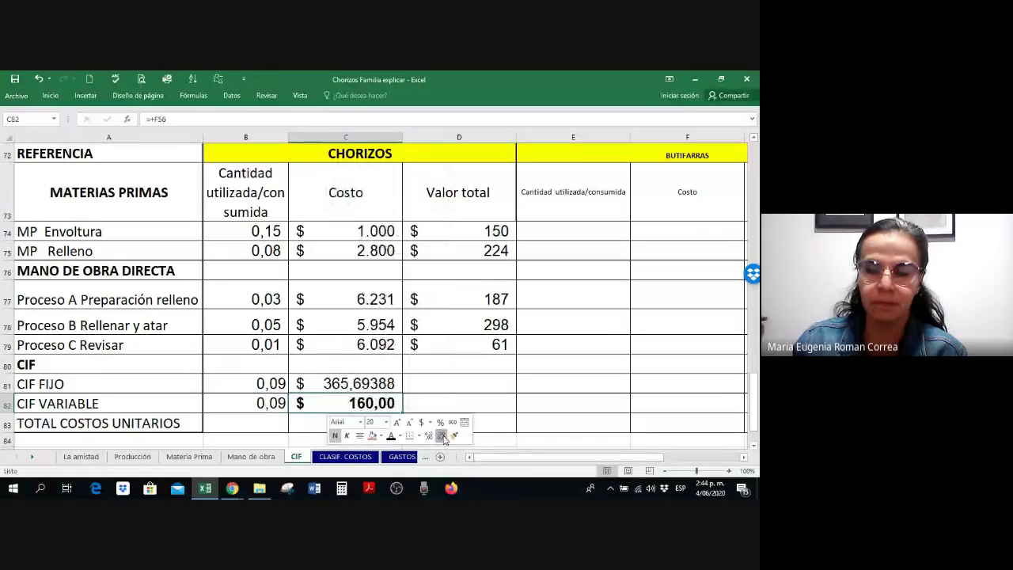
left_click(441, 437)
left_click(441, 438)
left_click(442, 385)
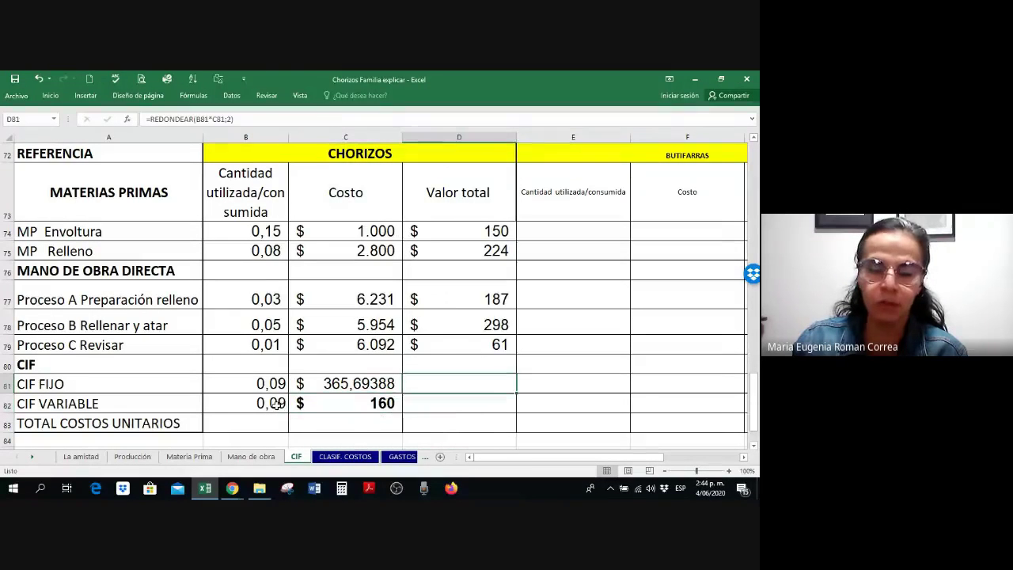
right_click(333, 407)
key("Escape")
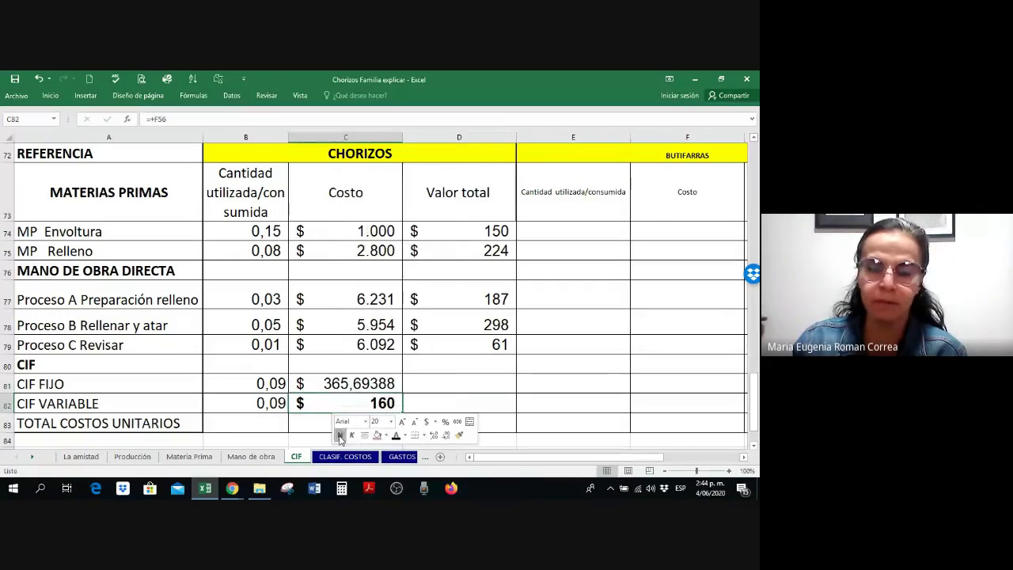
- Reveal the CIF totals and the total unit cost in D81:D83 with black font
left_click(456, 383)
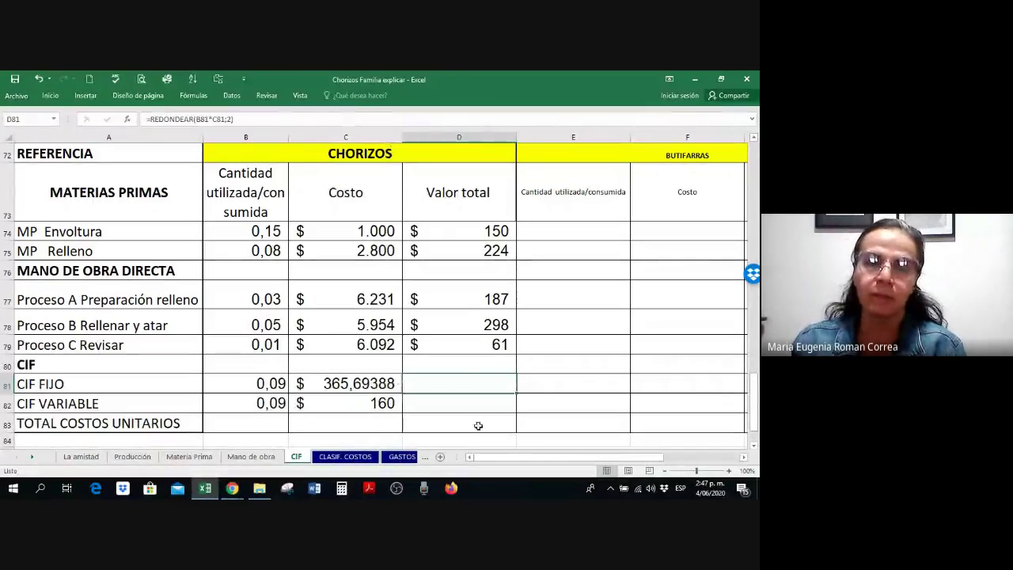
left_click_drag(458, 379, 438, 422)
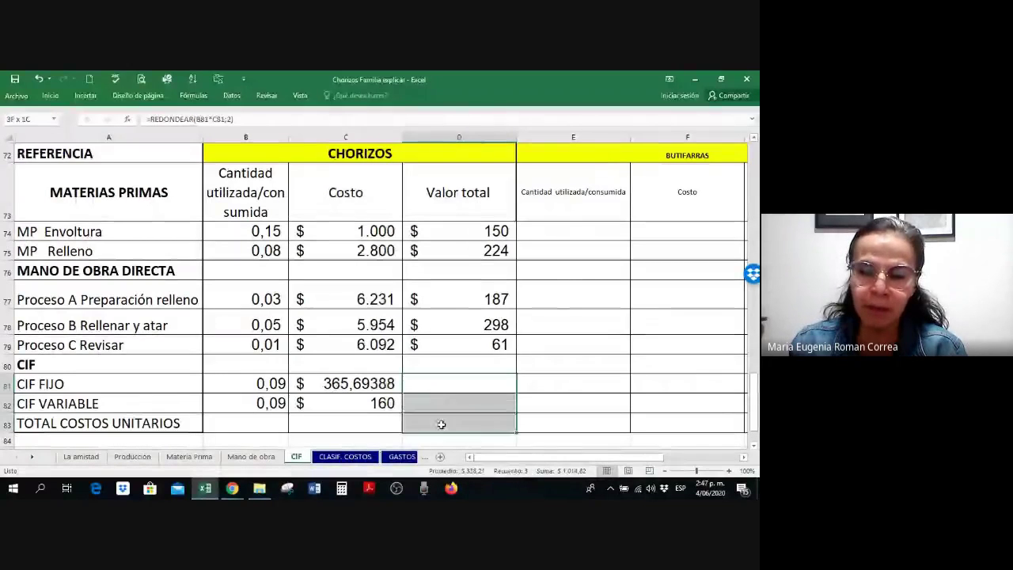
right_click(439, 423)
left_click(508, 445)
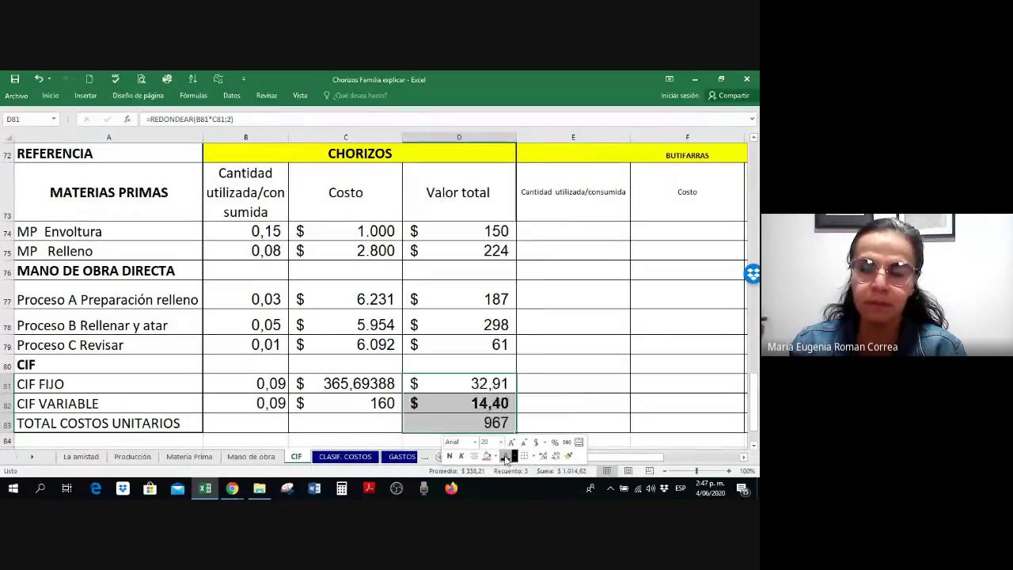
- Change the REDONDEAR formulas of the CIF FIJO and CIF VARIABLE totals in D81:D82 to round to 0 decimals
left_click(428, 403)
double_click(443, 384)
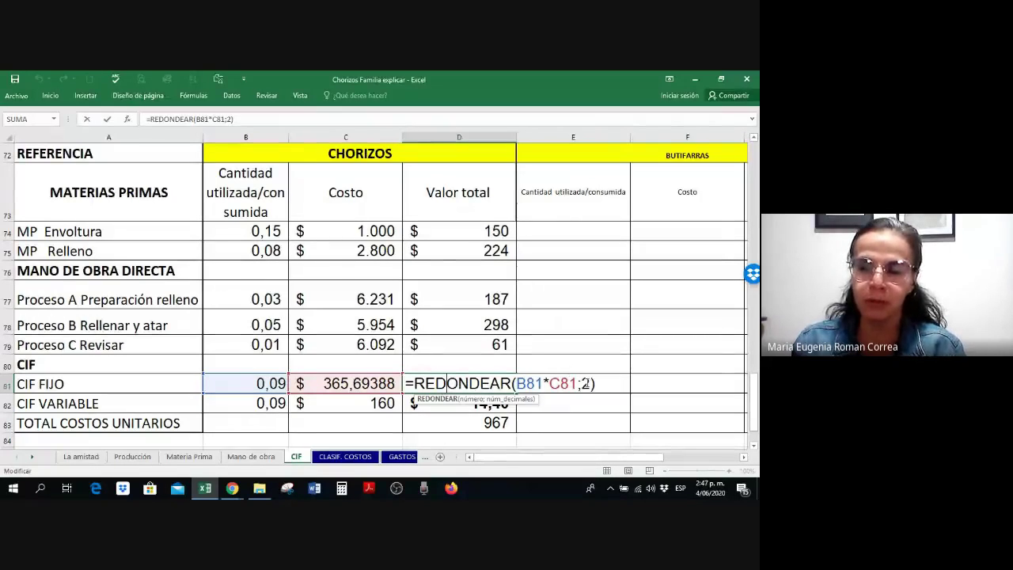
left_click(577, 383)
key("Return")
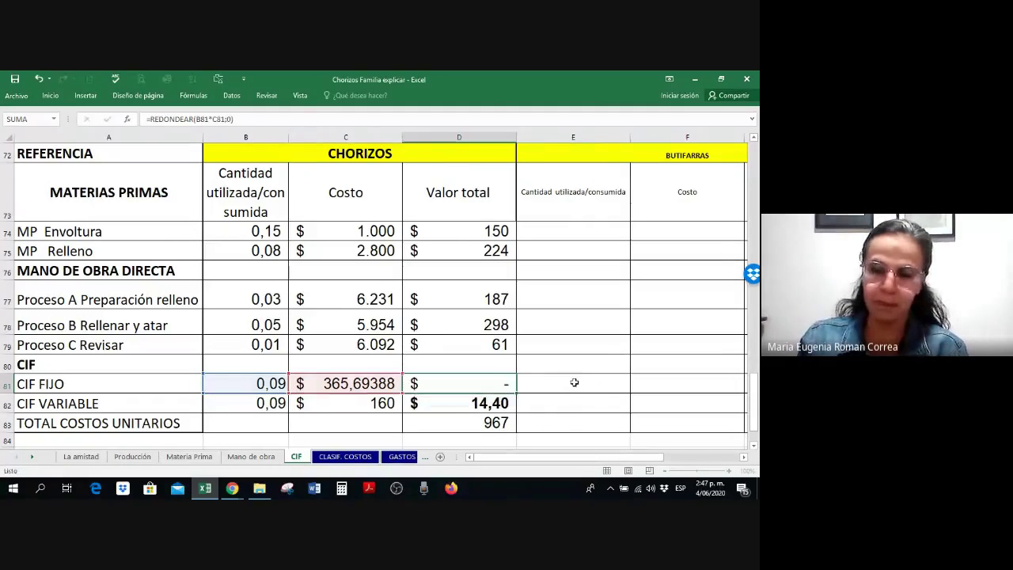
right_click(475, 406)
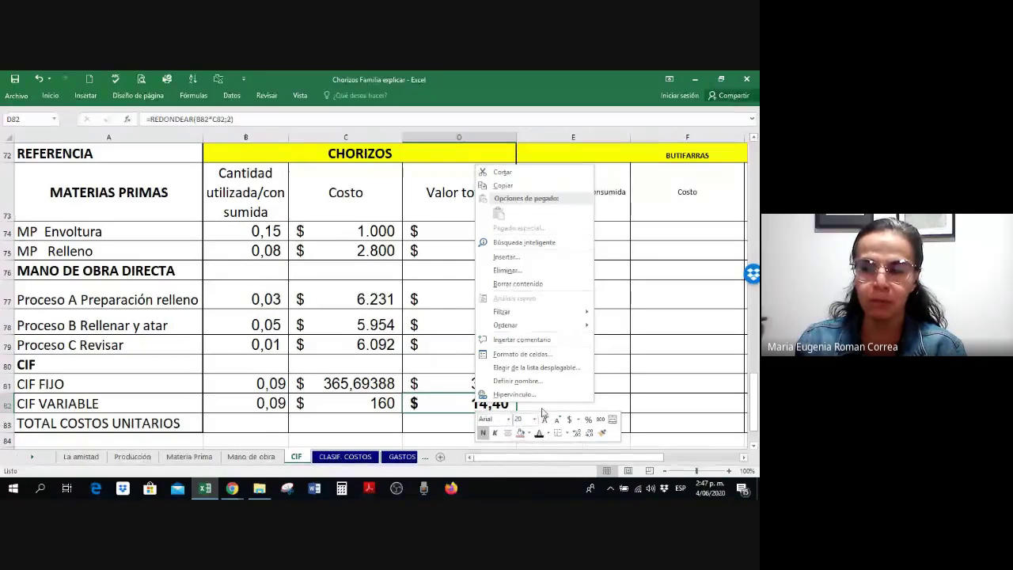
left_click(490, 405)
right_click(490, 404)
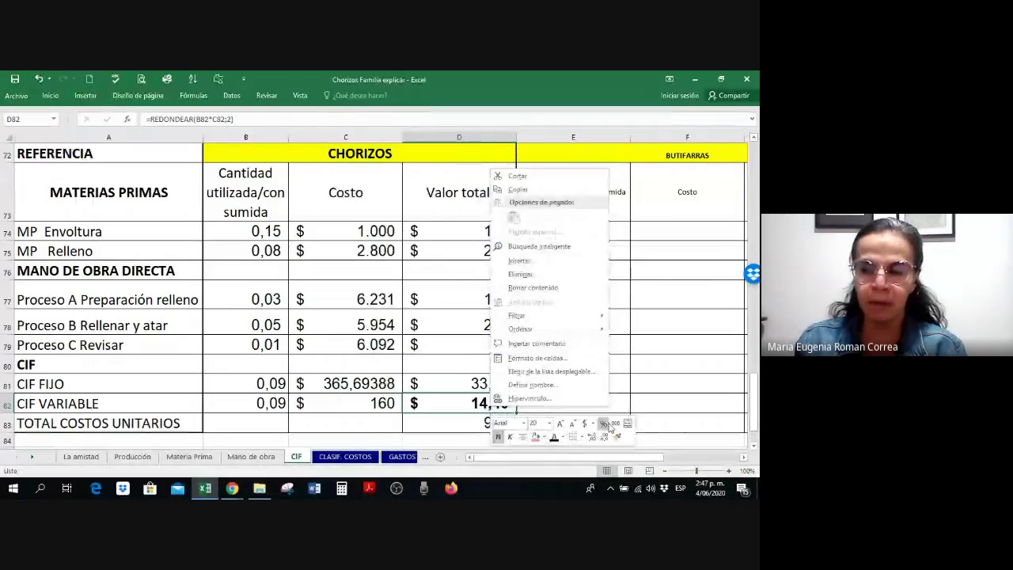
left_click(420, 408)
double_click(420, 408)
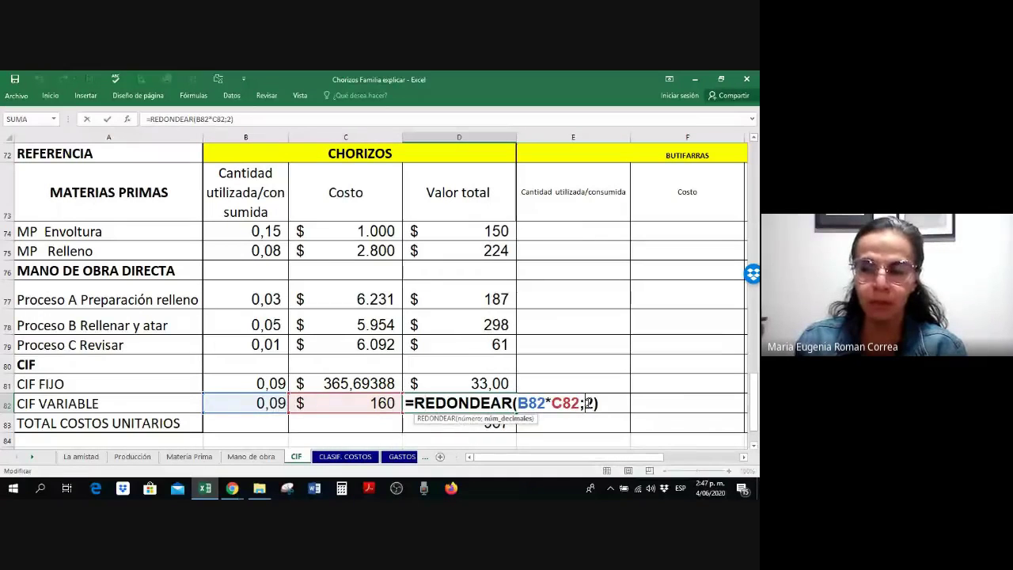
key("Return")
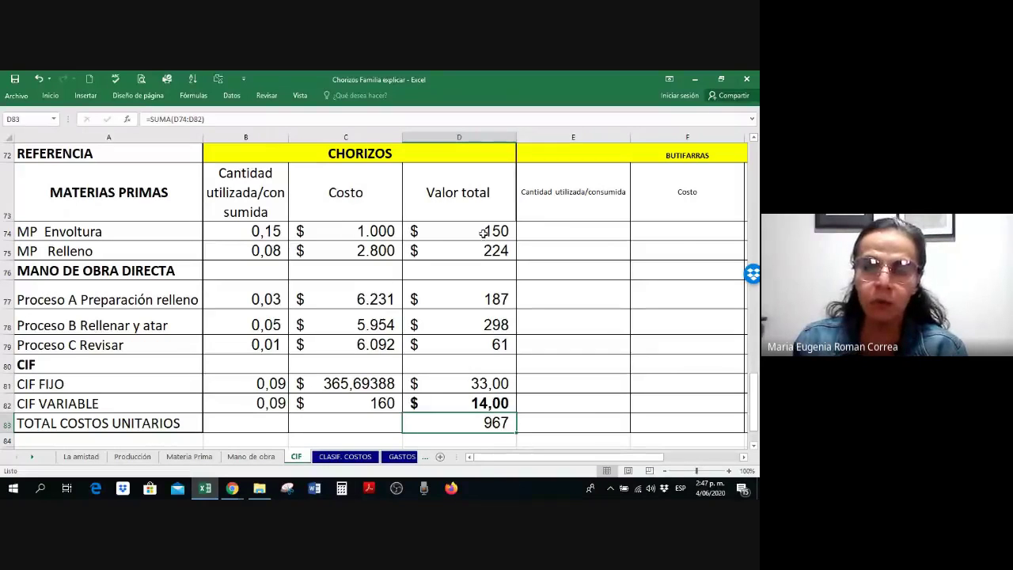
- Check the values summed in D83, and remove the displayed decimals and bold formatting from the CIF totals in D81:D82
left_click_drag(485, 231, 482, 397)
left_click(477, 424)
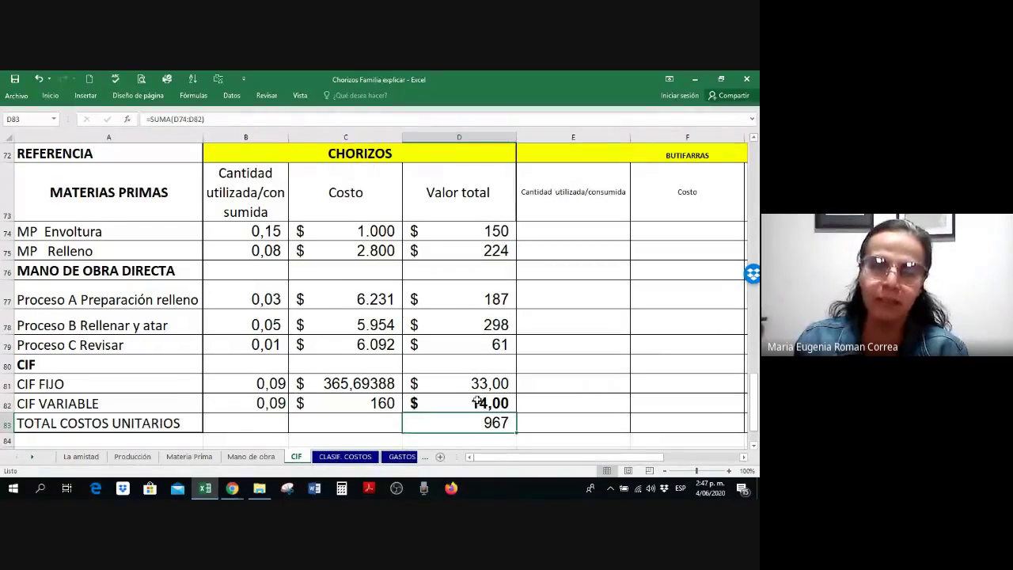
left_click_drag(475, 384, 480, 398)
right_click(481, 396)
left_click(582, 417)
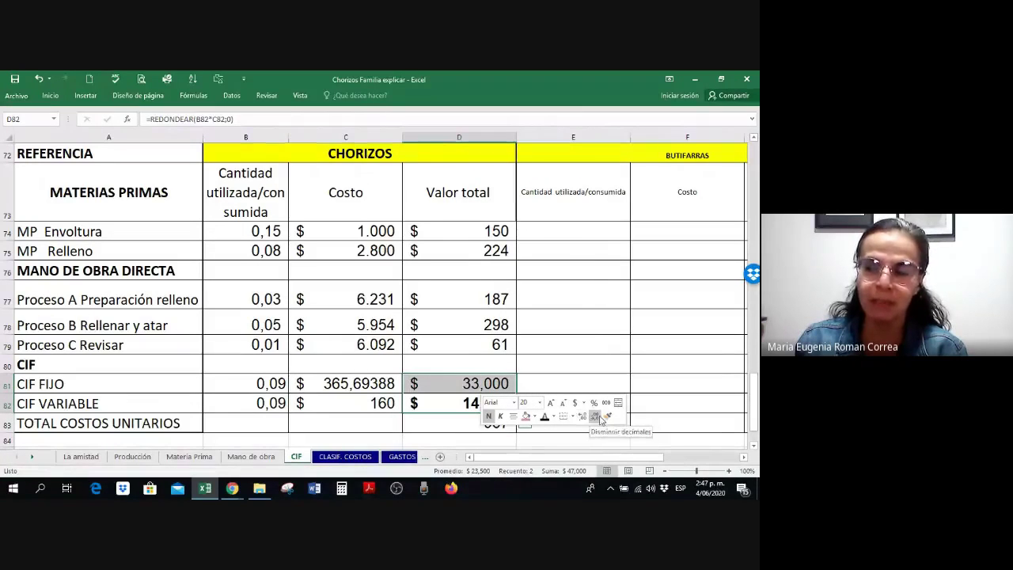
left_click(596, 420)
left_click(596, 420)
left_click(597, 420)
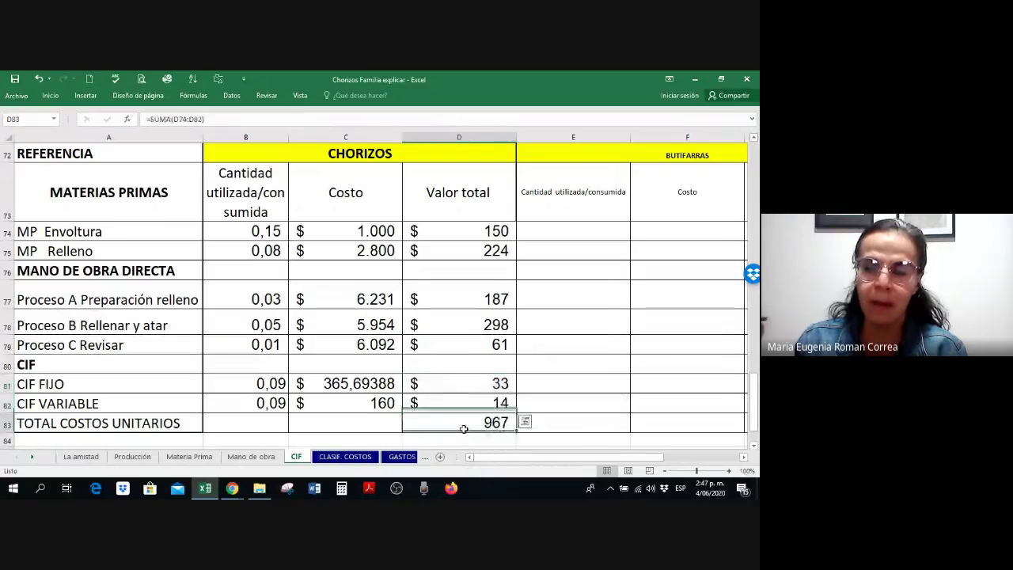
- Fill the TOTAL COSTOS UNITARIOS value in D83 with light red and give it the $ accounting format without decimals
left_click(464, 427)
right_click(464, 428)
left_click(595, 382)
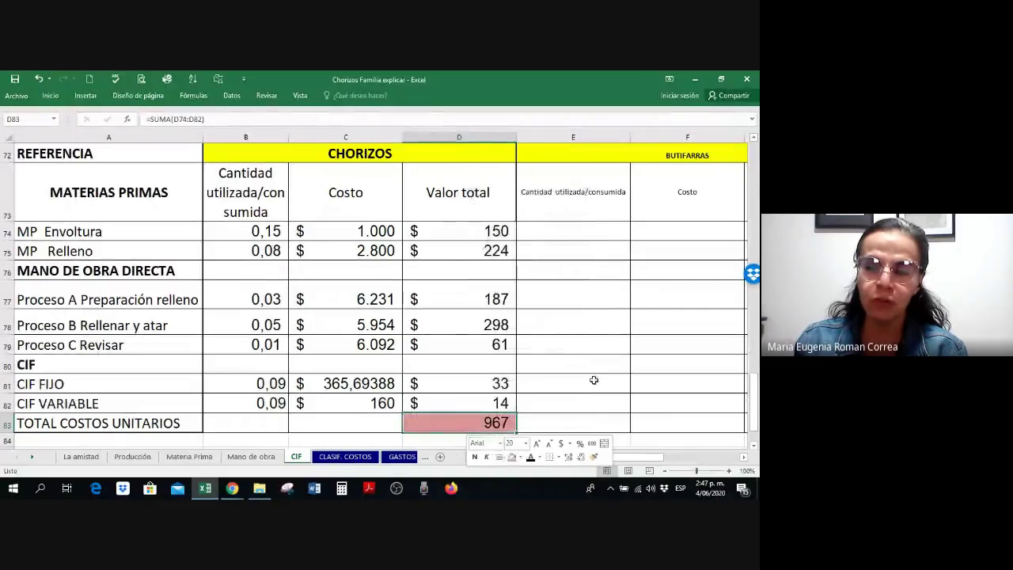
scroll(471, 338, "down", 1)
right_click(469, 327)
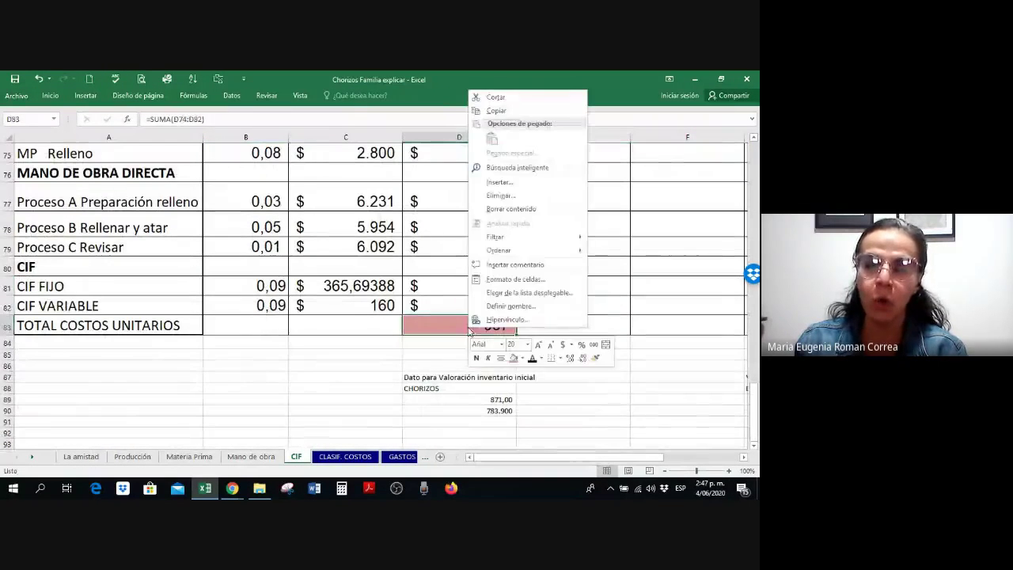
- Review the raw materials, direct labor and CIF blocks of the chorizos cost sheet
scroll(560, 348, "up", 2)
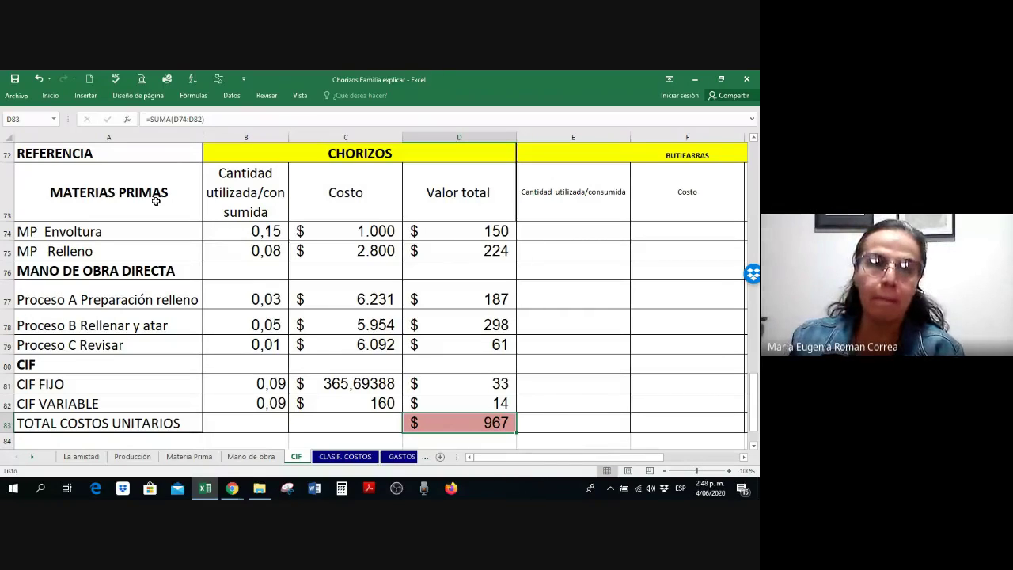
left_click_drag(158, 231, 480, 195)
left_click_drag(46, 277, 459, 346)
left_click_drag(159, 364, 414, 401)
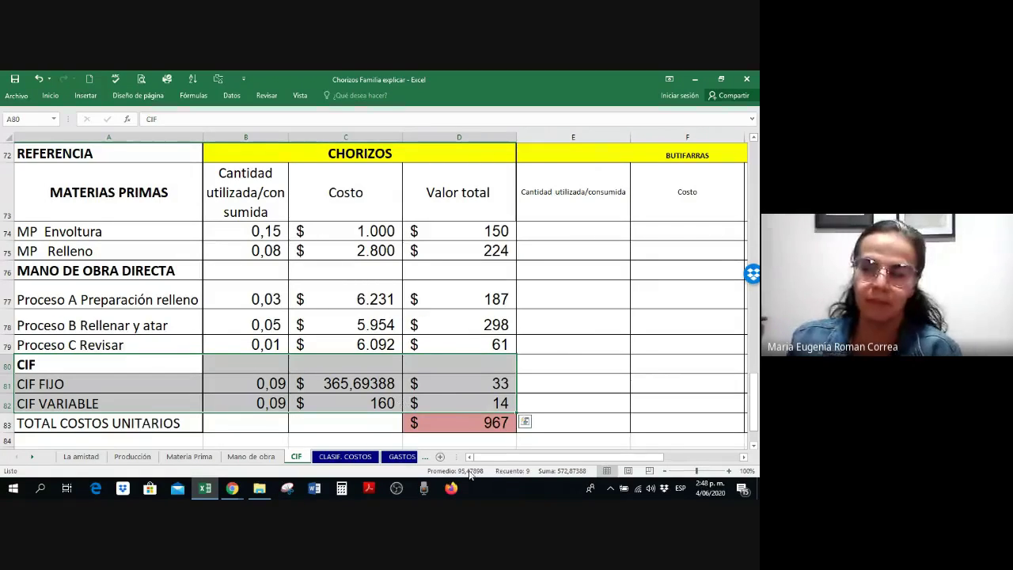
- Check the range D74:D82 summed by the chorizos TOTAL COSTOS UNITARIOS formula in D83
left_click(479, 423)
key("alt+equal")
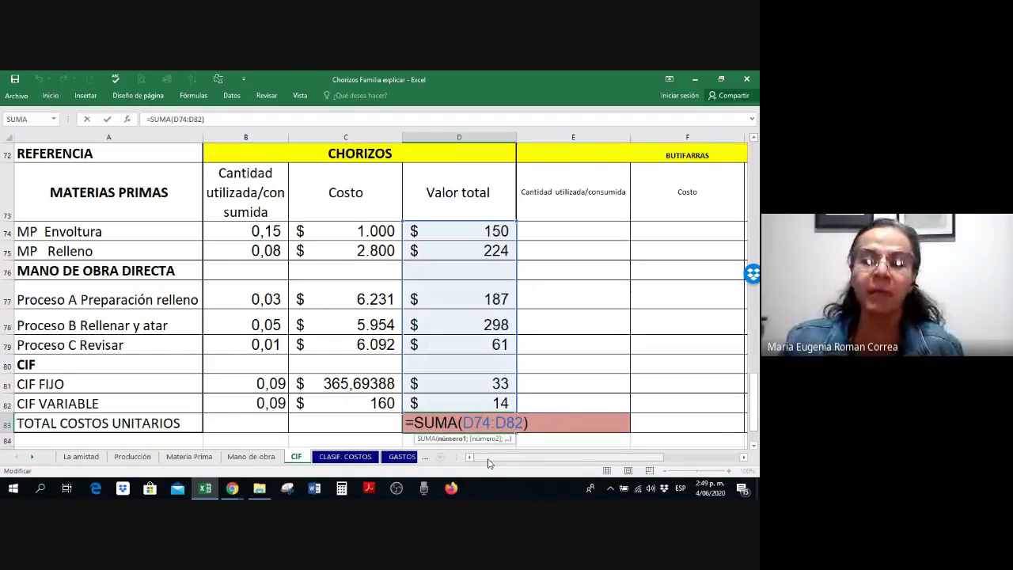
key("Return")
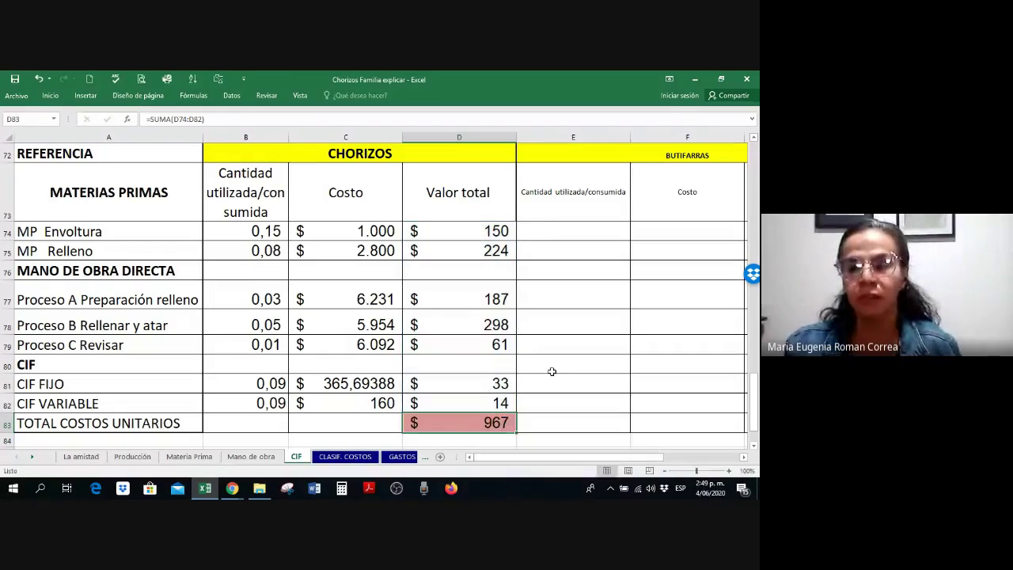
- Copy the formatting of the chorizos values in B74:D83 onto the butifarras block E74:G83
scroll(560, 373, "down", 1)
scroll(561, 373, "up", 1)
left_click_drag(487, 218, 594, 274)
left_click_drag(215, 250, 406, 415)
right_click(406, 415)
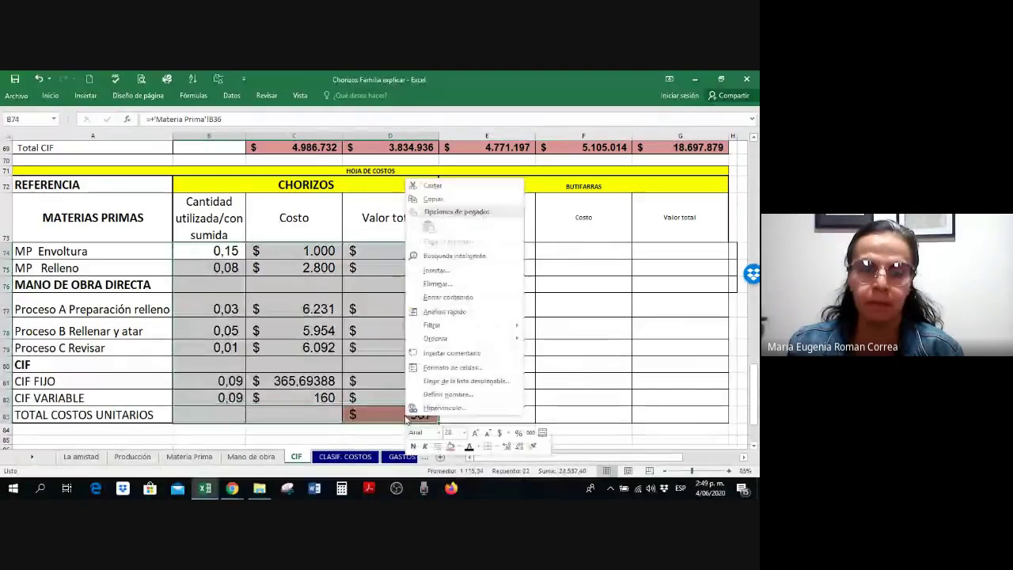
left_click(535, 448)
mouse_move(507, 253)
left_mouse_down()
mouse_move(650, 412)
mouse_move(697, 262)
mouse_move(696, 416)
left_mouse_up()
- Show two decimals in the Valor total values of butifarras (G74:G83) and chorizos (D74:D83)
left_click_drag(696, 250, 695, 416)
right_click(695, 416)
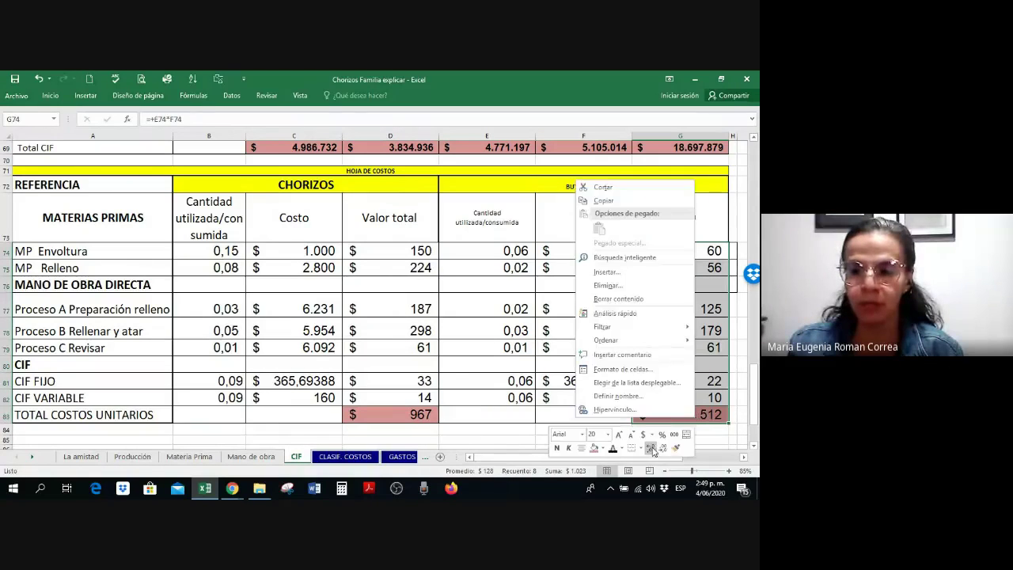
left_click(652, 448)
left_click_drag(392, 251, 394, 267)
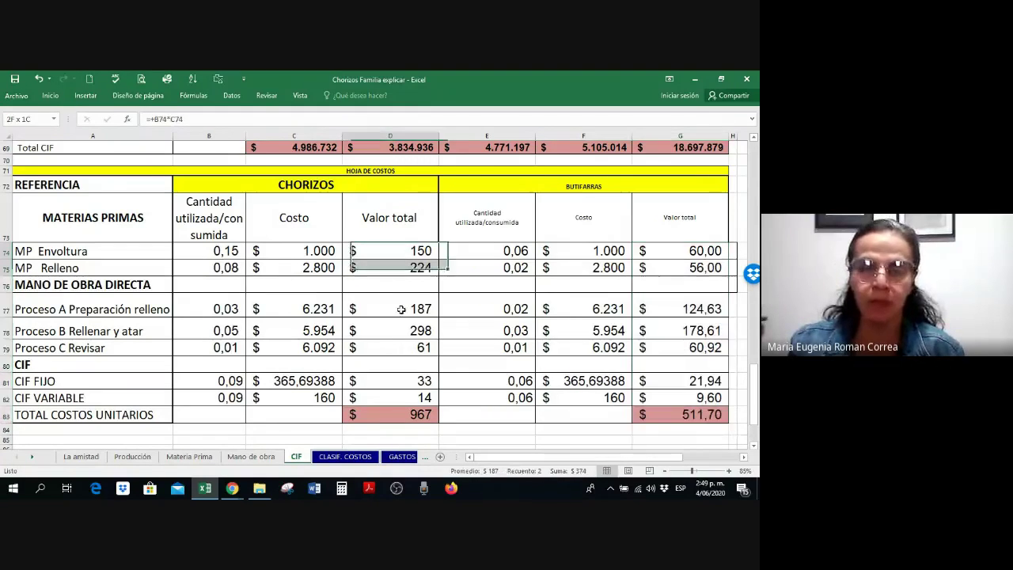
left_click_drag(402, 310, 402, 415)
right_click(402, 415)
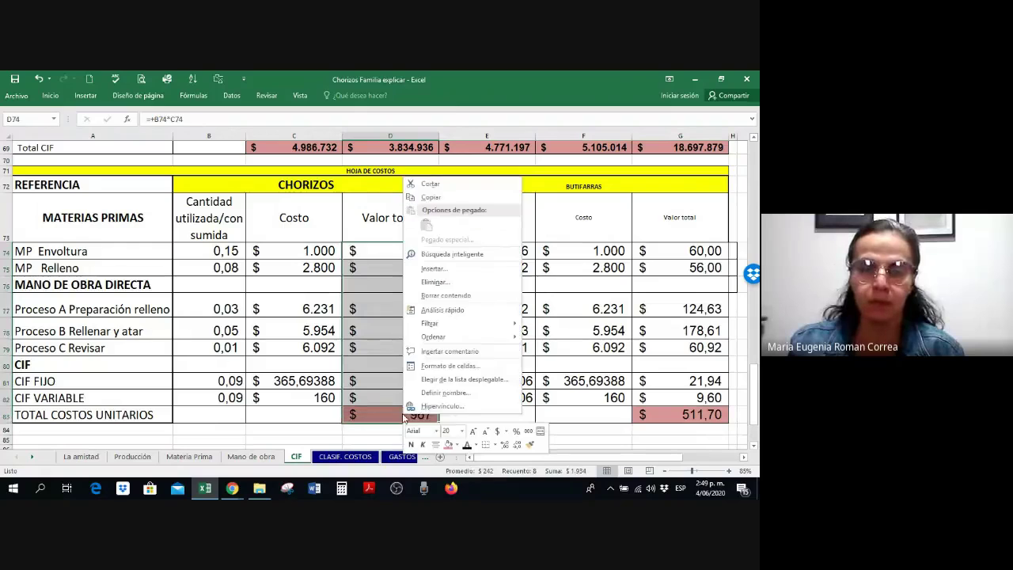
left_click(508, 448)
left_click(508, 448)
- Change the decimals argument of the butifarras direct labor REDONDEAR formulas to 0 in G77, 02 in G78 and 0 in G79
left_click(708, 307)
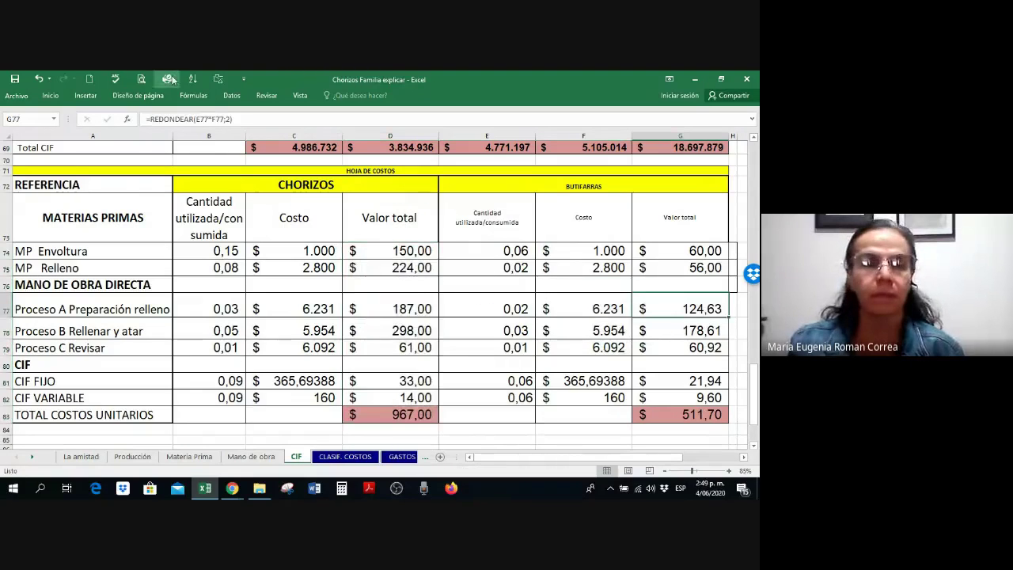
left_click(219, 119)
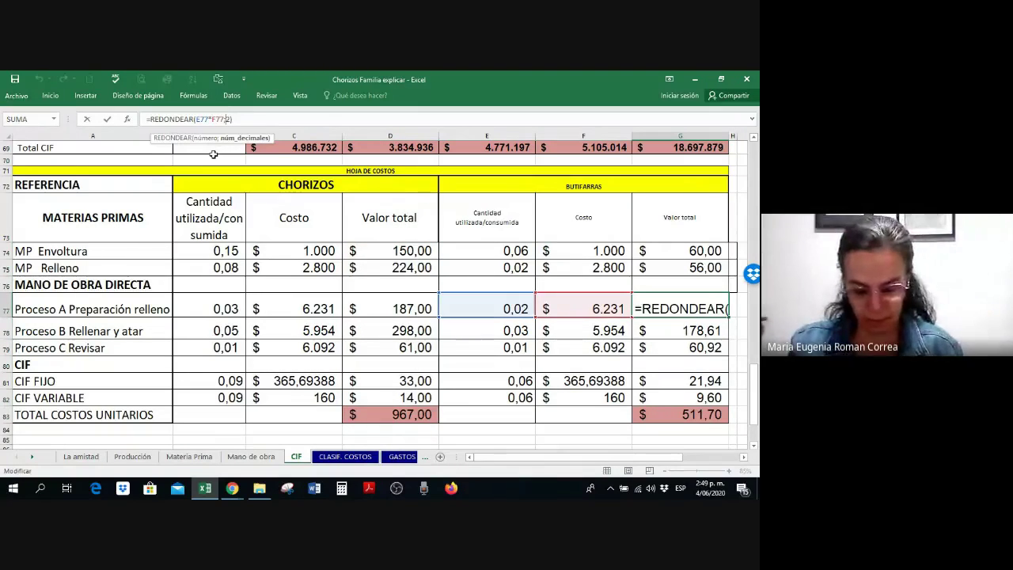
key("Return")
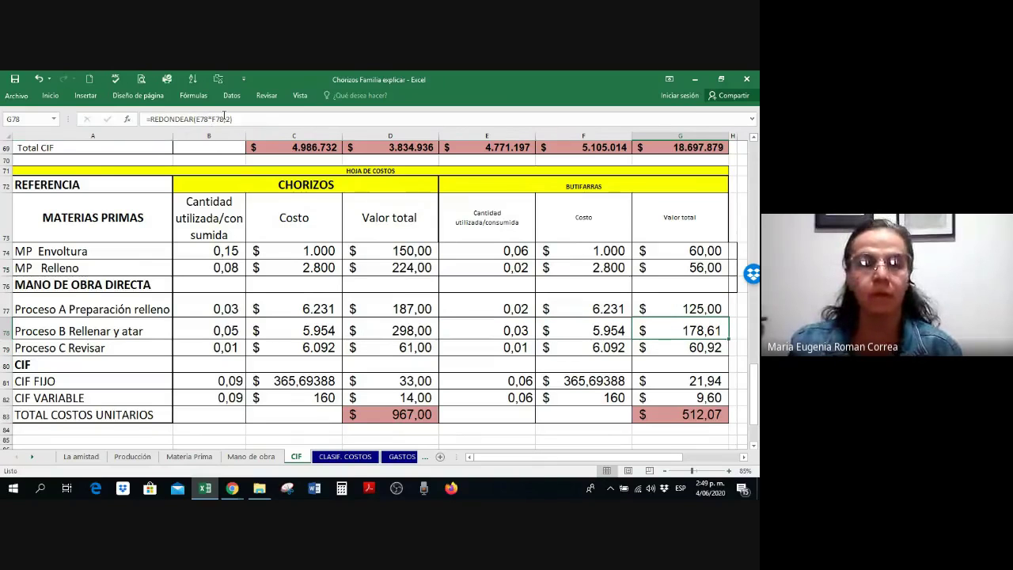
left_click(224, 117)
type("0")
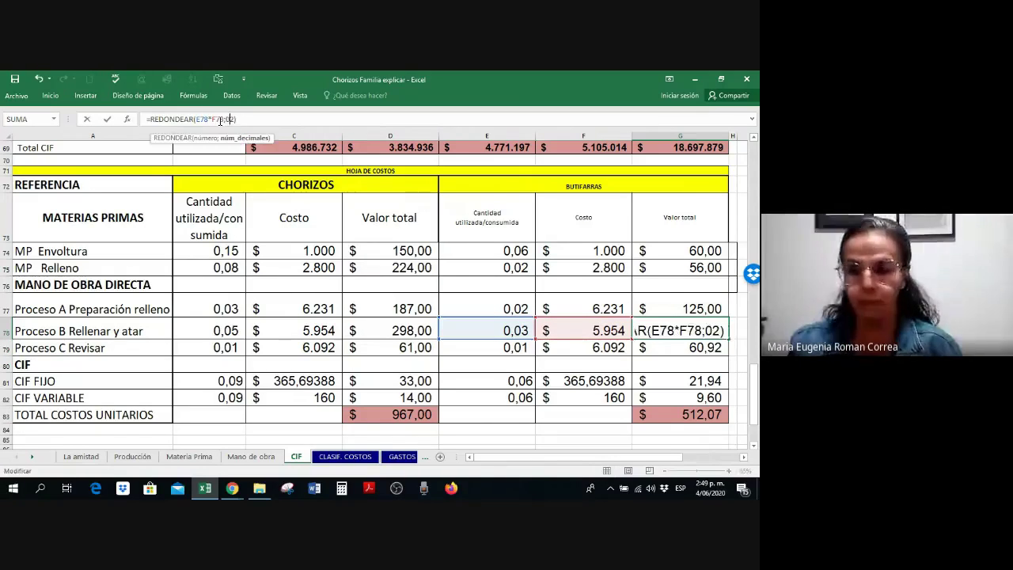
key("Return")
left_click(229, 119)
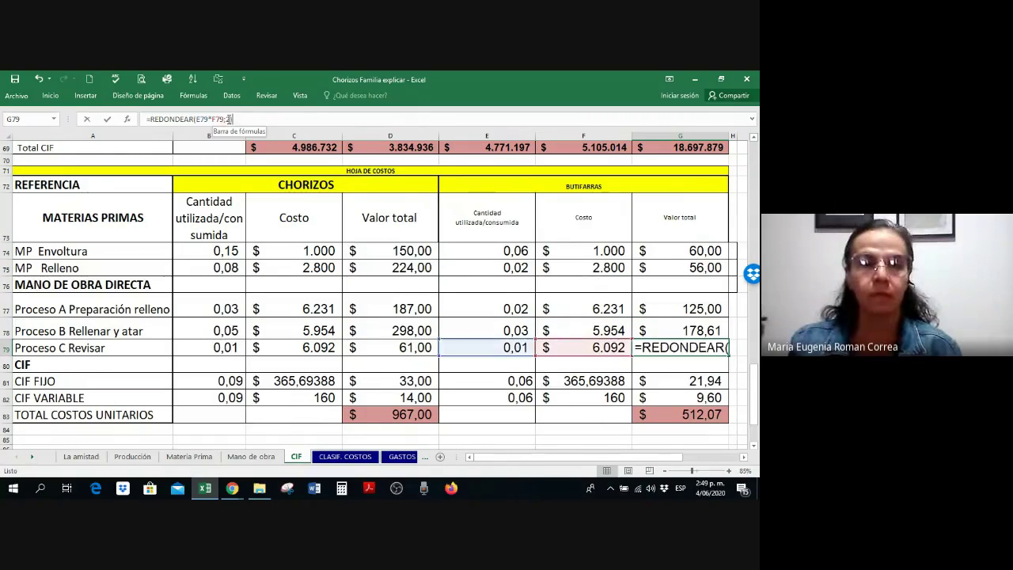
double_click(229, 119)
type("0")
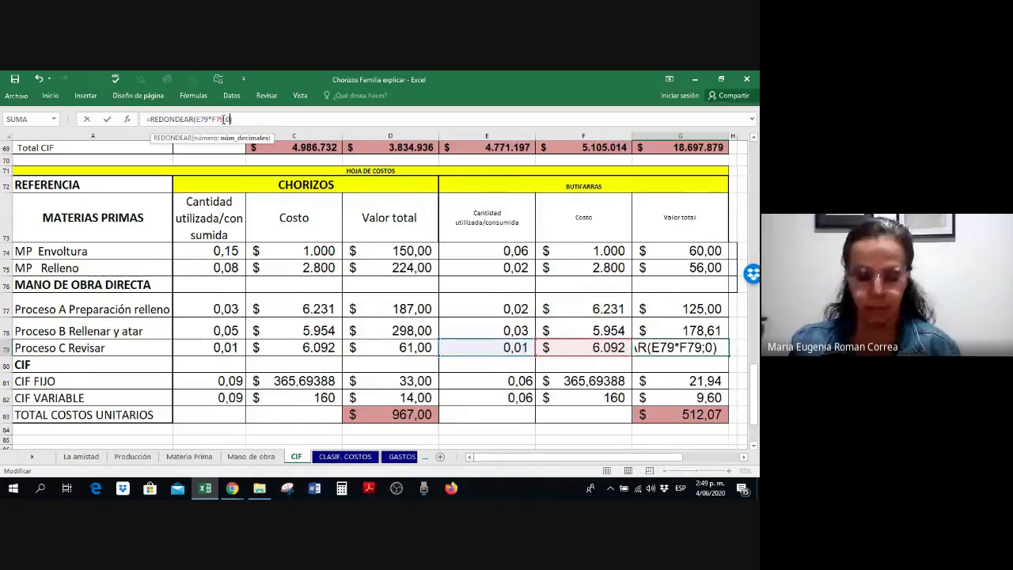
key("Return")
- Change the REDONDEAR formulas of the butifarras CIF FIJO and CIF VARIABLE values in G81:G82 to round to 0 decimals
key("Down")
left_click(224, 119)
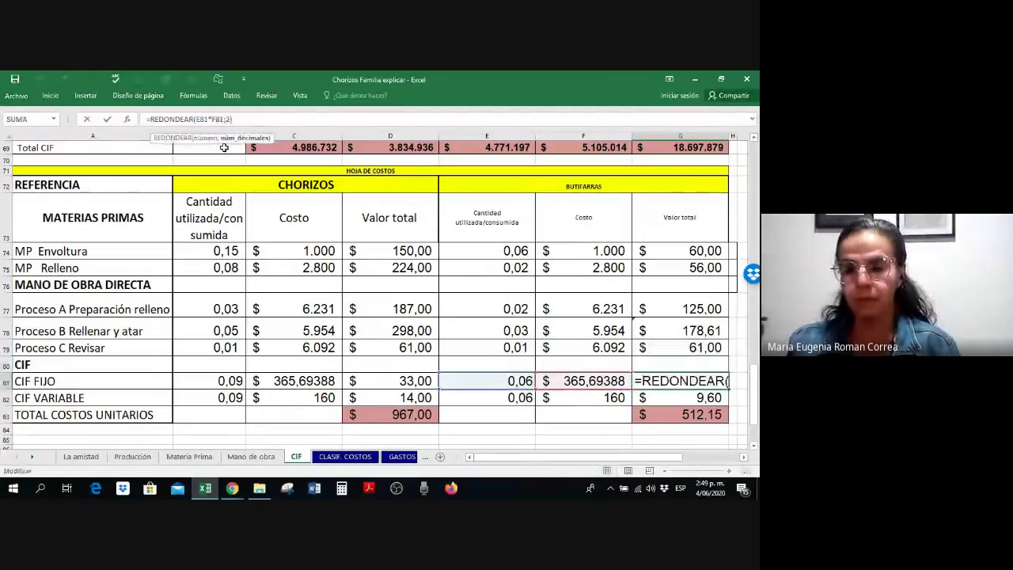
double_click(228, 119)
type("0")
key("Return")
left_click(228, 119)
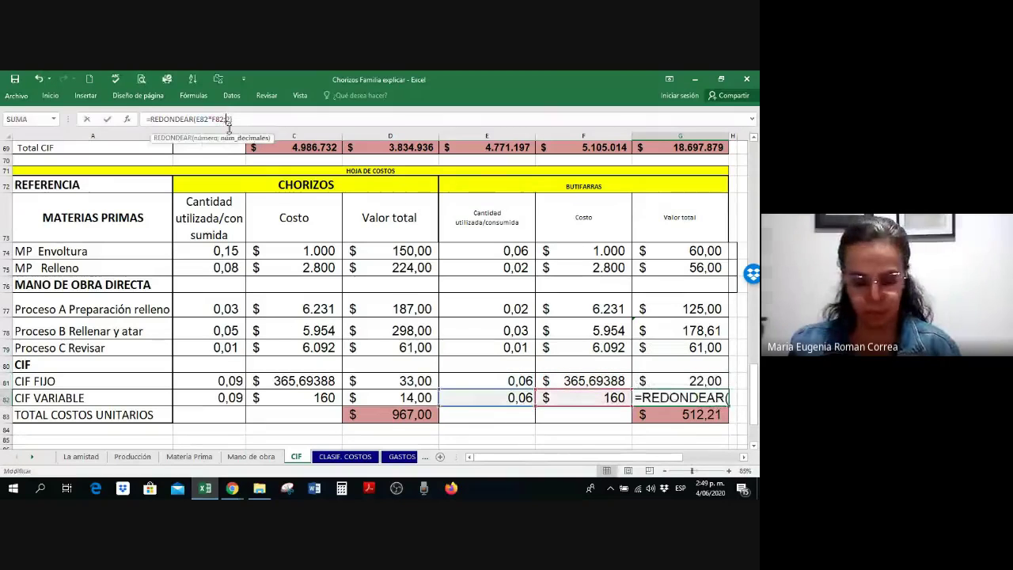
type("0")
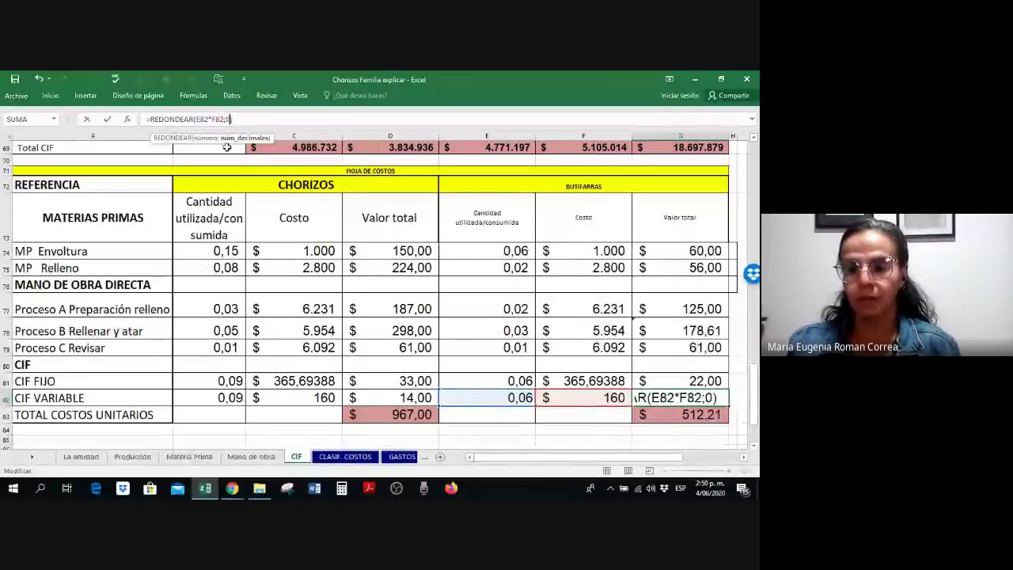
key("Return")
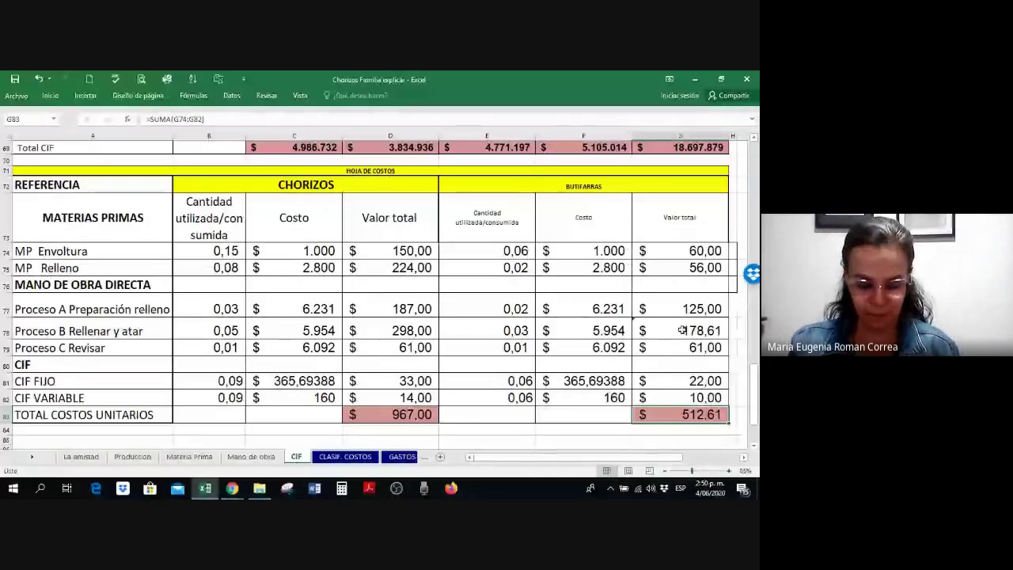
- Correct the REDONDEAR formula of butifarras Proceso B in G78 to round to 0 decimals
left_click(643, 330)
left_click(228, 120)
key("BackSpace")
type("0")
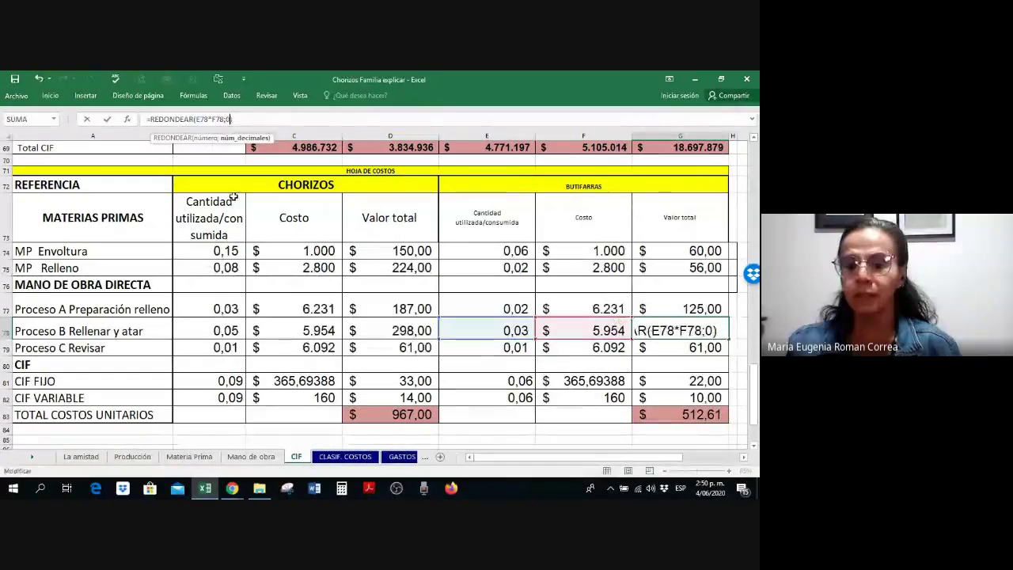
key("Return")
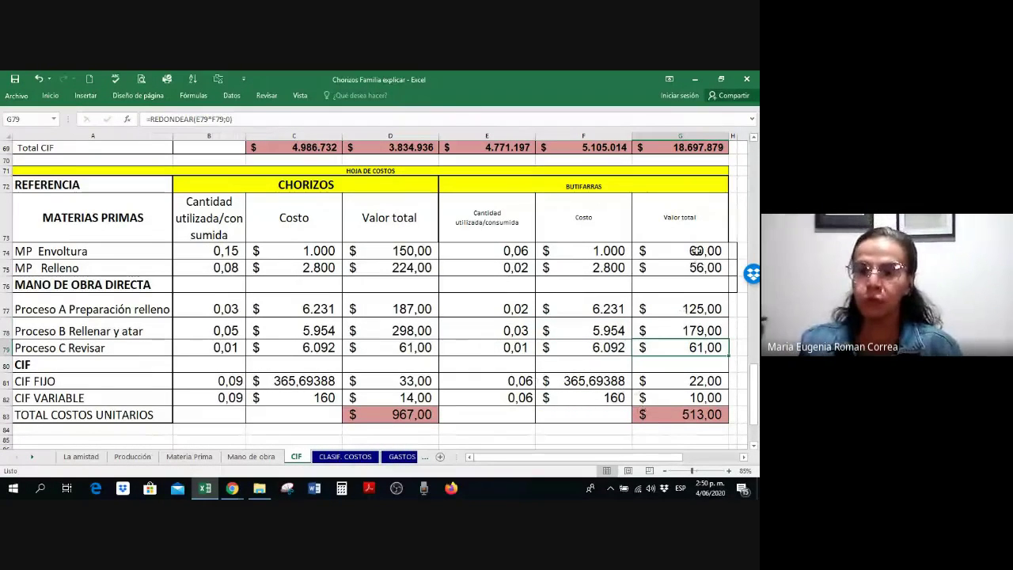
- Remove the displayed decimals from the butifarras Valor total values in G74:G83
left_click_drag(695, 252, 697, 417)
right_click(697, 417)
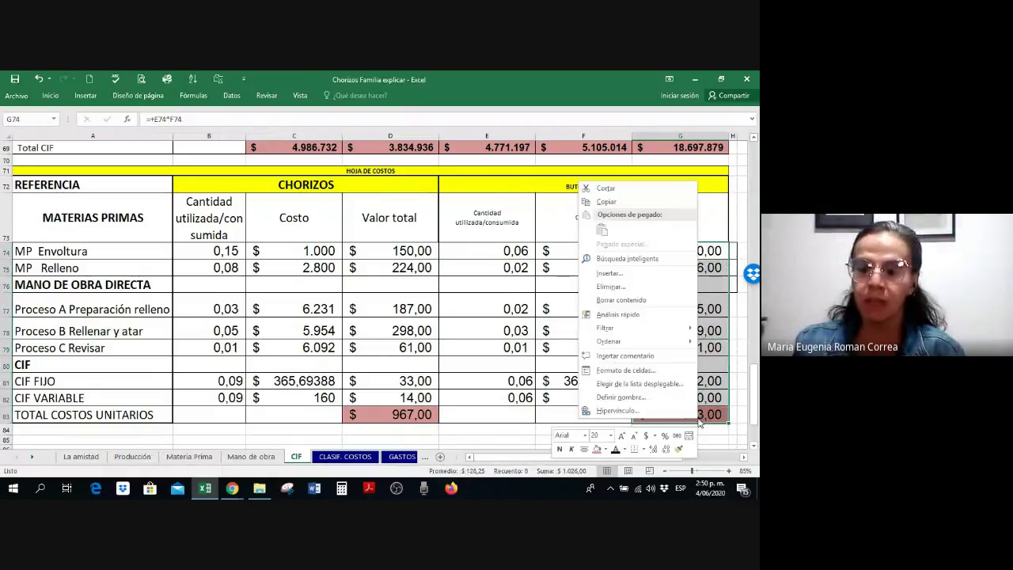
left_click(666, 449)
left_click(666, 449)
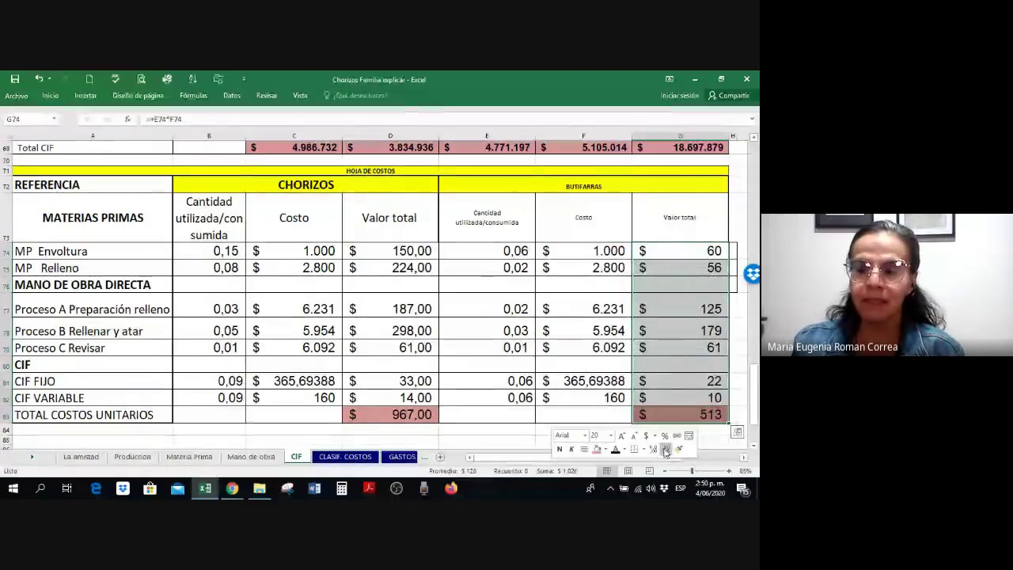
left_click(497, 427)
- Remove the displayed decimals from the chorizos Valor total values in D74:D83
scroll(497, 427, "down", 1)
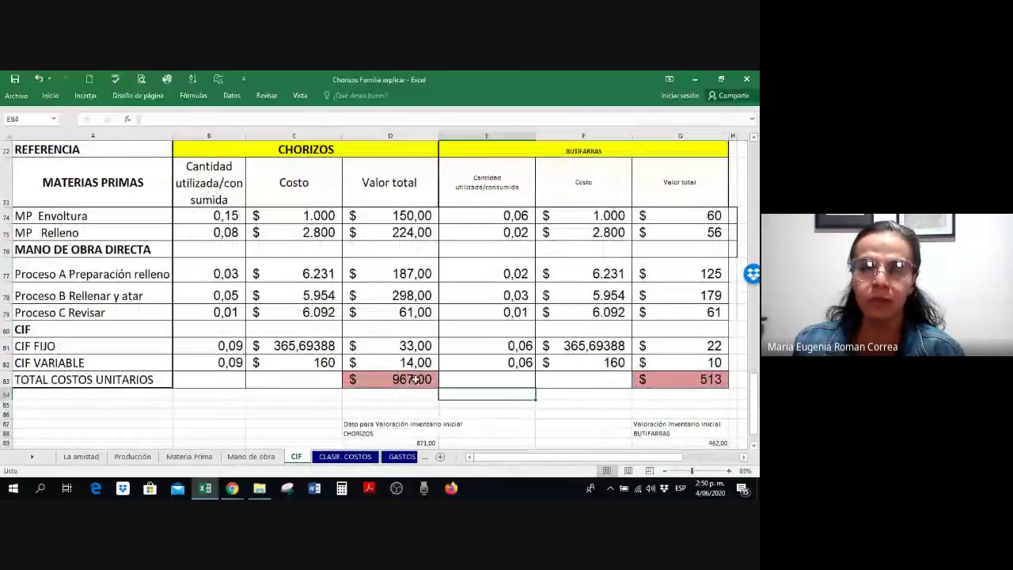
left_click_drag(416, 380, 413, 216)
right_click(414, 215)
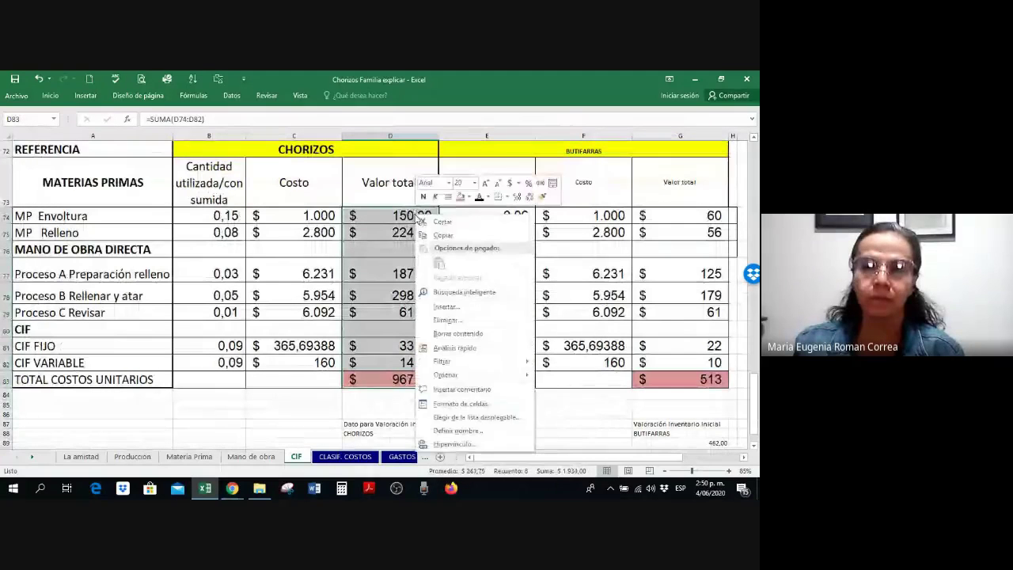
left_click(481, 198)
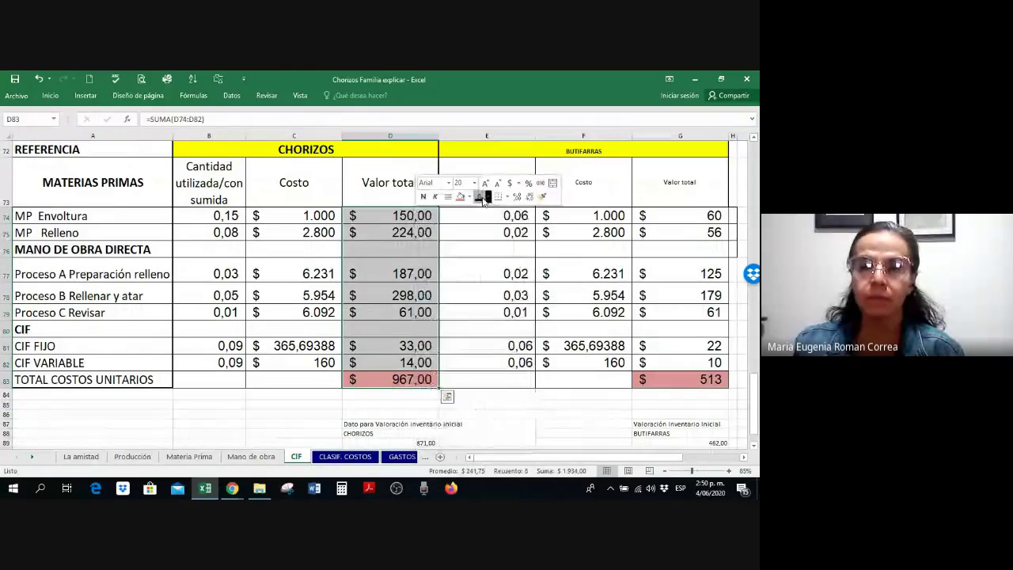
left_click(530, 196)
left_click(529, 197)
left_click(537, 421)
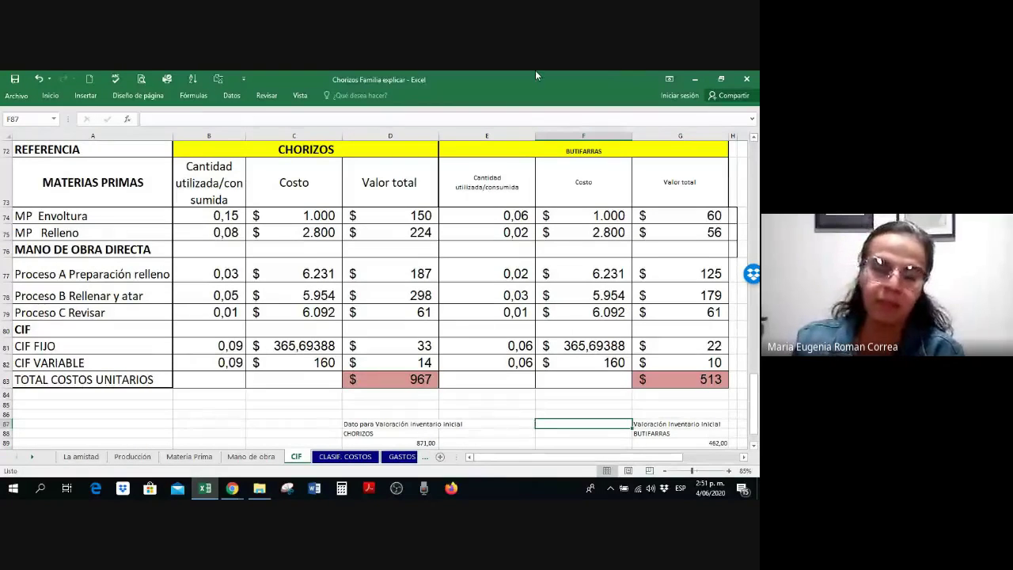
- Switch to the Google Meet call in Chrome and open its additional options for stopping the recording
left_click(238, 494)
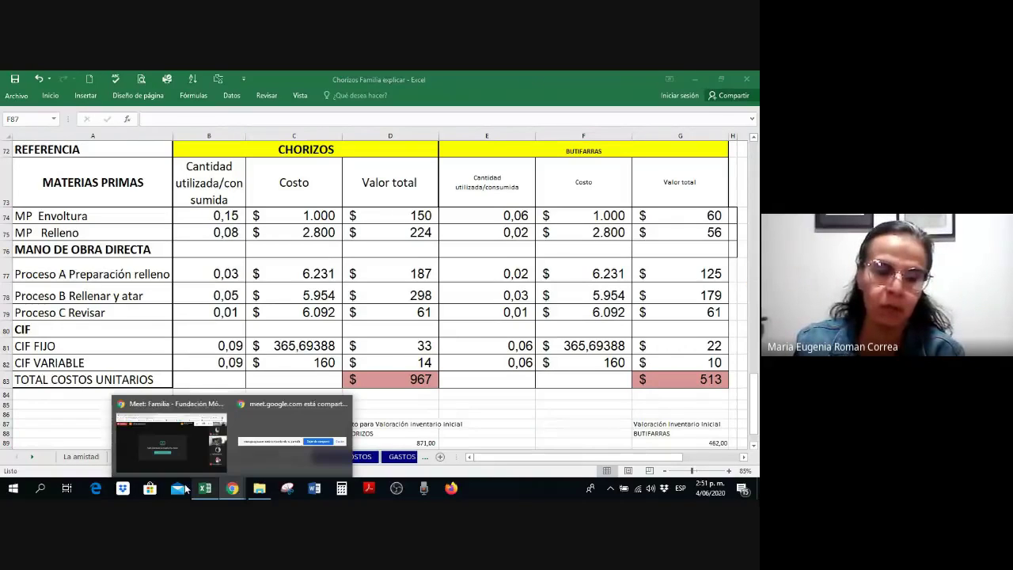
left_click(170, 428)
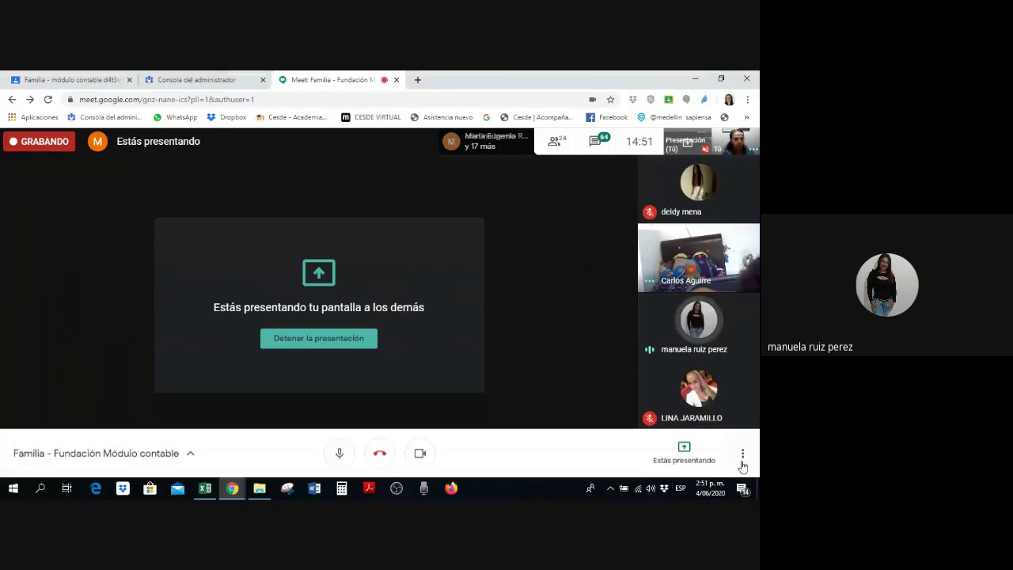
left_click(743, 465)
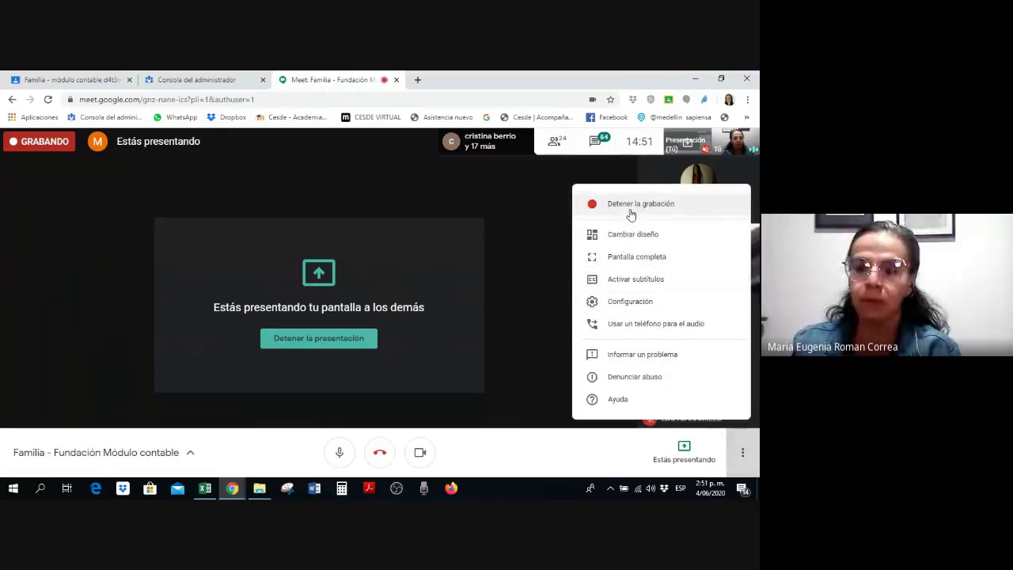